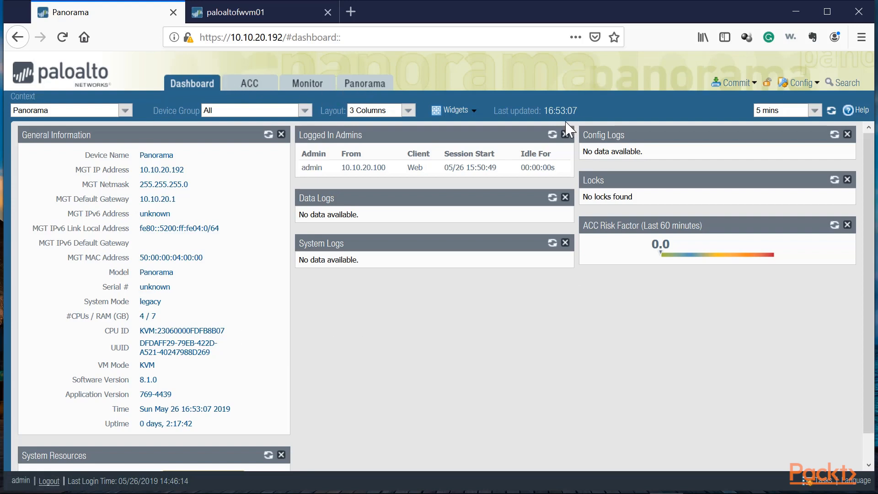
Browse the Panorama setup sections and open the Managed Devices summary.
click(369, 85)
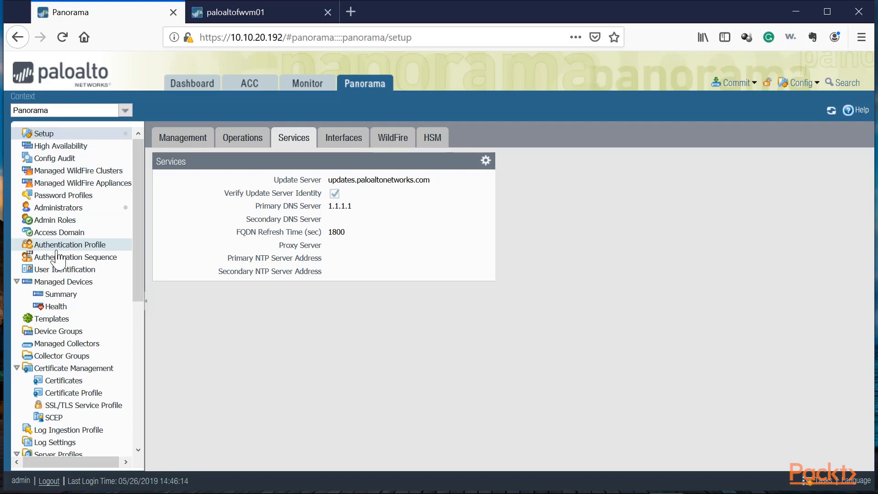
click(97, 170)
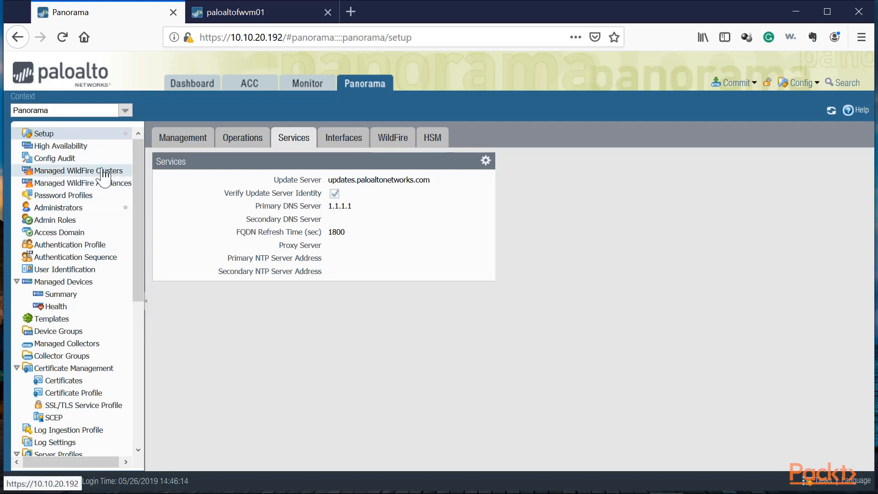
click(74, 181)
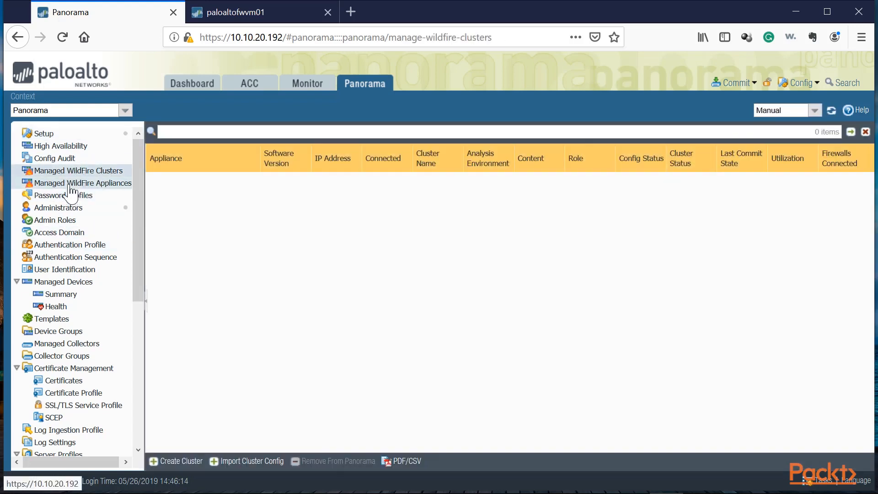
click(70, 172)
click(54, 284)
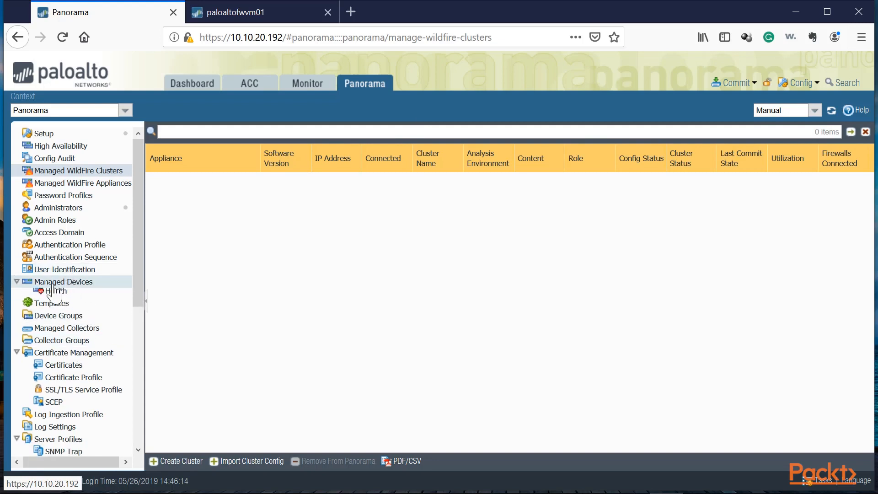
click(58, 294)
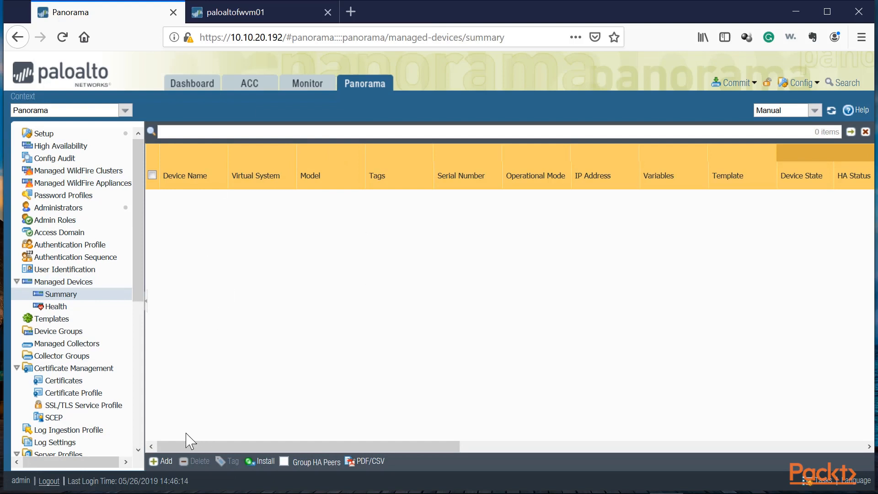
Open the add-devices dialog and copy the firewall's serial number from the firewall's dashboard tab.
click(163, 461)
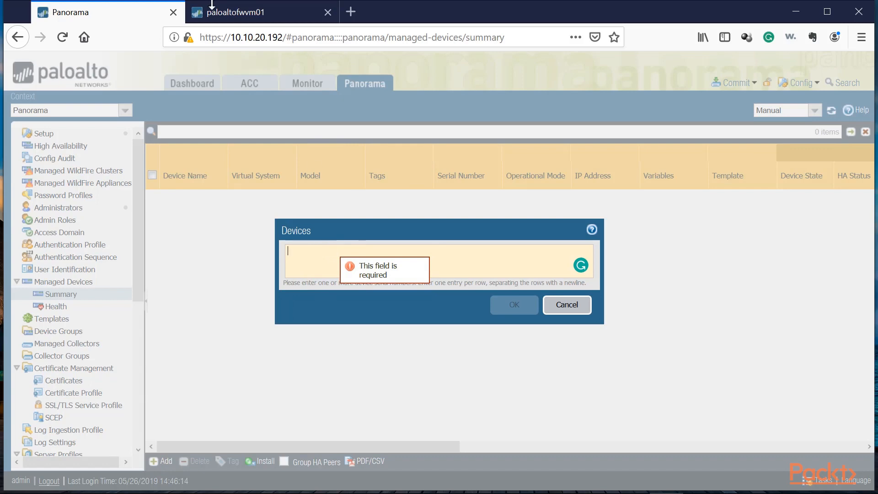
click(211, 6)
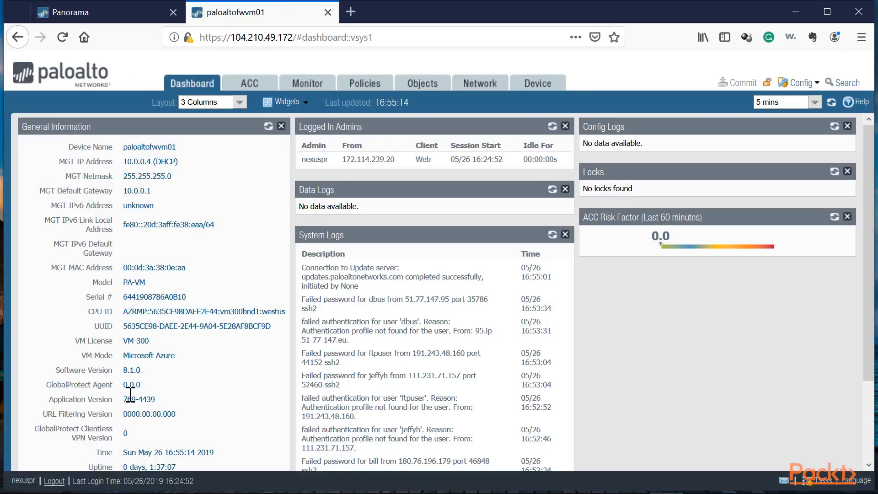
drag(188, 296, 120, 297)
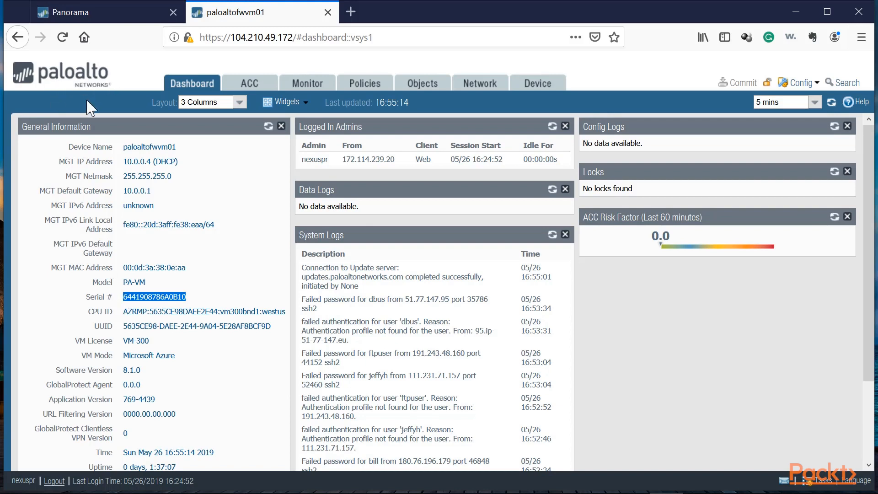
click(120, 304)
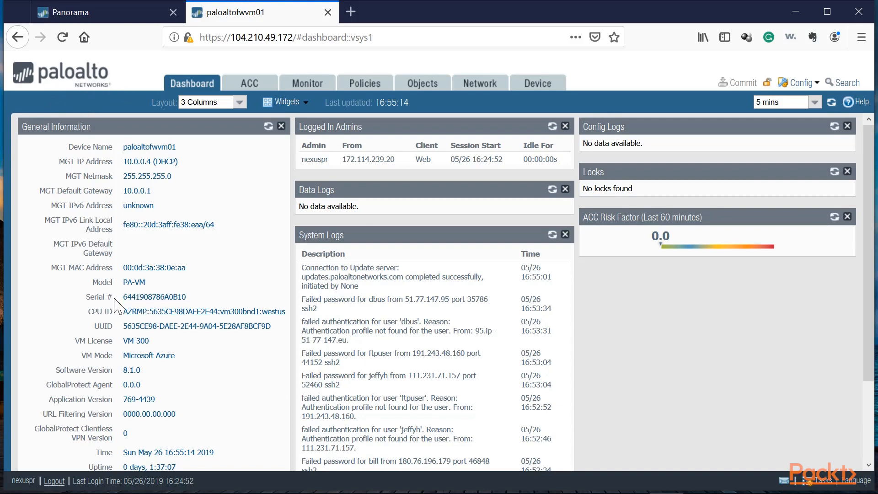
drag(196, 297, 125, 294)
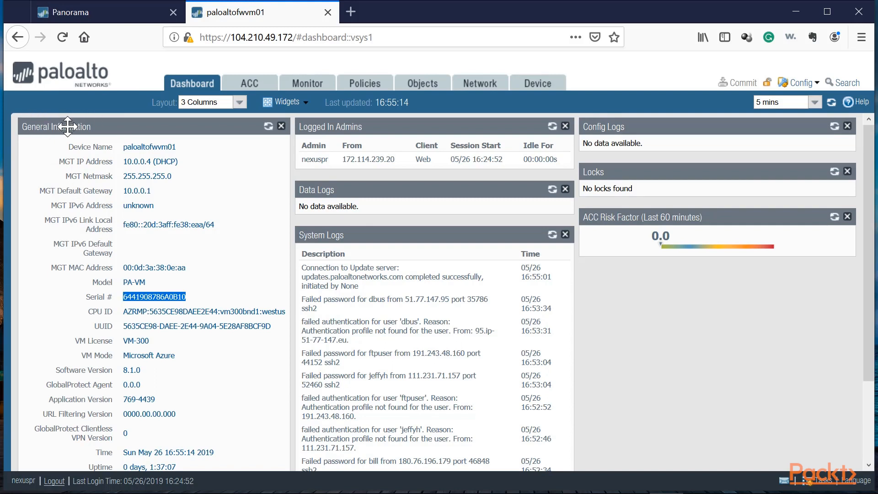
click(199, 303)
drag(195, 303, 121, 297)
right_click(138, 298)
click(165, 306)
Try to add the firewall as a managed device by pasting its serial number, then cancel the dialog.
click(95, 9)
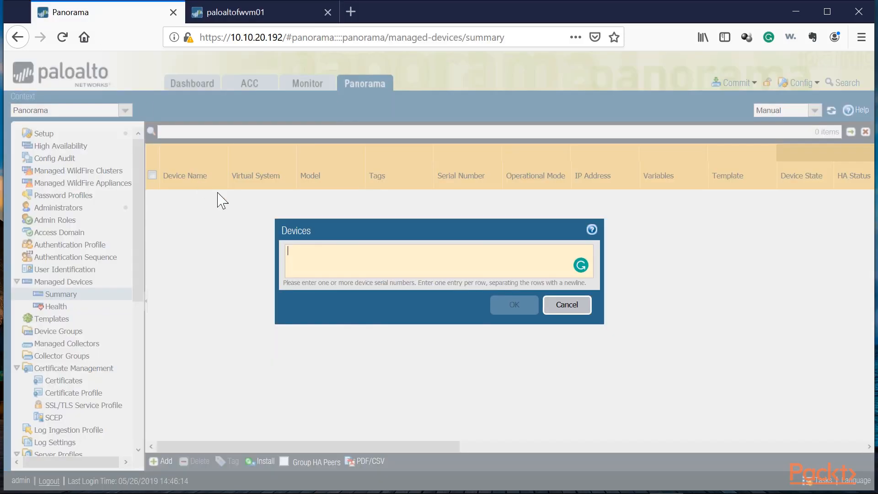
right_click(343, 249)
click(373, 303)
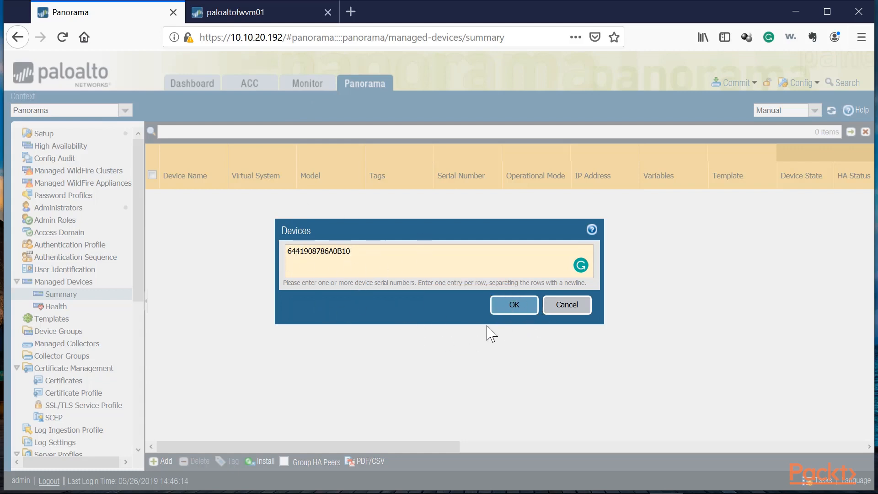
click(515, 305)
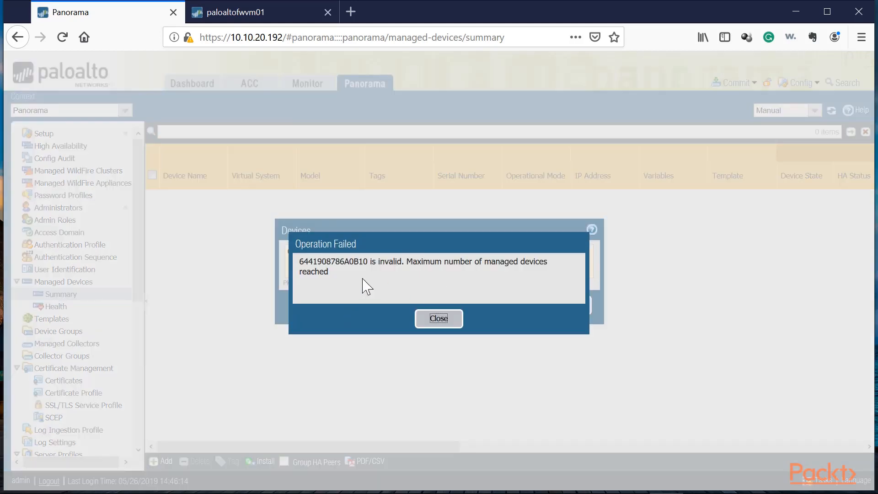
click(430, 320)
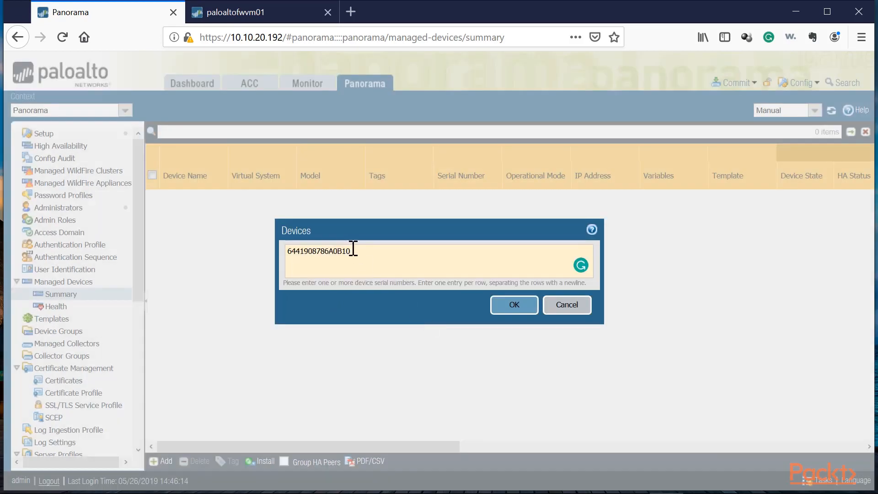
click(566, 304)
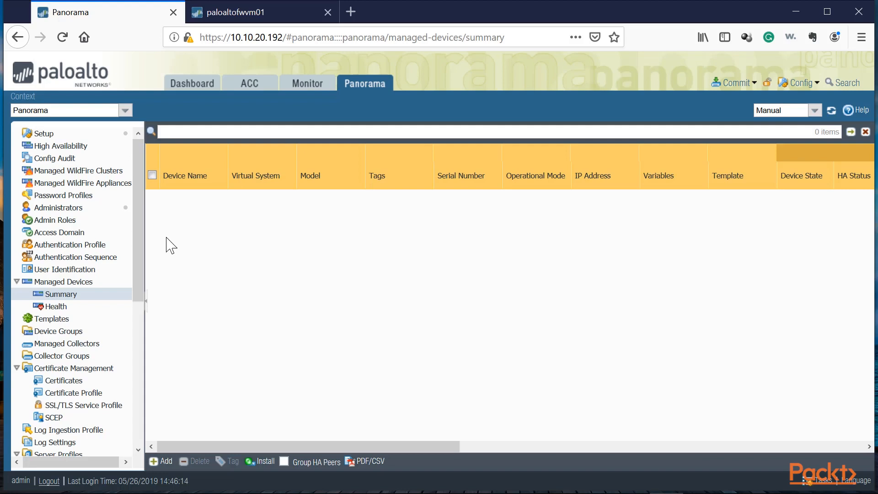
Create a device group named USA with Shared as its parent device group.
click(64, 330)
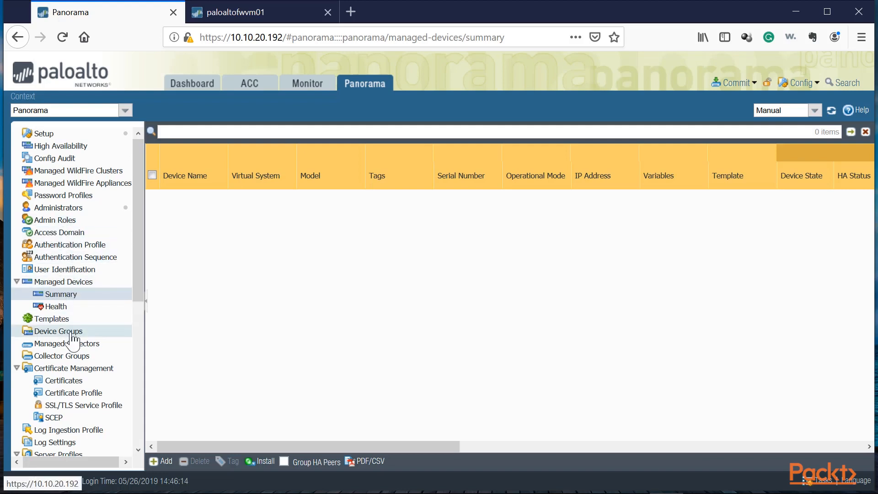
click(163, 461)
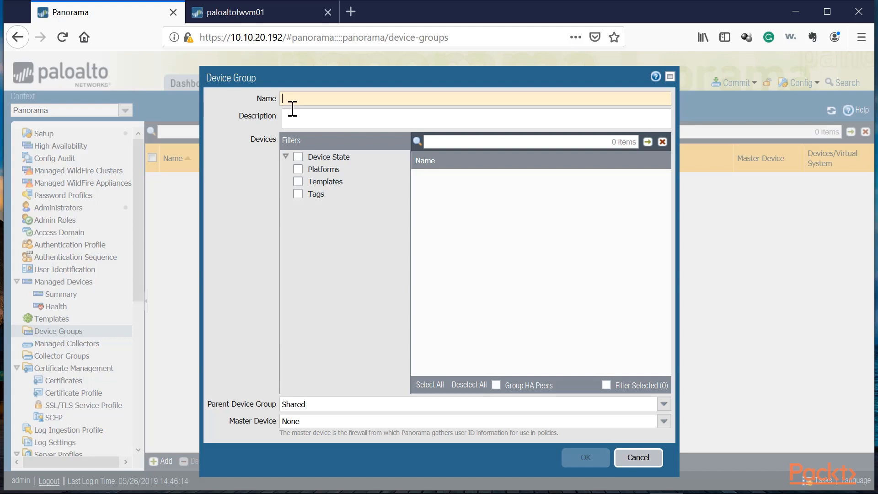
text(SA)
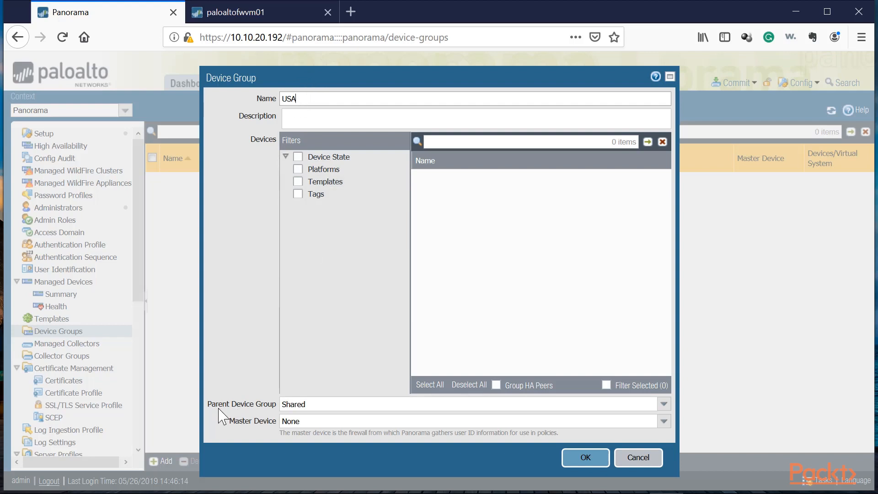
drag(209, 405, 276, 409)
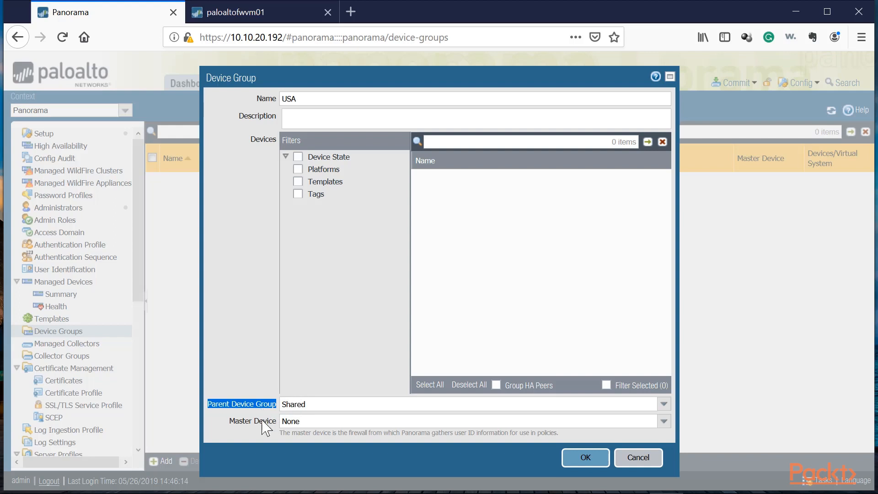
click(310, 424)
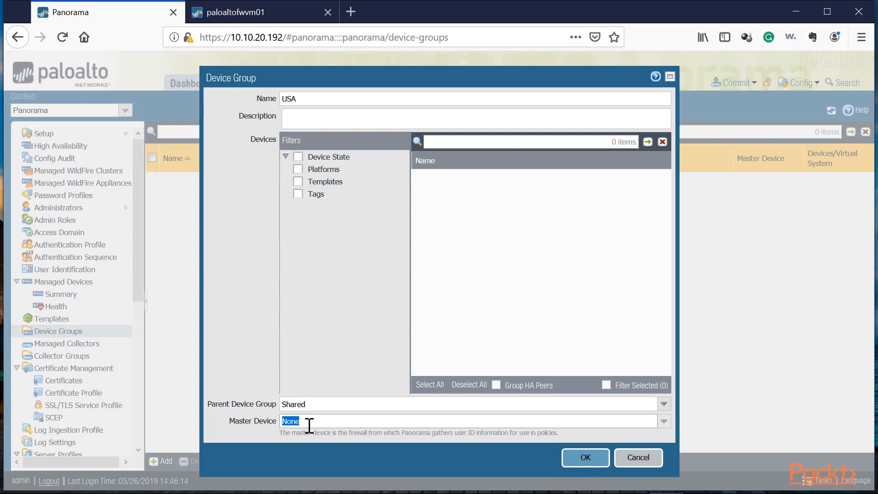
click(294, 402)
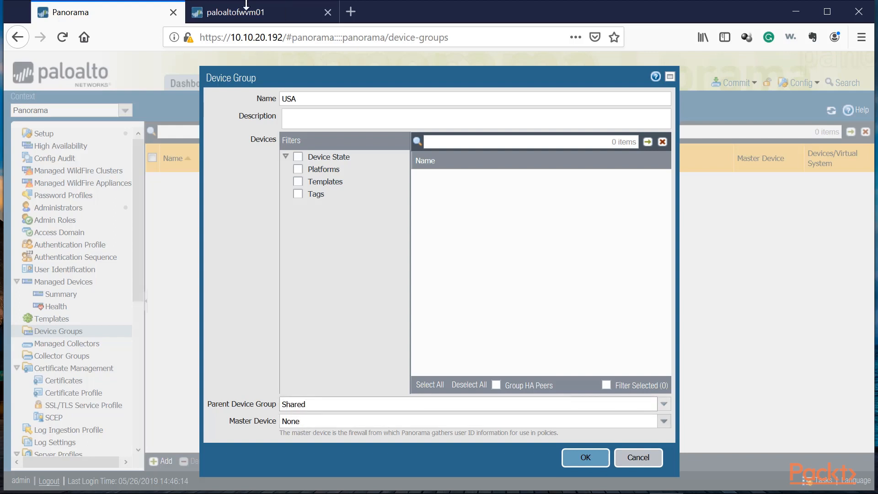
double_click(296, 98)
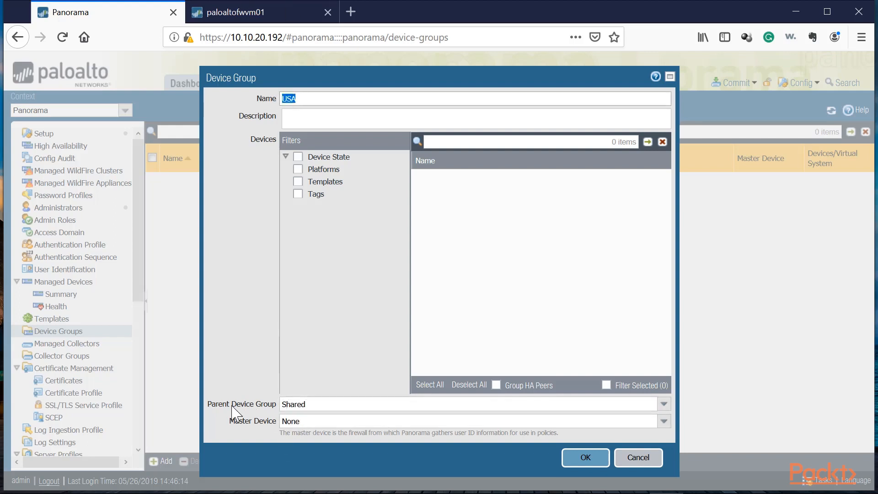
double_click(297, 404)
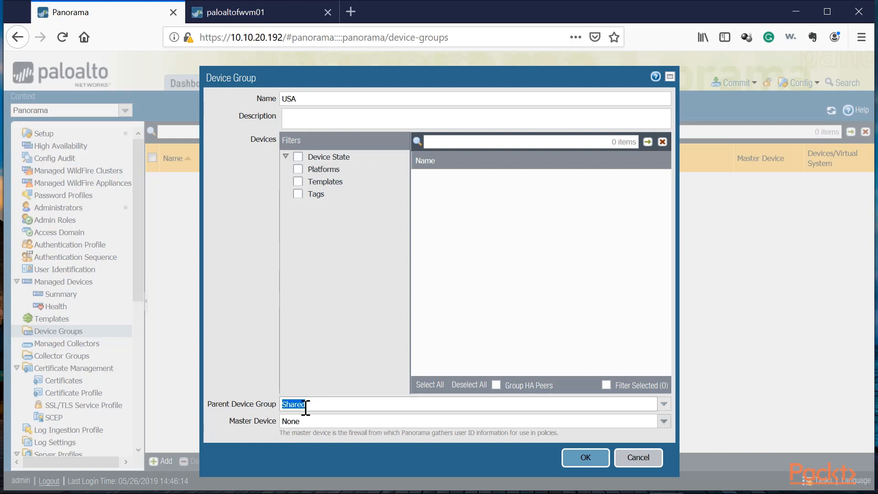
click(594, 459)
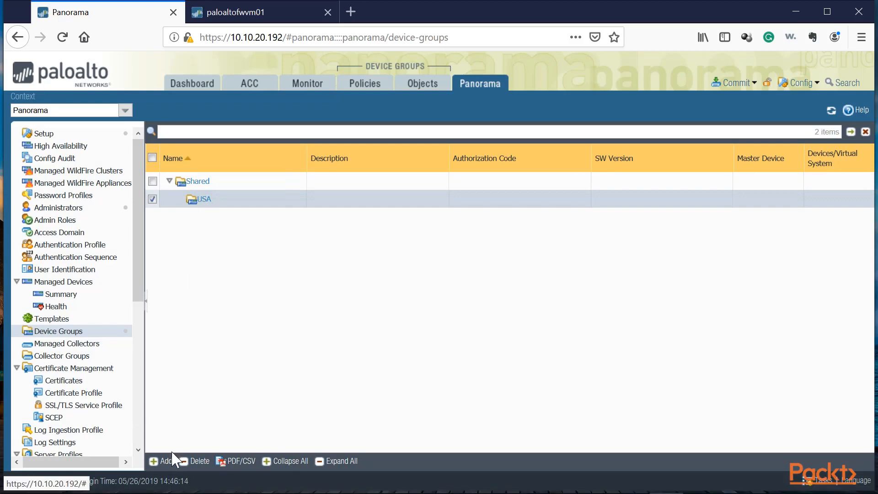
Add another device group named Italy.
click(161, 461)
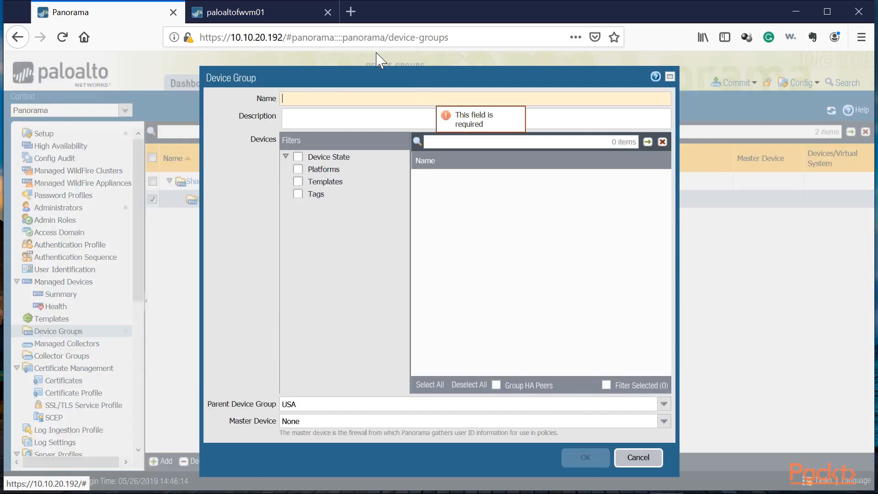
text(Italy)
click(585, 458)
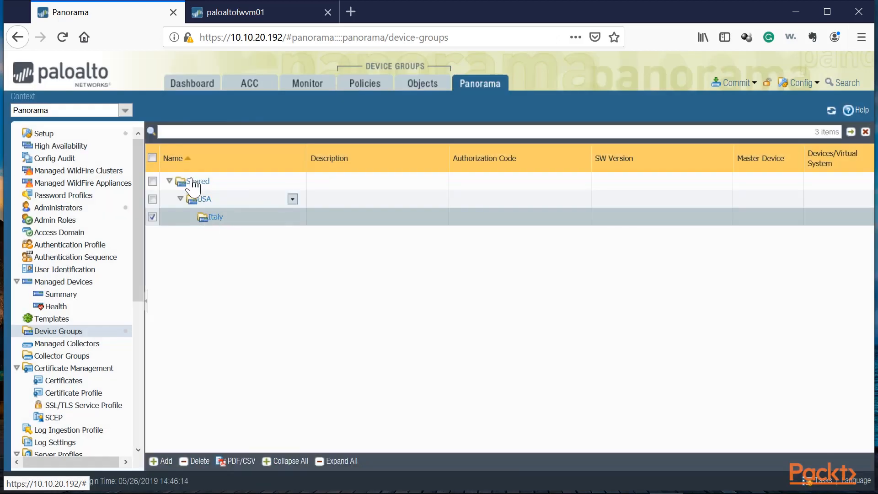
Change the Italy device group's parent device group to Shared.
click(212, 219)
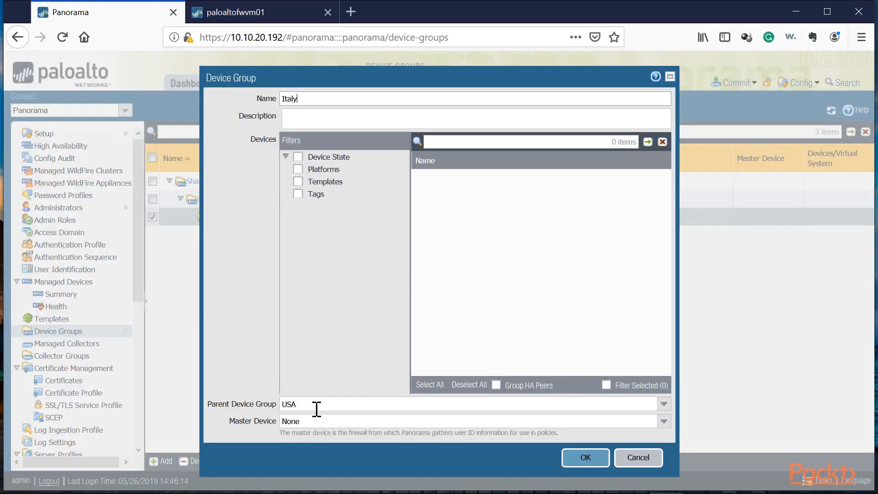
click(663, 404)
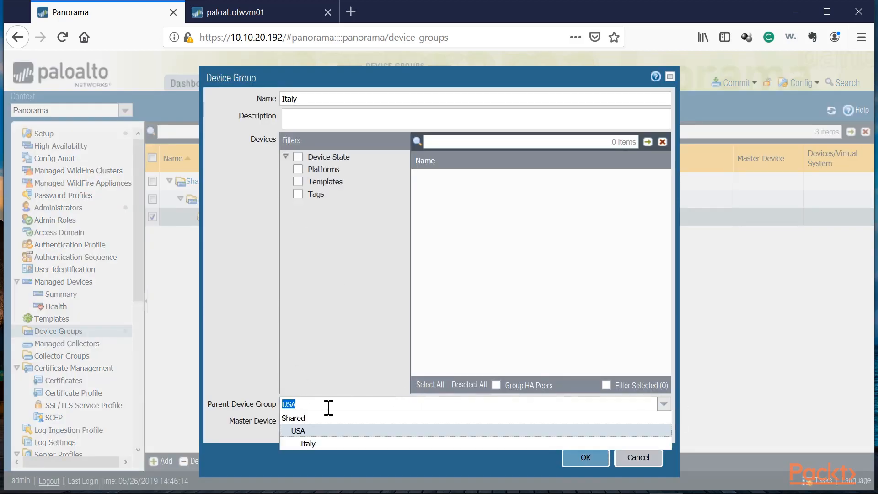
click(320, 418)
click(585, 457)
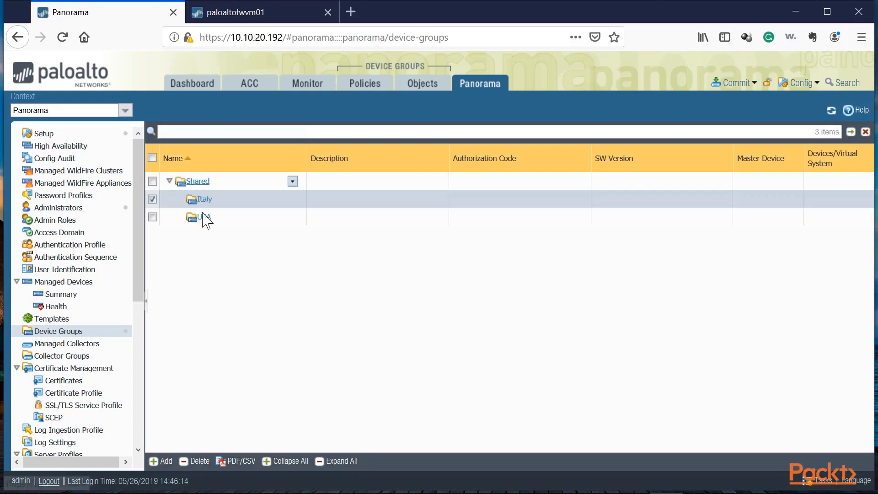
Create a device group named United Arab Emirates with Shared as its parent, then select the USA group.
click(157, 461)
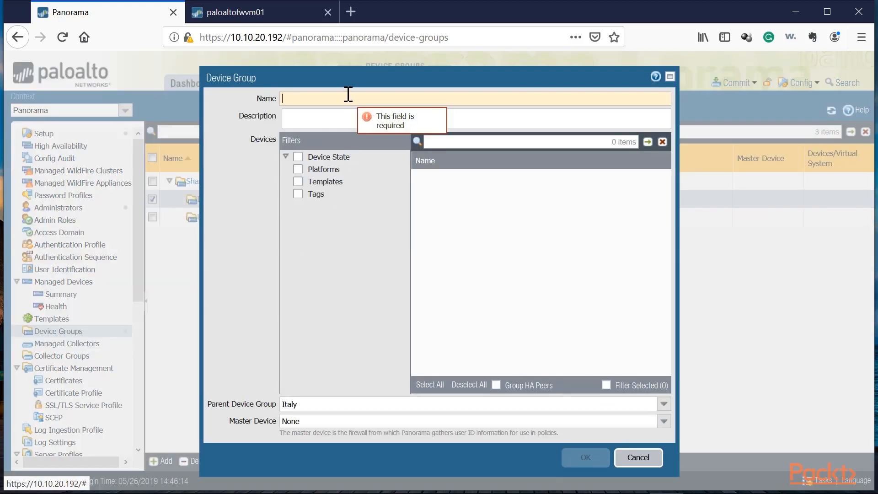
text(United Arab Emirates)
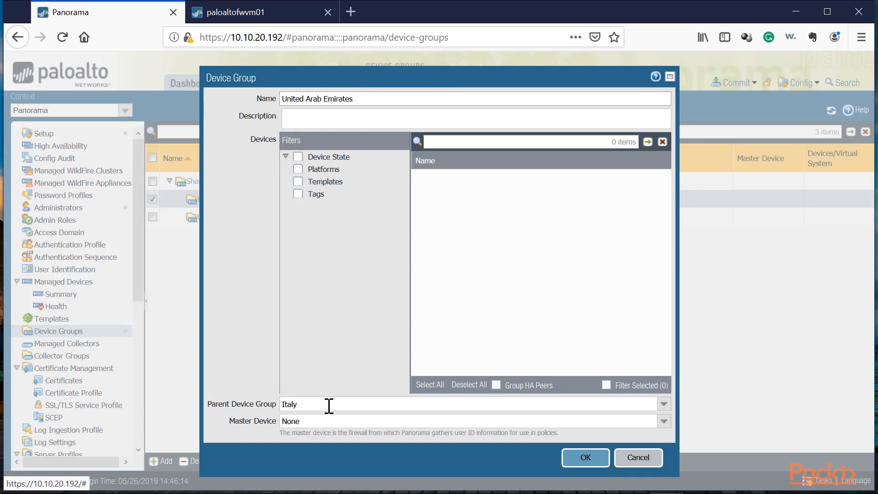
click(312, 402)
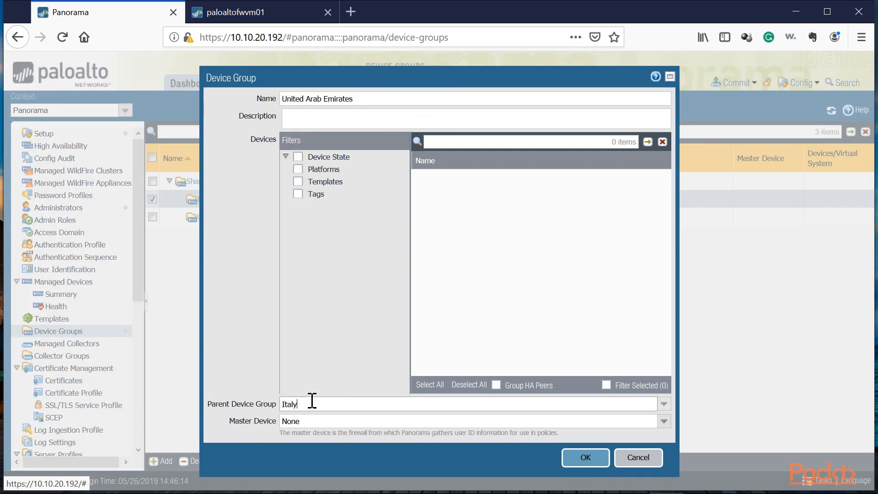
click(667, 409)
click(292, 417)
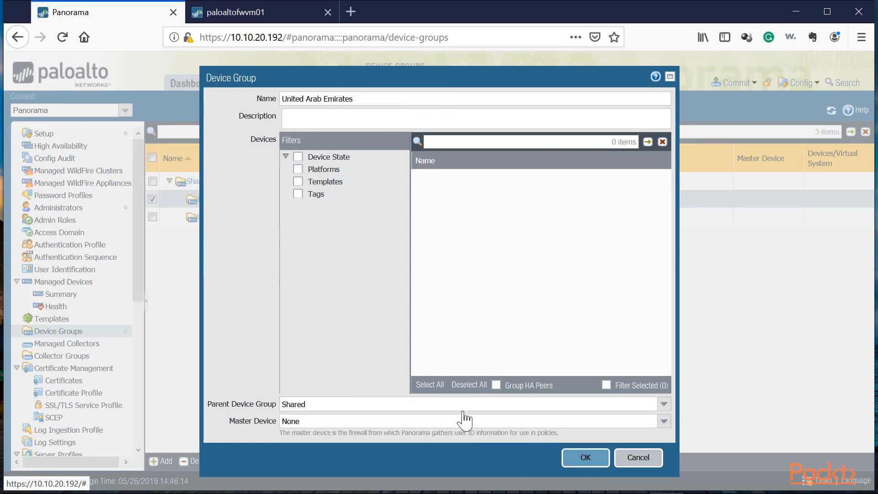
click(585, 457)
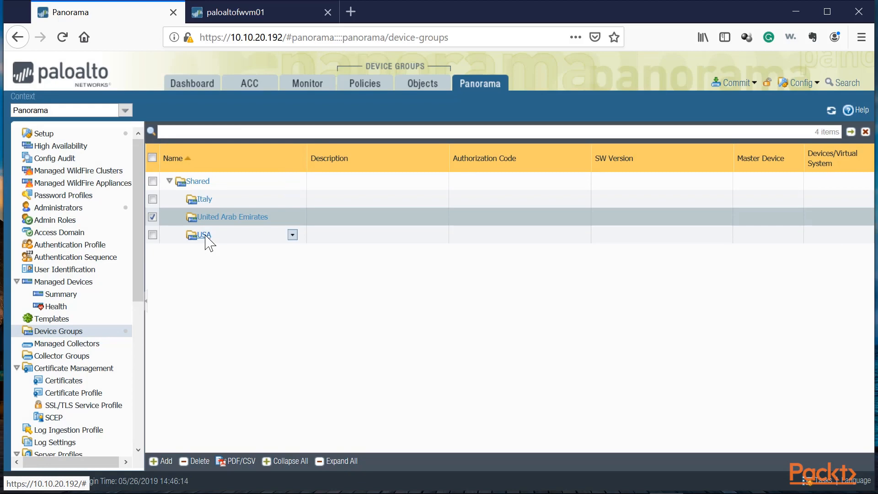
click(232, 236)
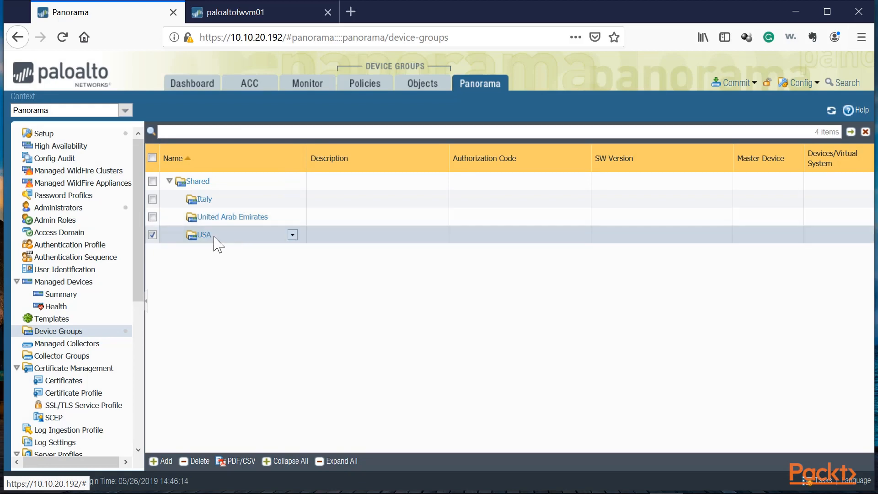
Add a device group named San Jose HQ with USA as its parent.
click(167, 461)
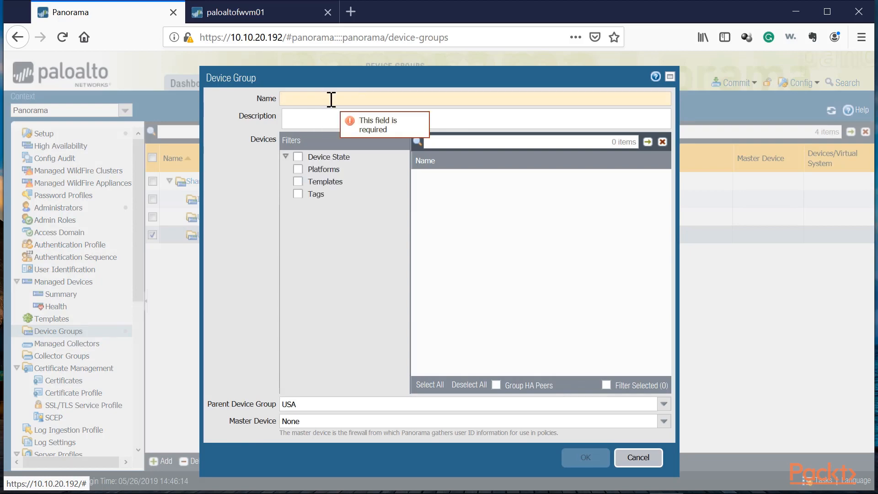
text(San Jose HQ)
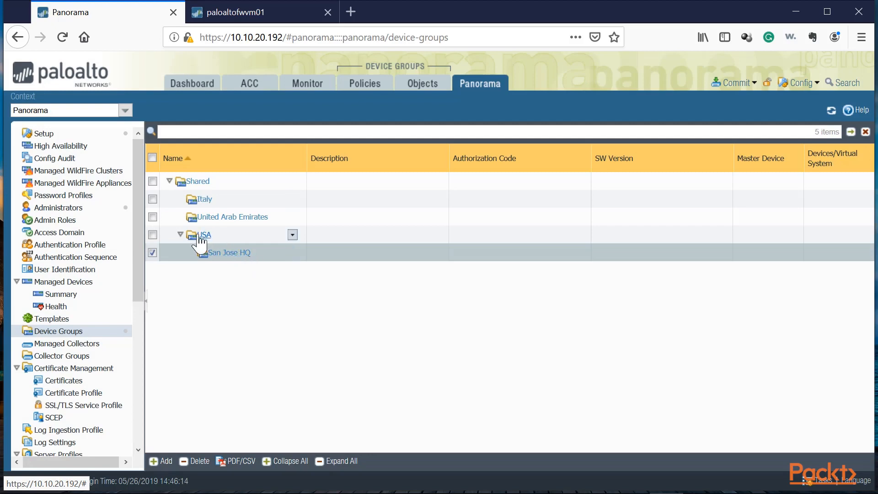
Create a device group named New York and set its parent device group to USA.
click(157, 460)
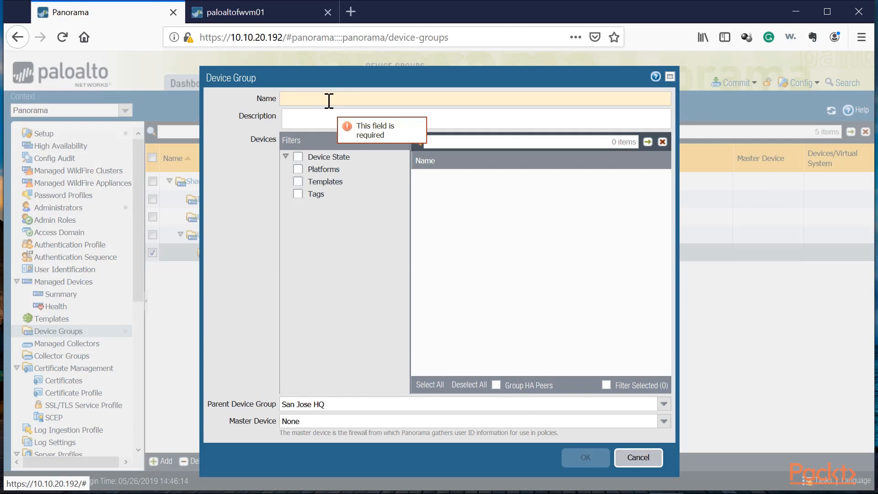
click(328, 98)
text(New York)
click(312, 409)
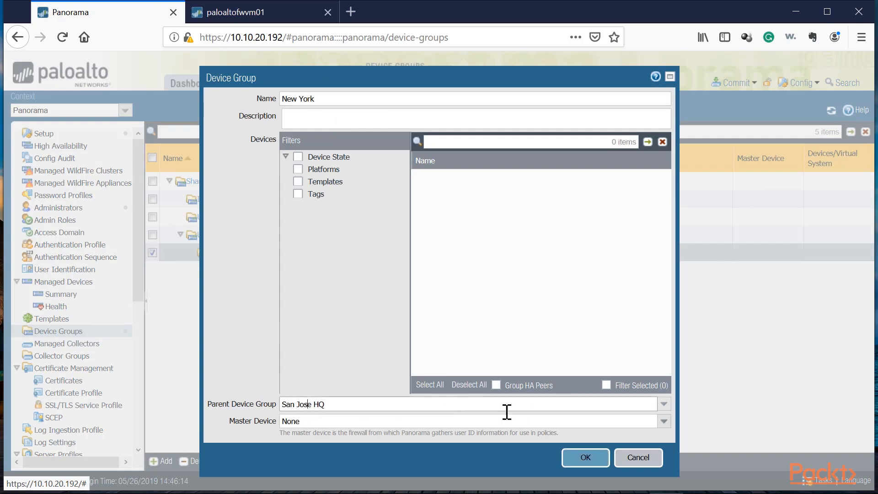
click(664, 404)
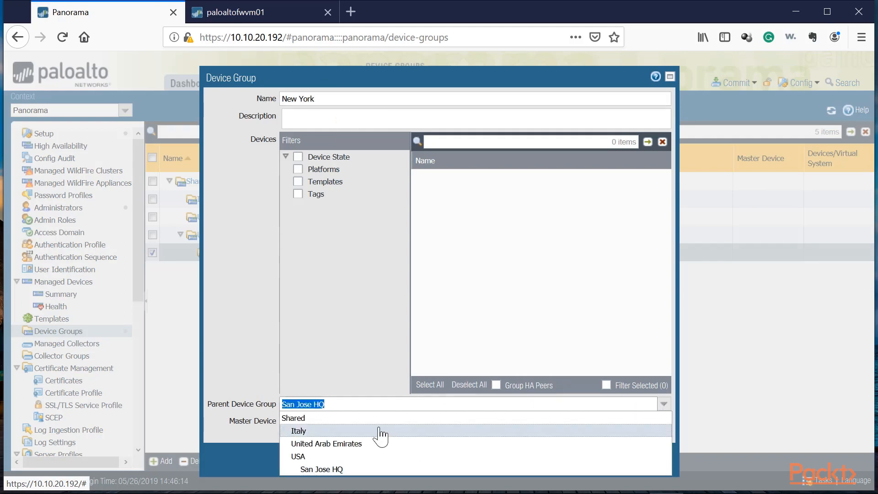
click(305, 457)
click(587, 464)
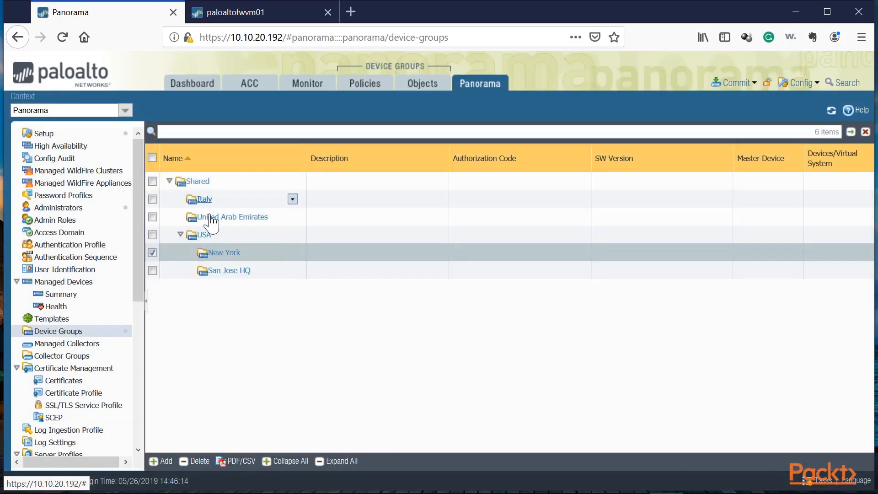
Add a device group named Milan under the Italy device group.
click(230, 201)
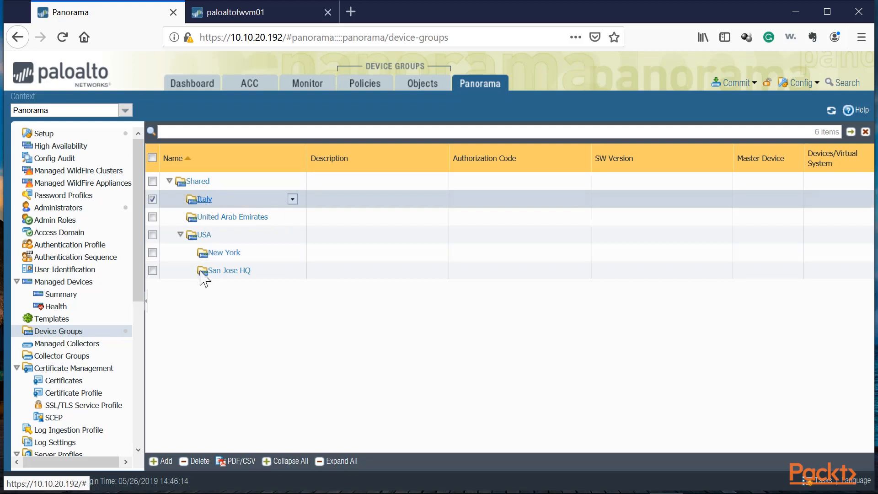
click(164, 459)
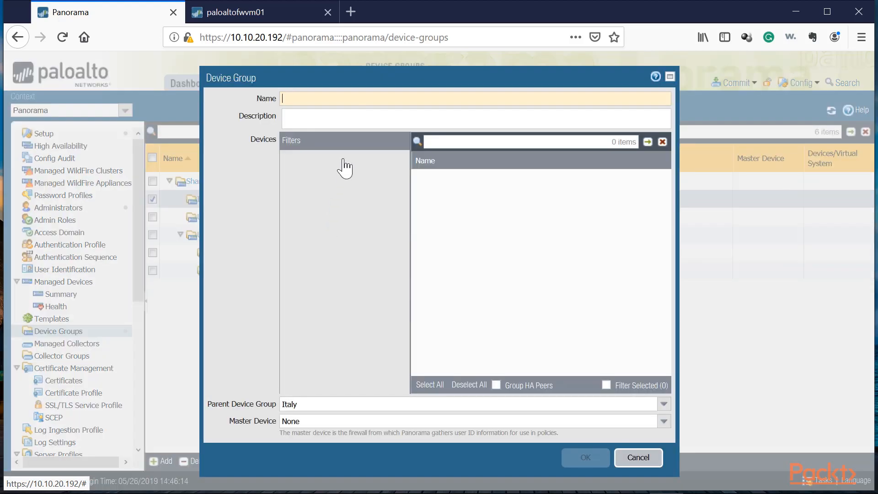
text(Milan)
click(598, 457)
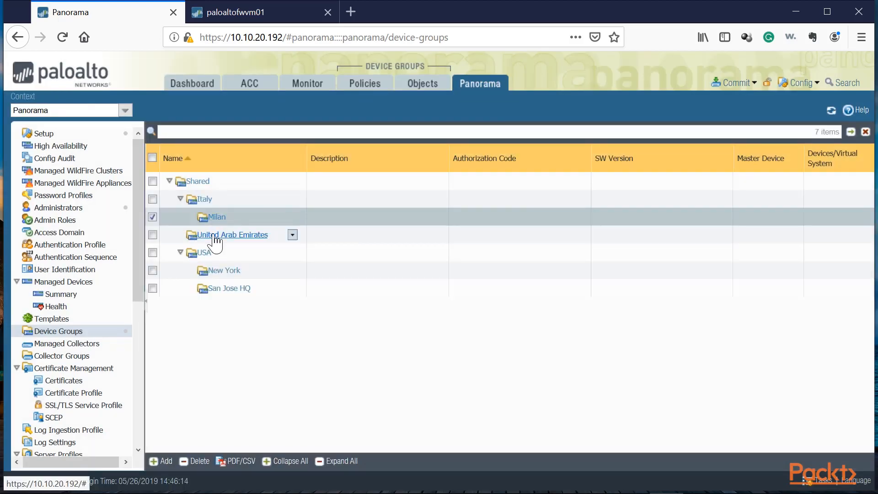
Create a device group named Dubai under United Arab Emirates.
click(214, 235)
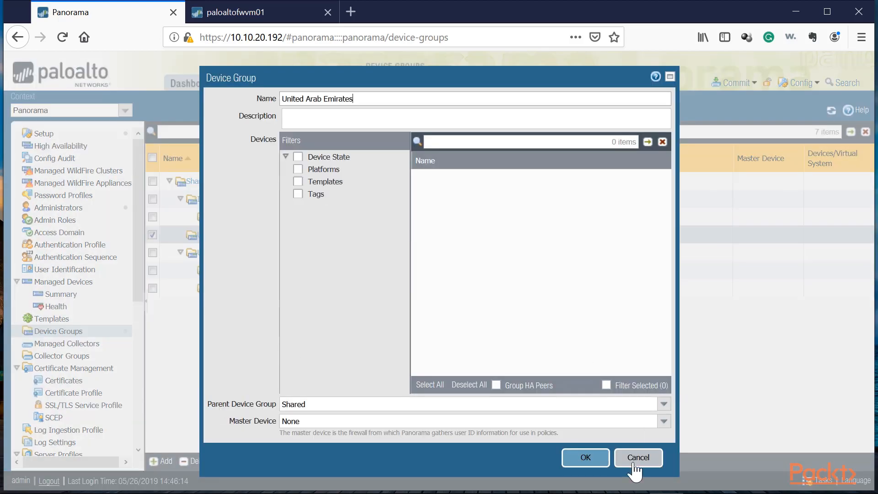
click(635, 462)
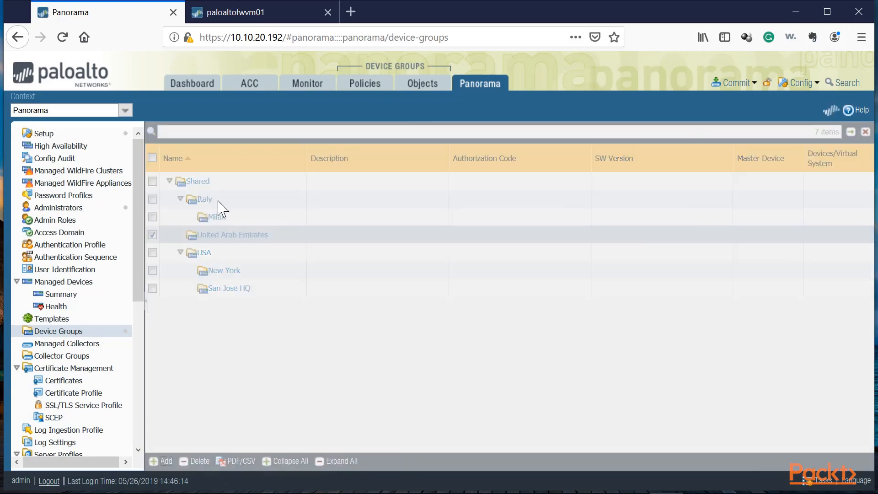
text(Dub)
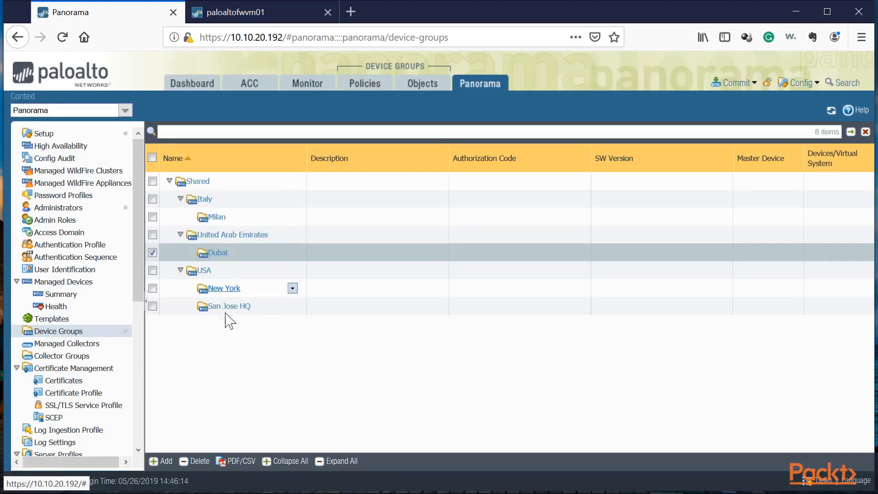
Add a device group named Milan-Office1 with Milan as its parent.
click(237, 182)
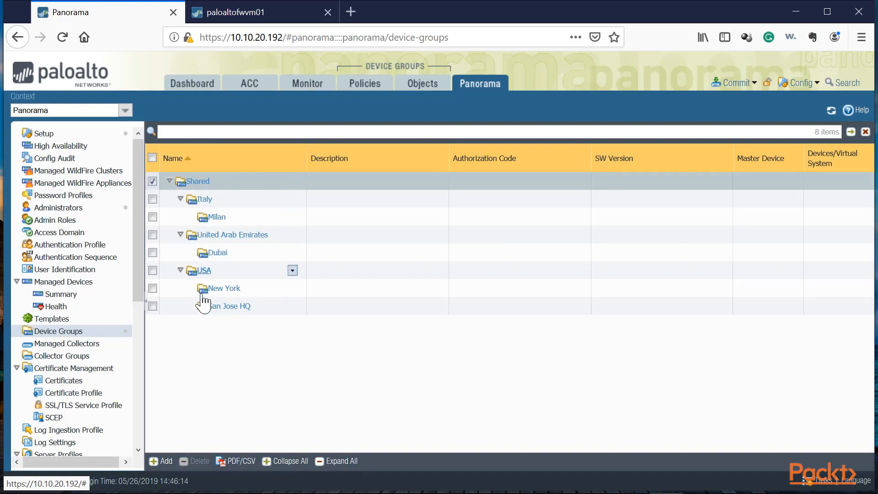
click(226, 205)
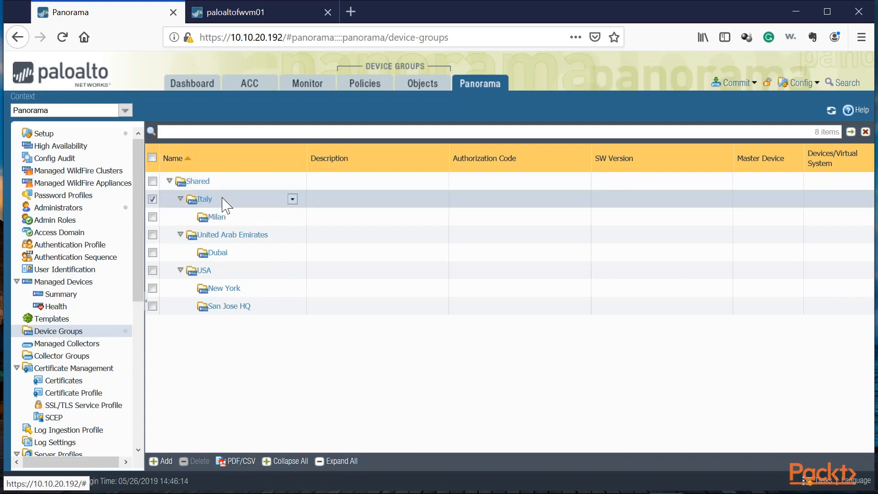
click(211, 219)
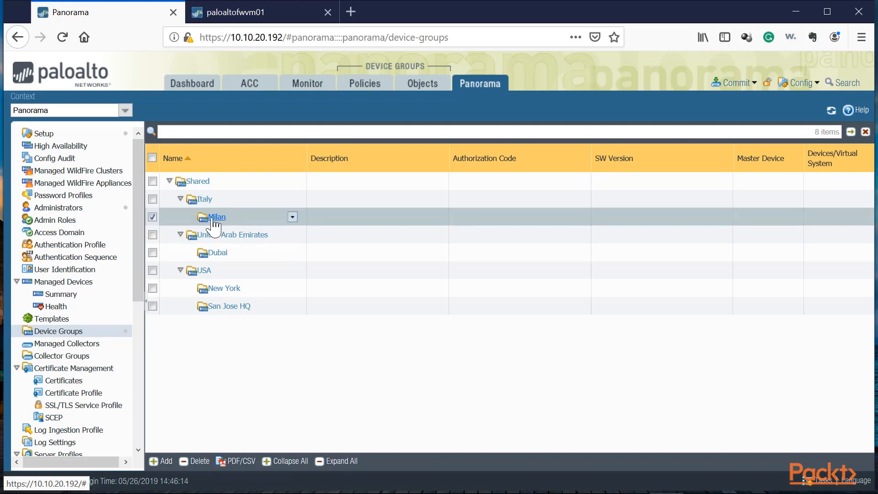
click(211, 218)
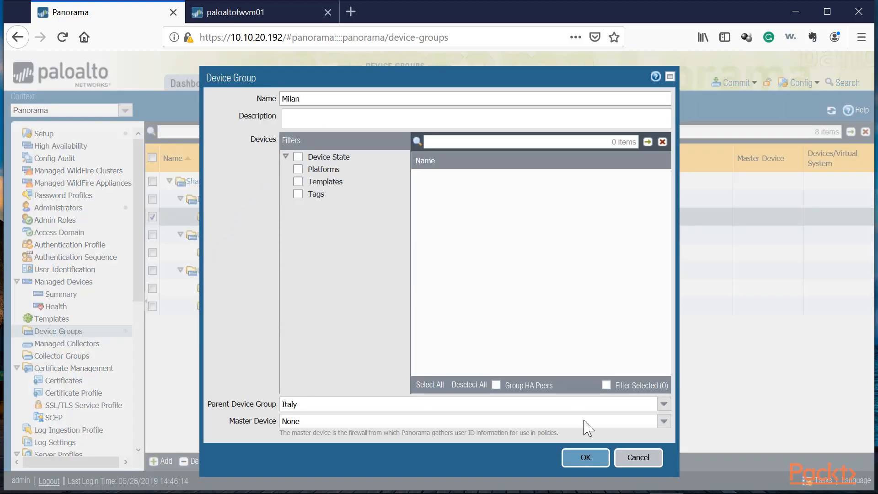
click(638, 457)
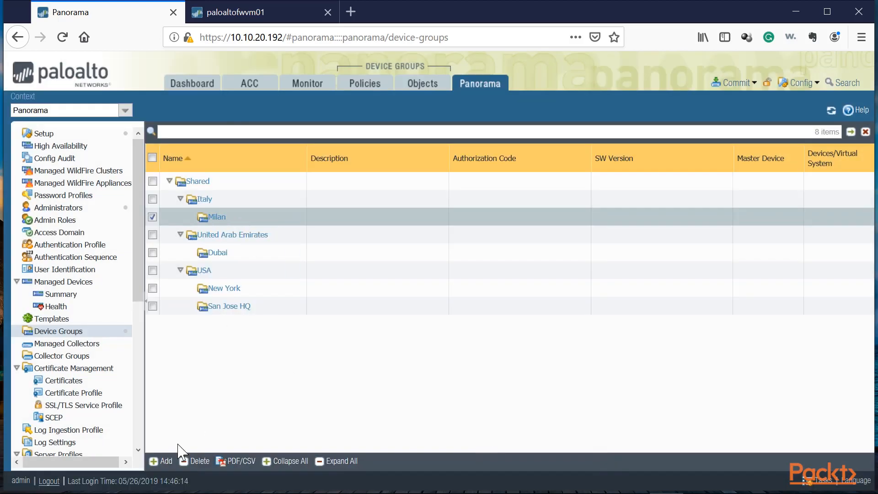
click(156, 460)
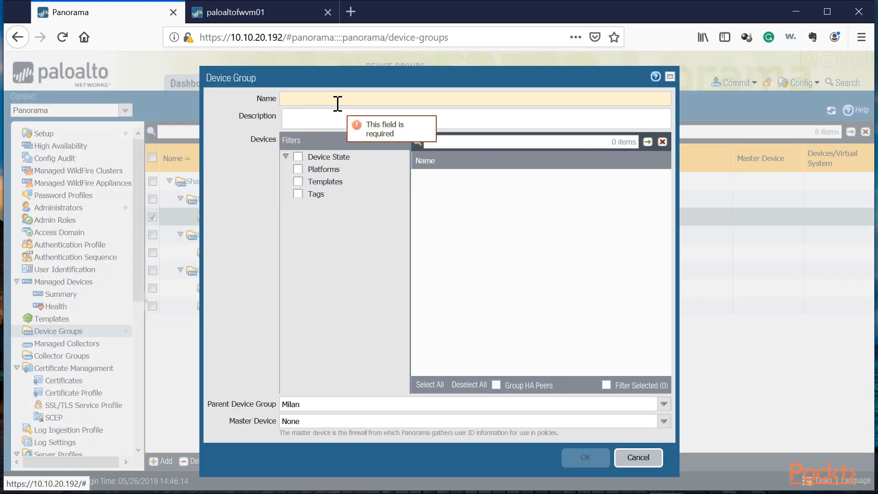
text(Milan)
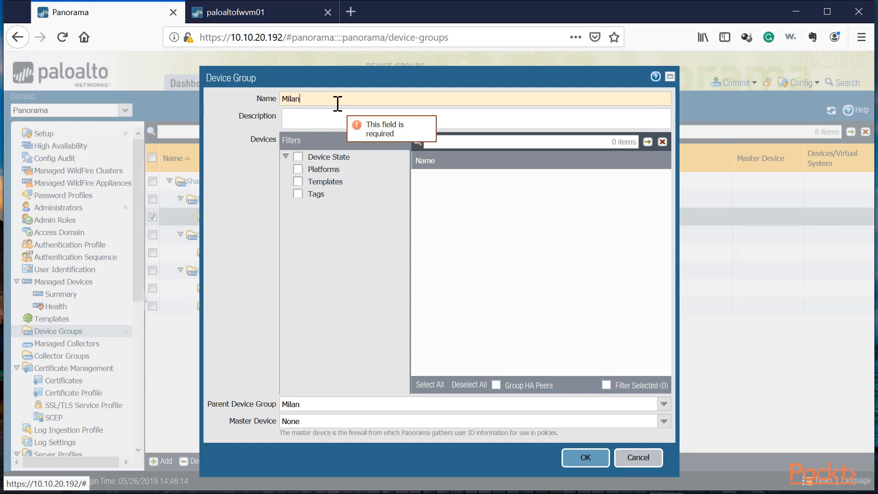
text(-Office1)
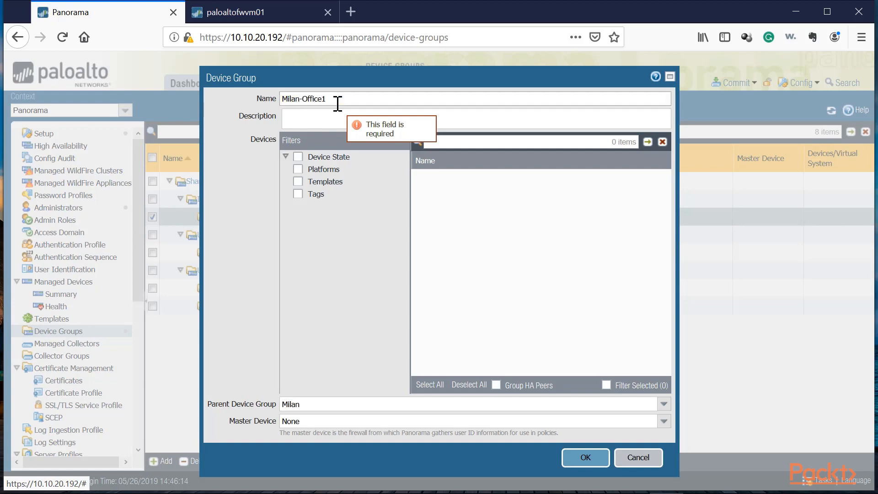
key(Return)
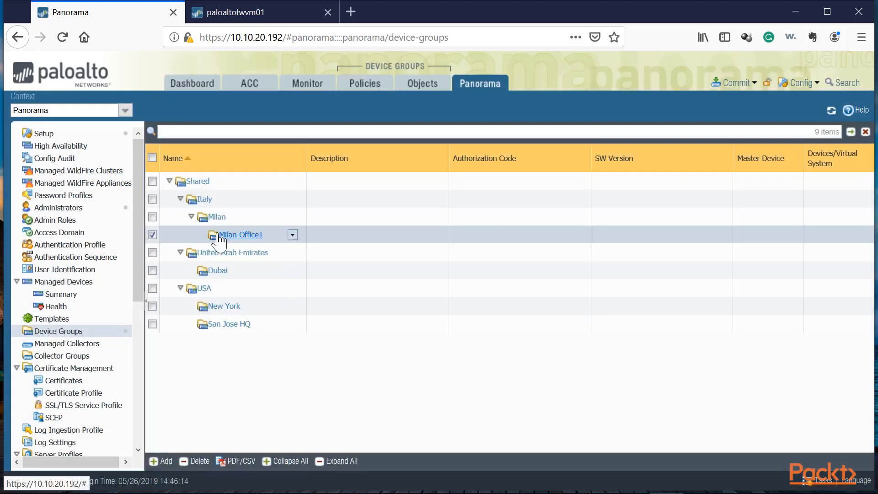
Add a device group named Milan-Office2 with Milan as its parent.
click(216, 217)
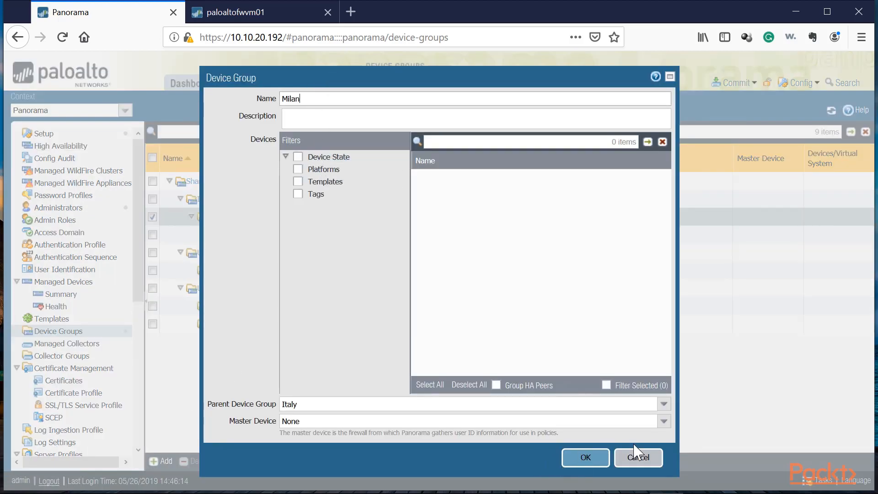
click(637, 457)
click(160, 461)
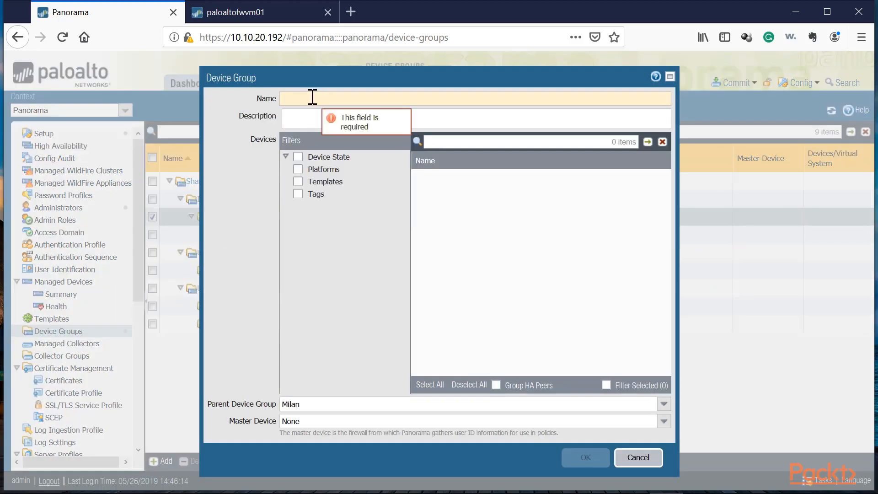
text(Milan-Office2)
click(586, 458)
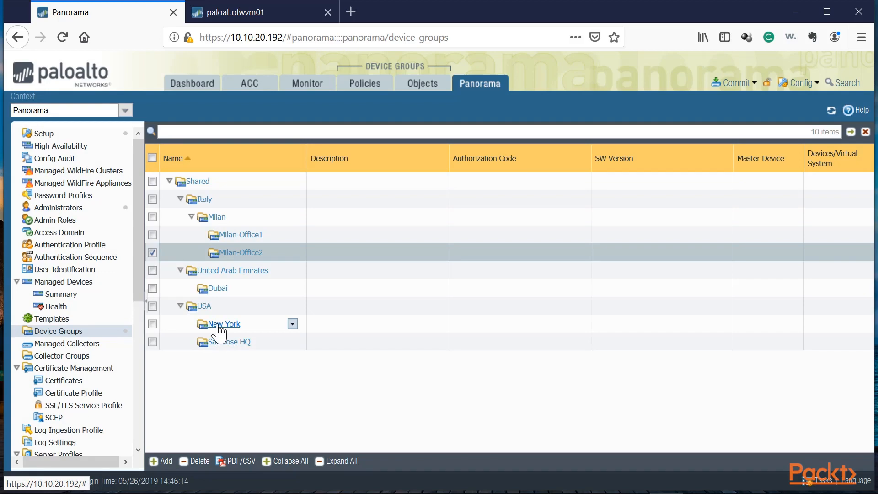
Add a device group named NY-Office1 with New York as its parent.
click(255, 327)
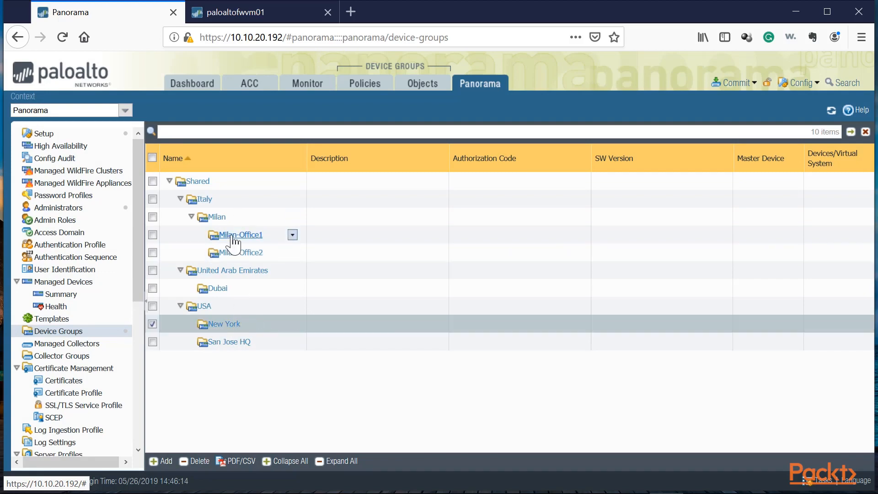
click(226, 325)
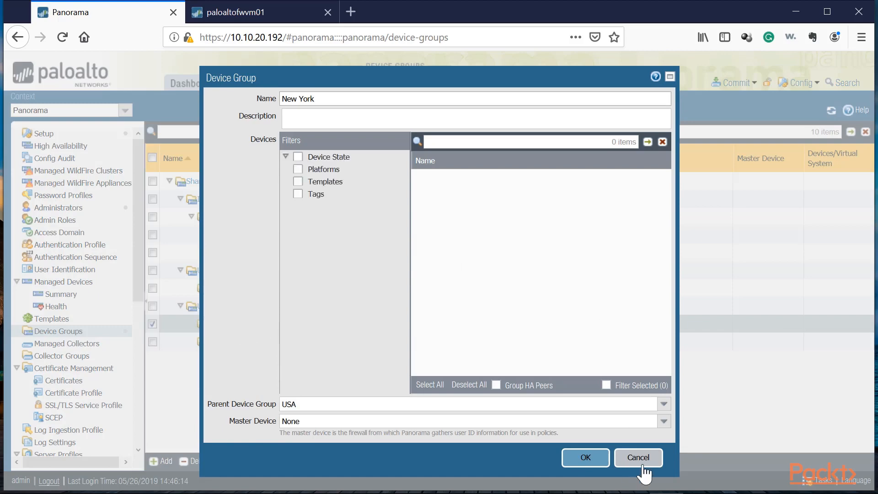
click(643, 467)
click(161, 461)
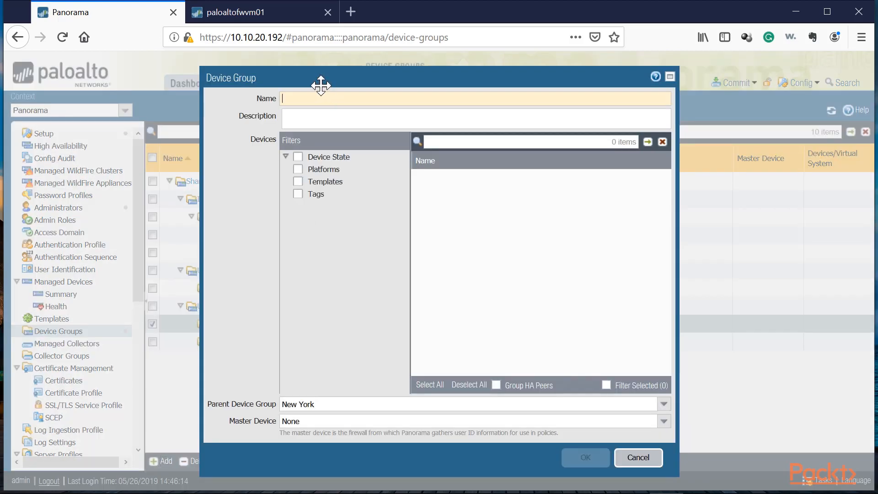
text(NY-Office1)
key(Return)
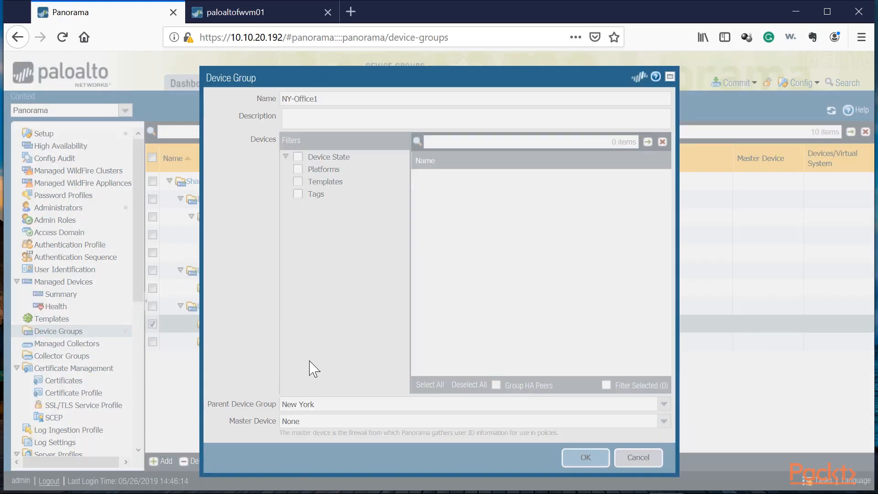
Create a device group named NY-Office2 and set its parent device group to New York.
click(157, 462)
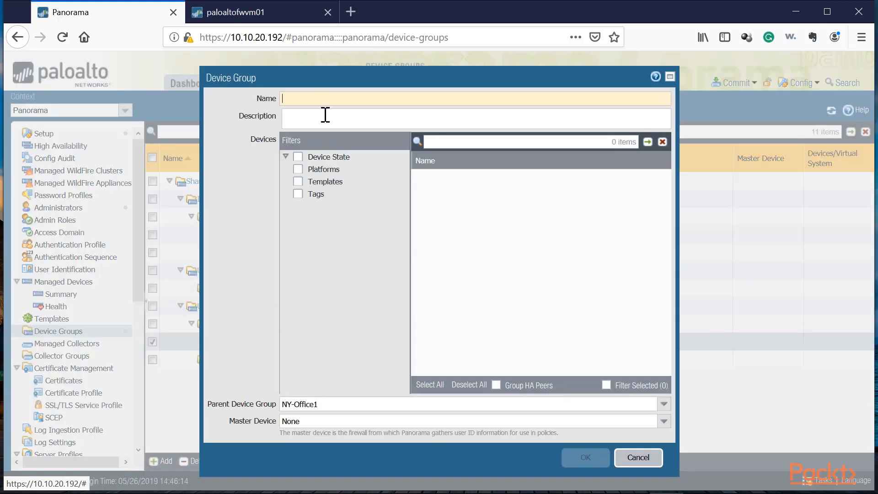
text(NY-Office2)
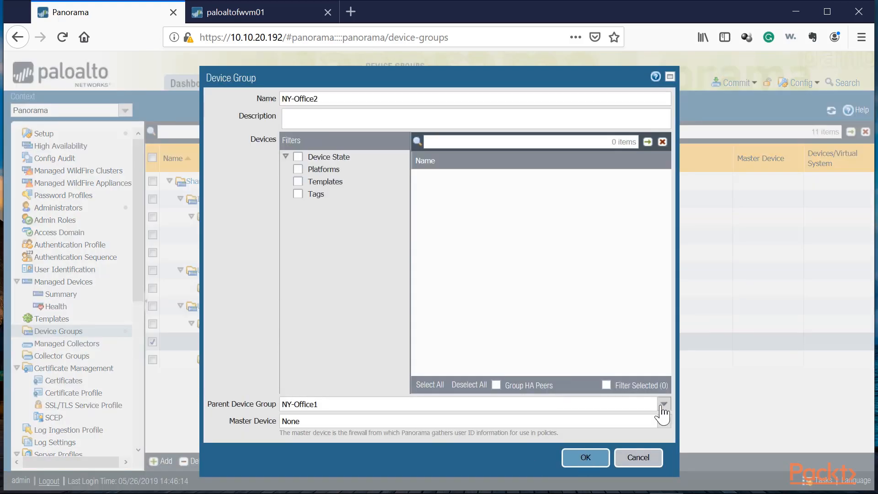
click(663, 404)
click(320, 364)
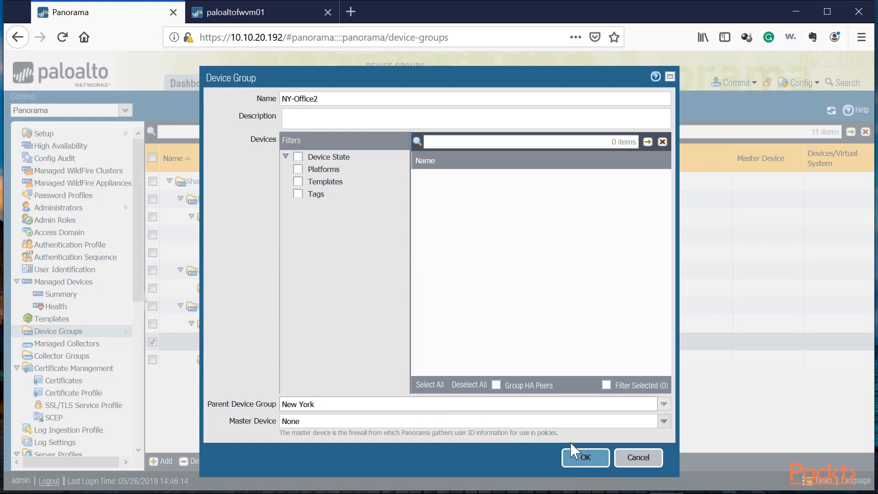
click(577, 454)
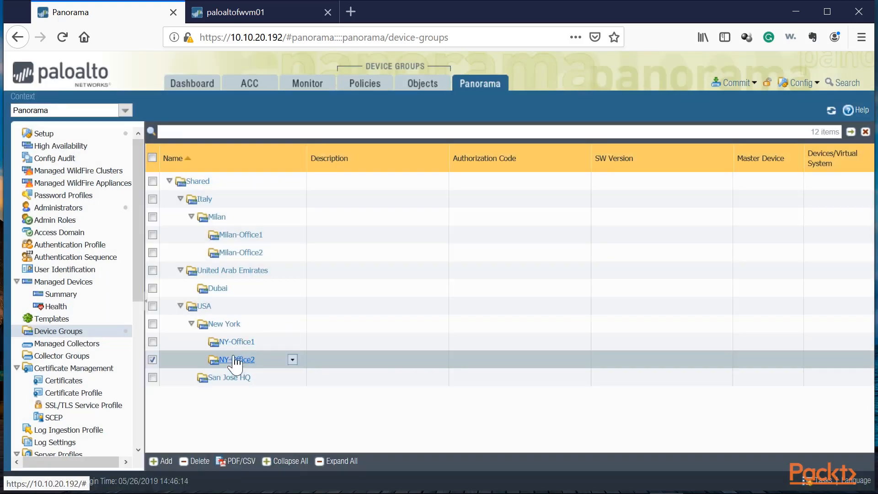
Add a device group named DXB-Office1 with Dubai as its parent device group.
click(226, 379)
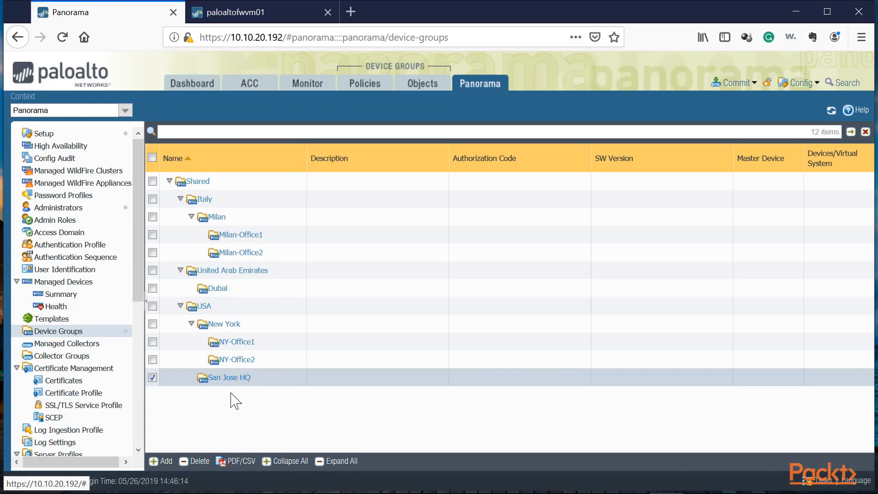
click(218, 289)
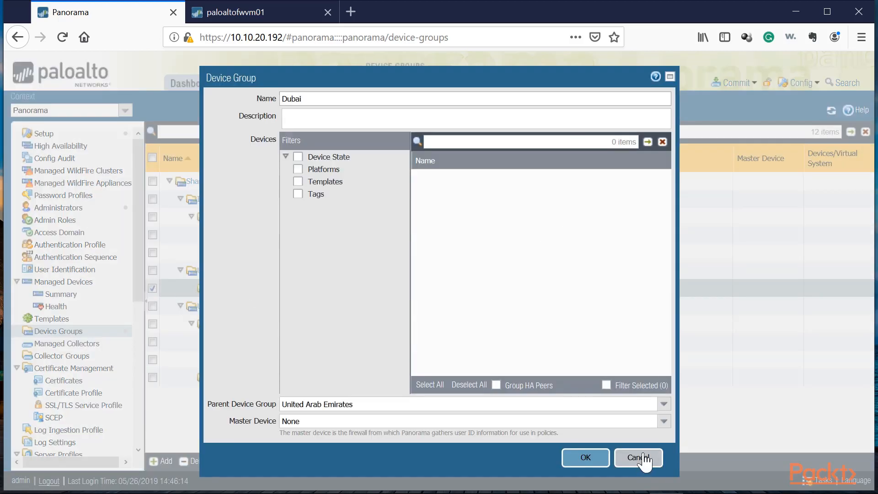
click(645, 459)
click(161, 460)
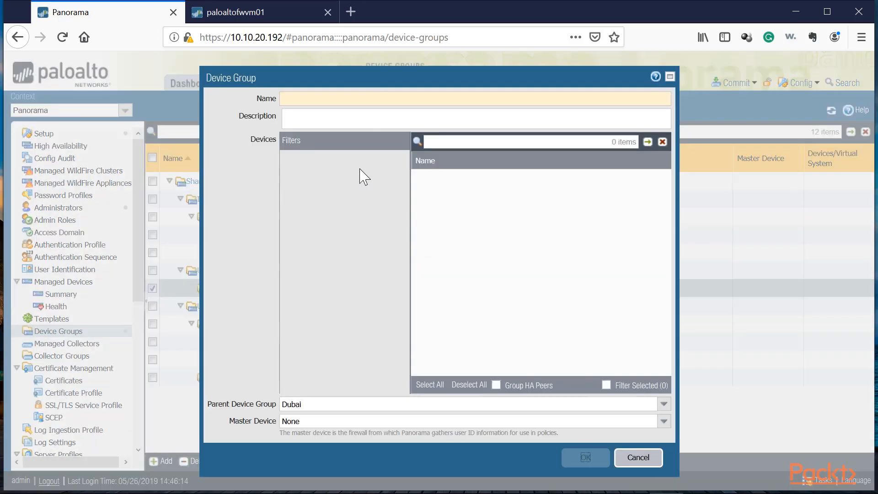
text(DXB-Office1)
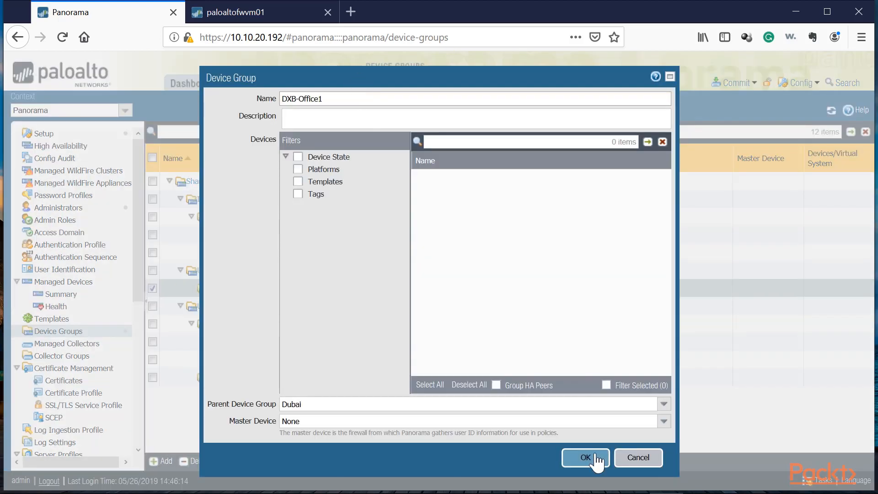
click(588, 458)
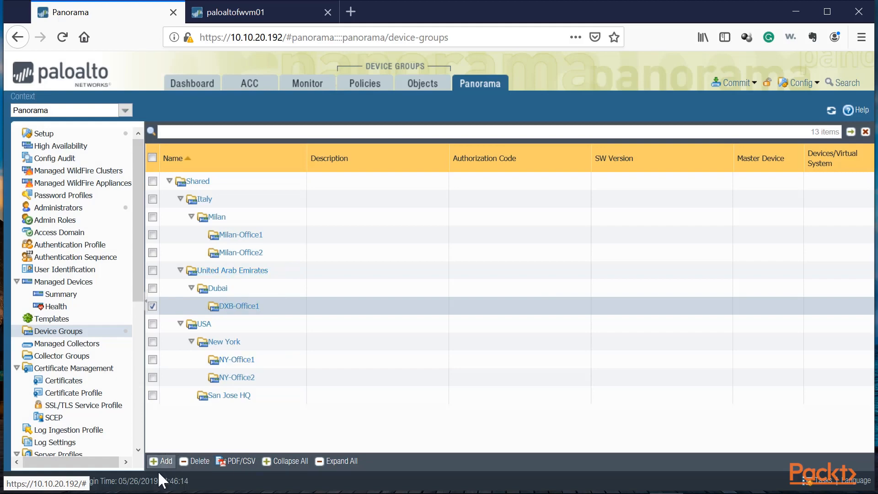
Add a device group named DXB-Office2 with Dubai as its parent device group.
click(237, 289)
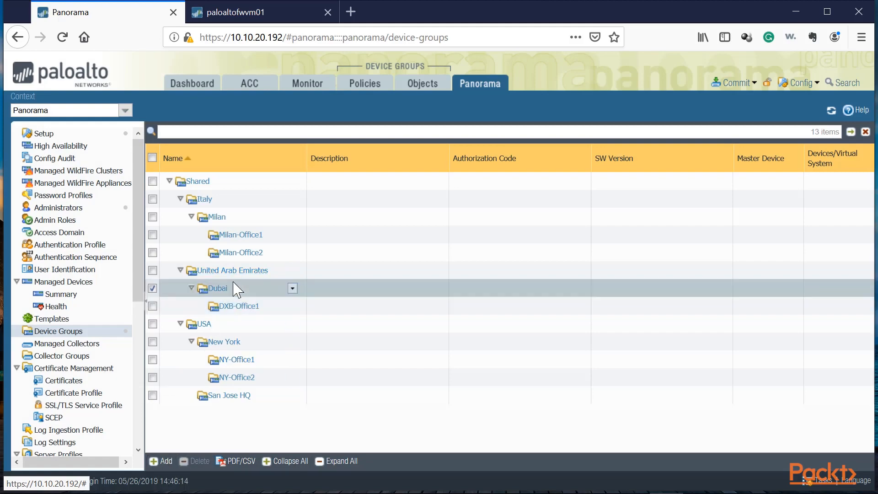
click(164, 460)
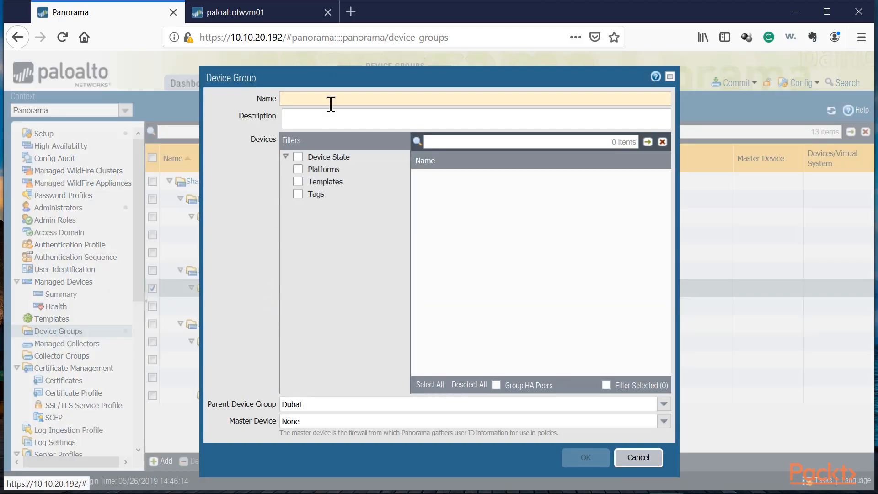
text(DXB-Office2)
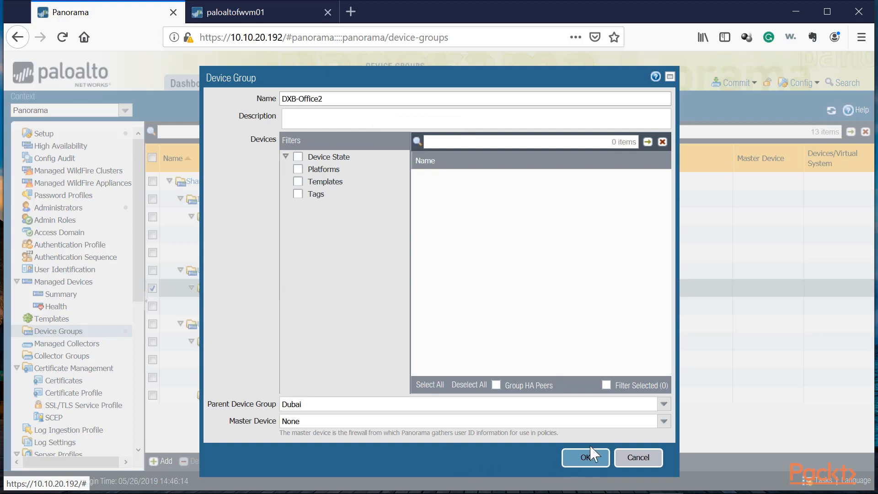
click(589, 457)
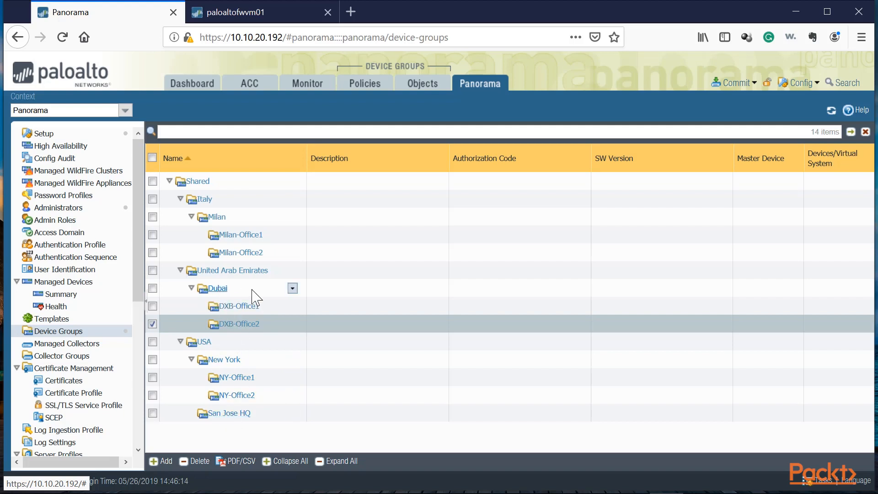
Inspect the device group hierarchy, the managed devices summary and the Milan-Office1 group settings.
click(219, 289)
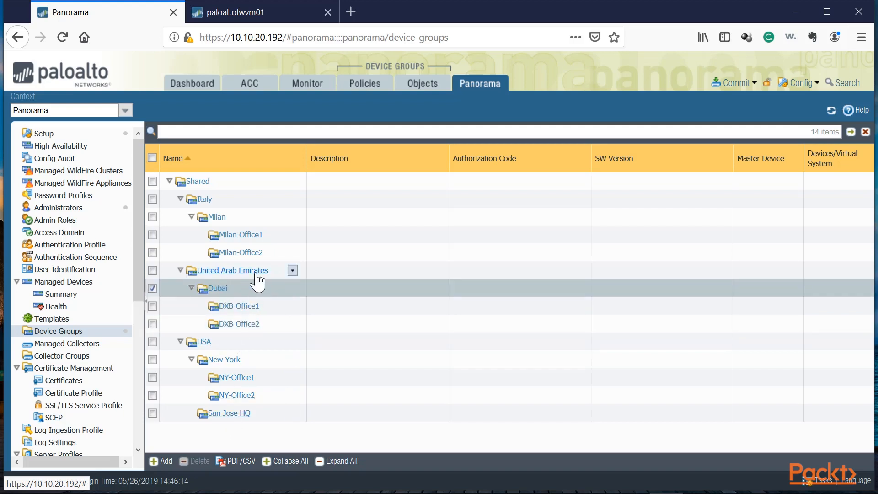
click(233, 218)
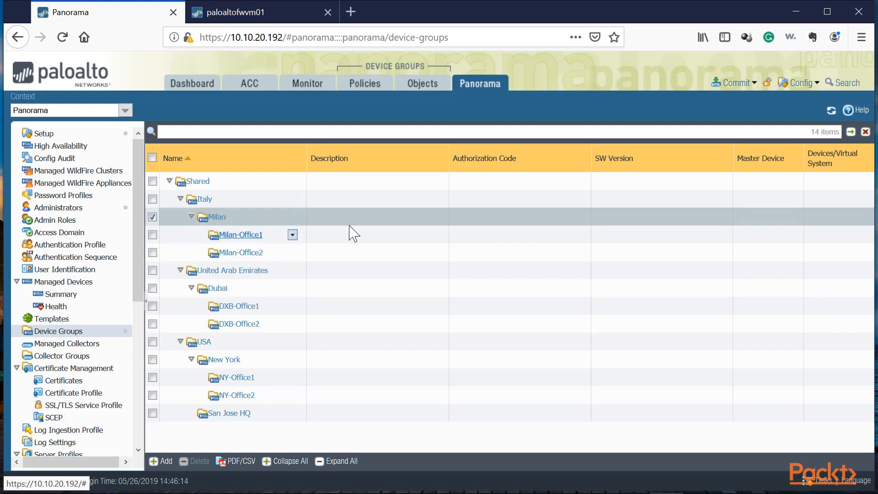
click(373, 240)
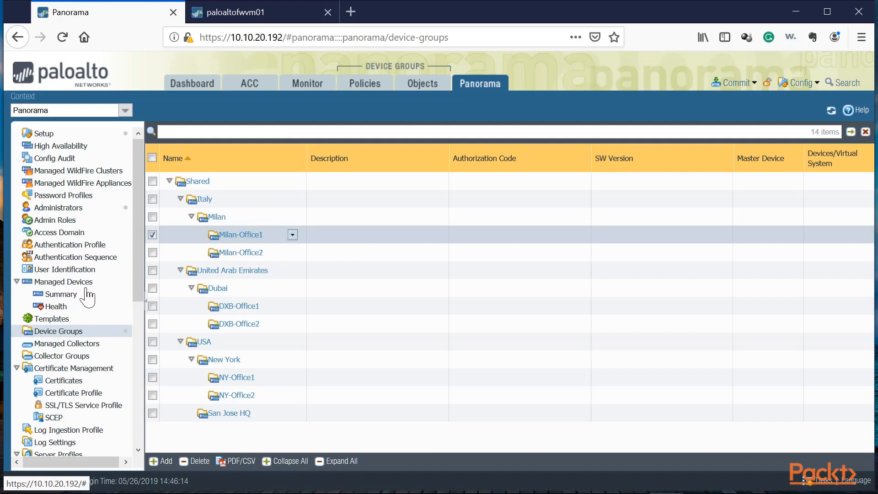
click(69, 295)
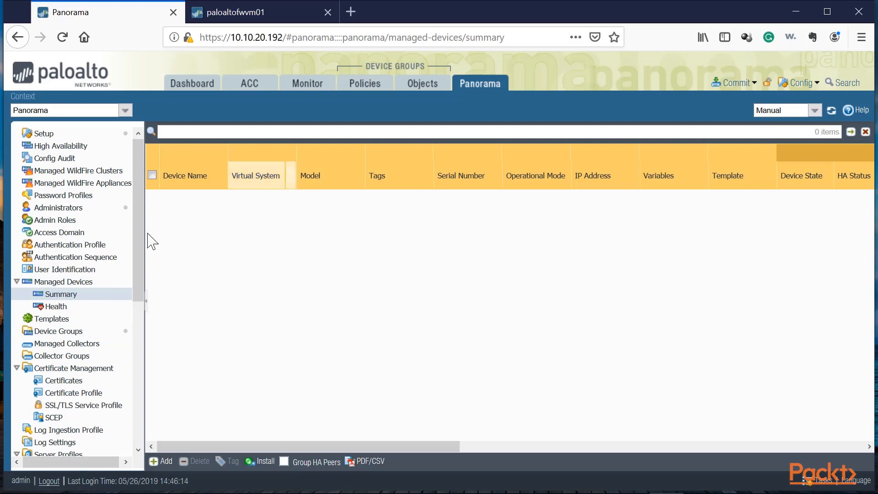
click(58, 331)
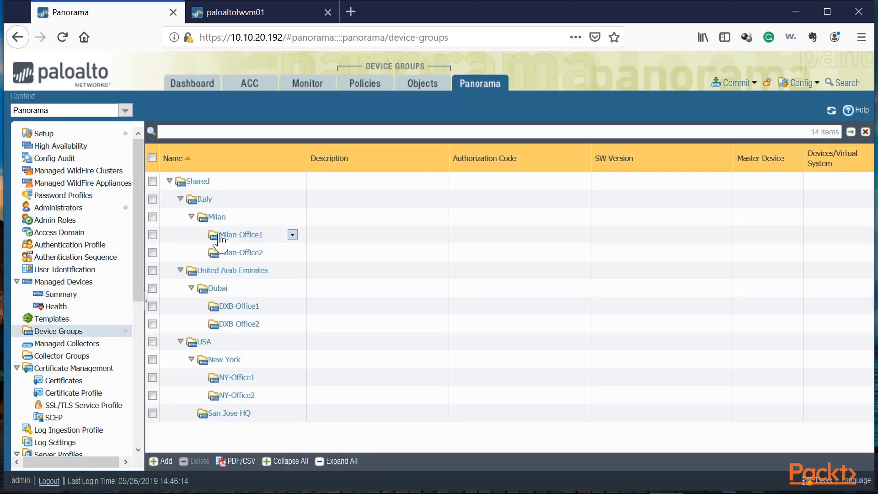
click(221, 236)
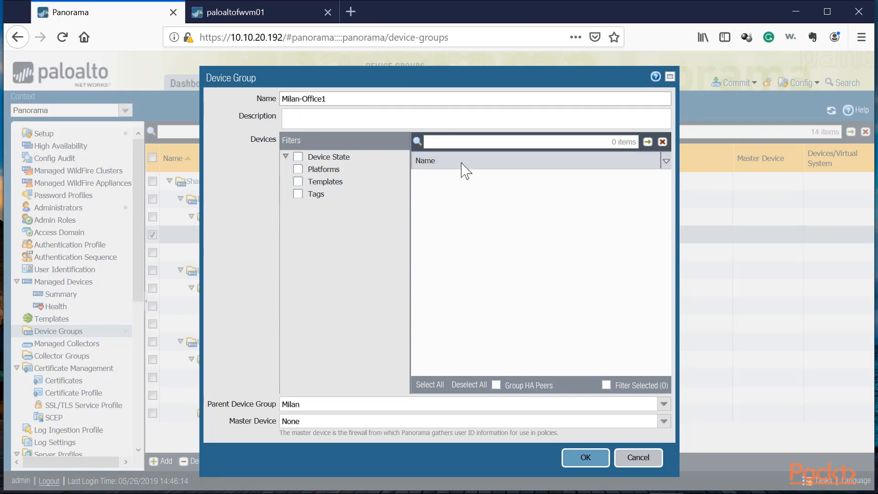
click(640, 459)
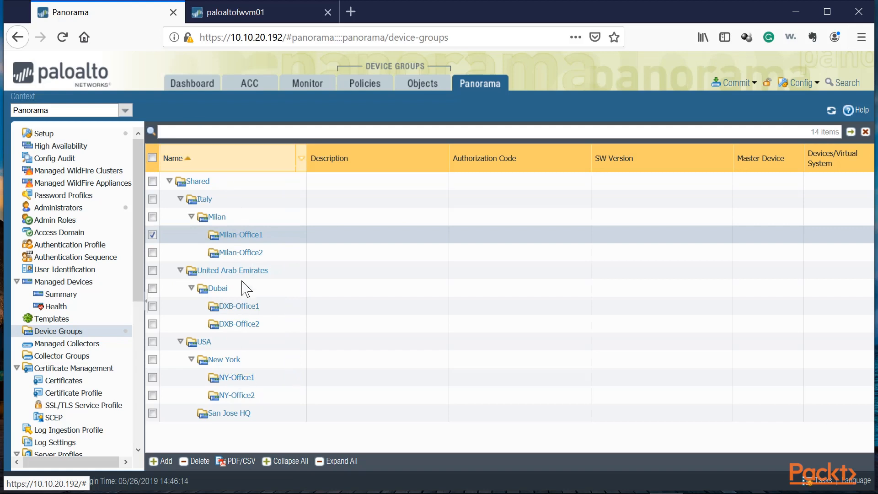
Examine the San Jose HQ and USA device group settings, including the master device options.
click(277, 417)
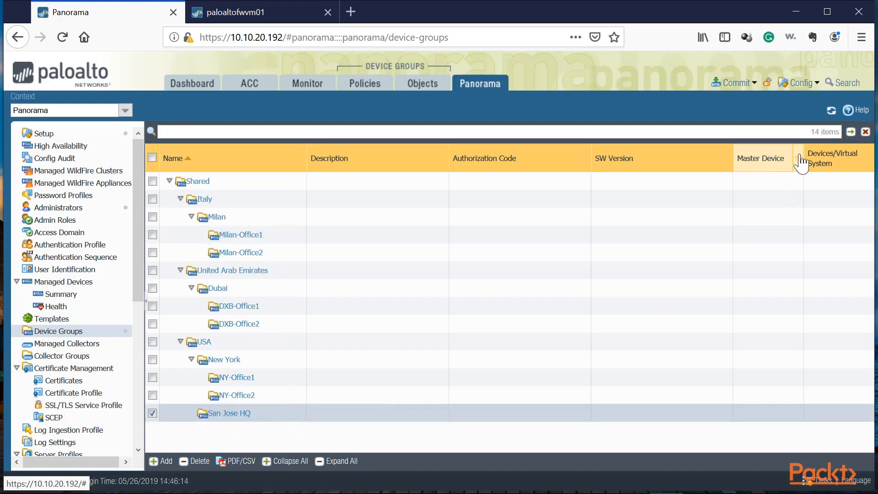
click(225, 414)
click(398, 421)
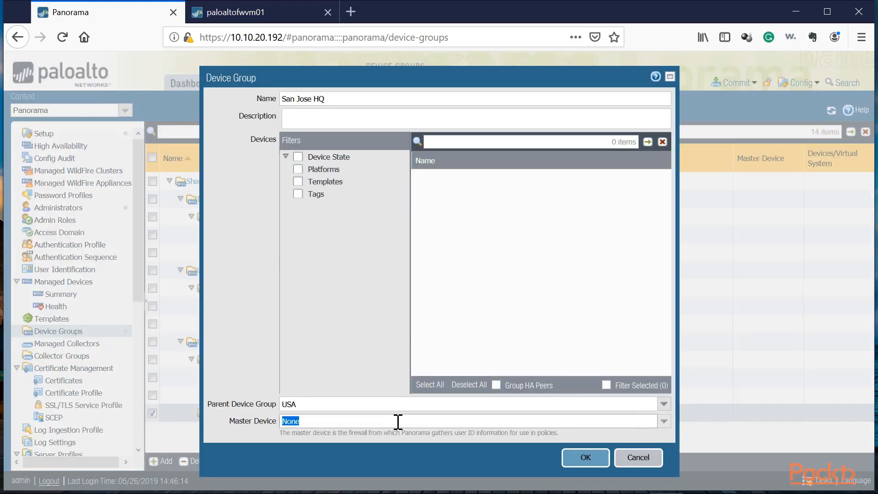
click(662, 421)
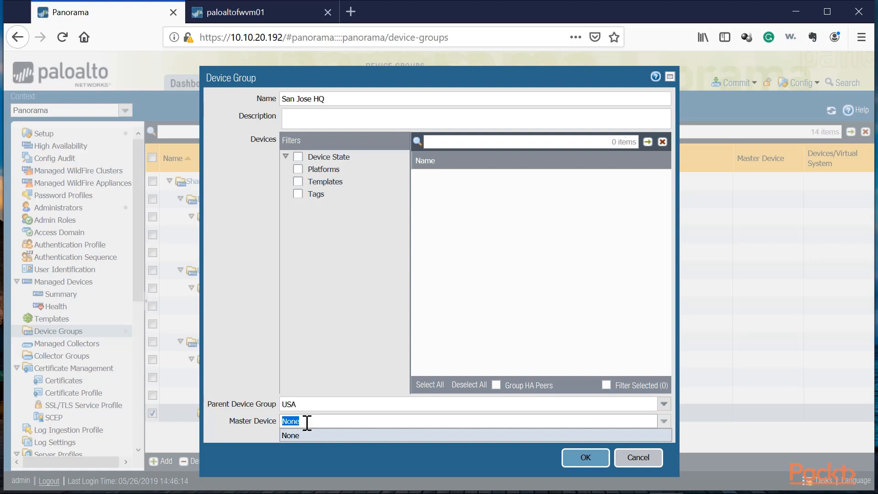
click(655, 457)
click(204, 343)
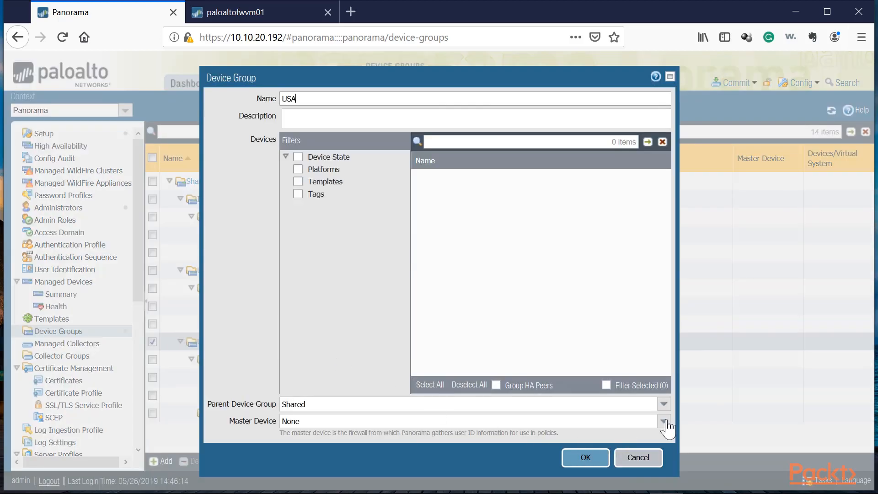
click(664, 420)
click(631, 462)
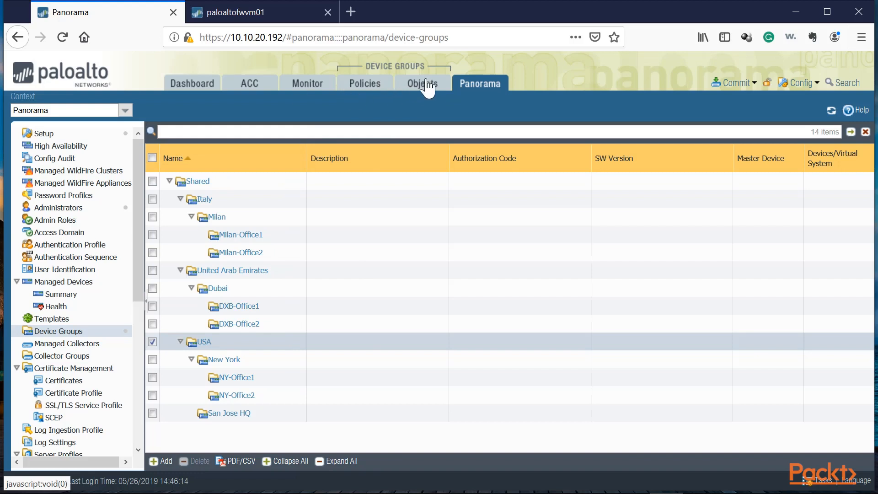
Open the Policies view and switch the device group context from Shared to Italy.
click(363, 87)
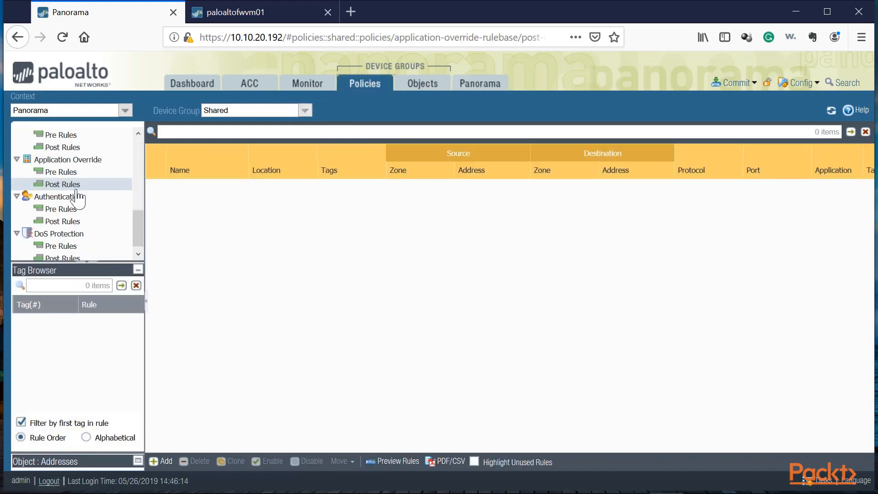
scroll(97, 227, up, 5)
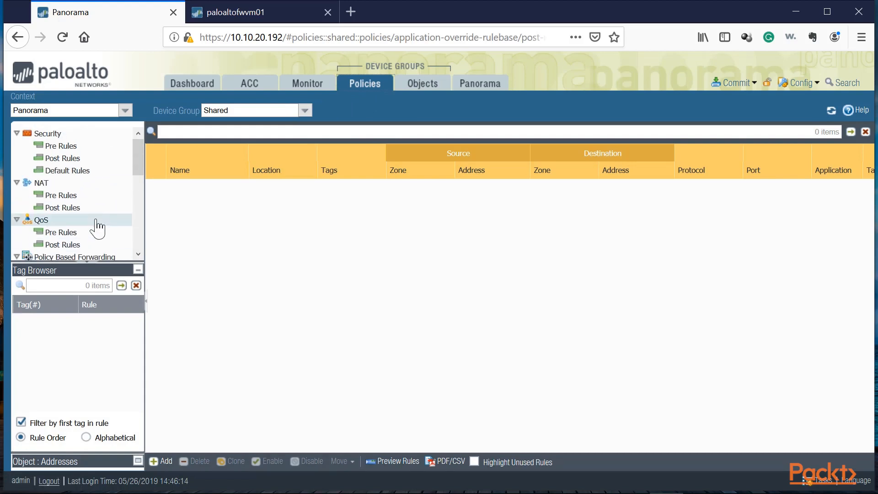
click(305, 111)
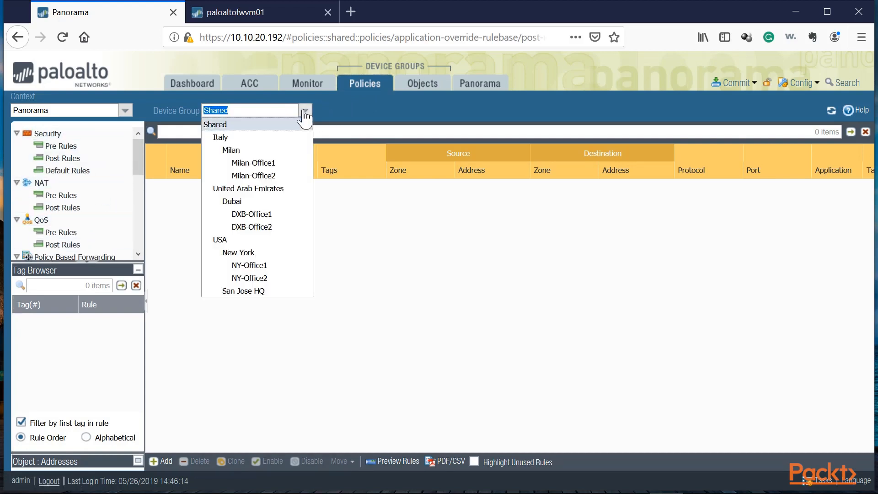
click(224, 129)
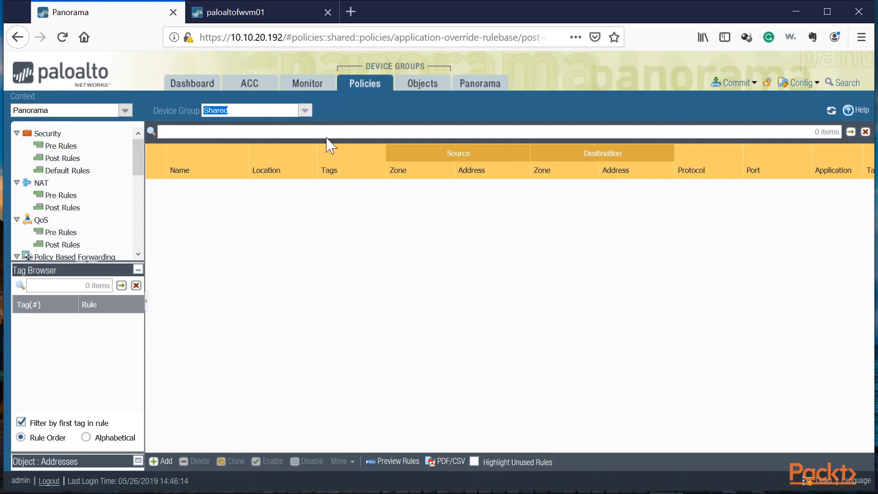
click(309, 111)
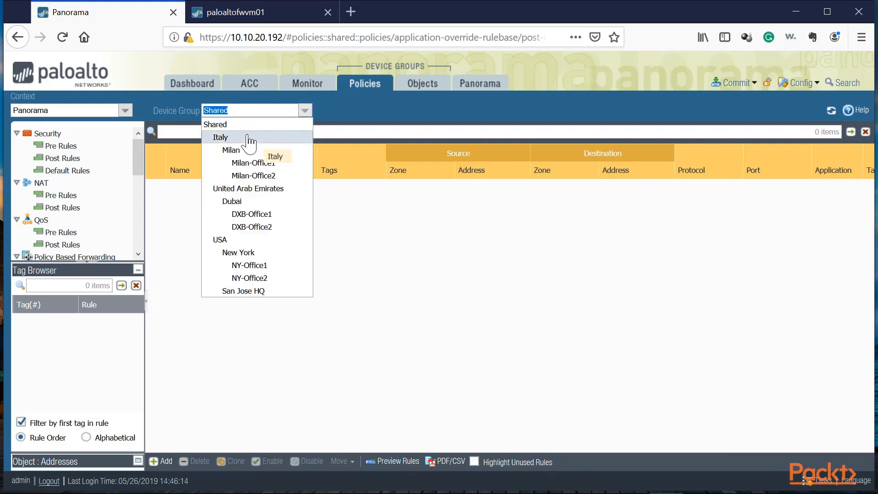
click(221, 135)
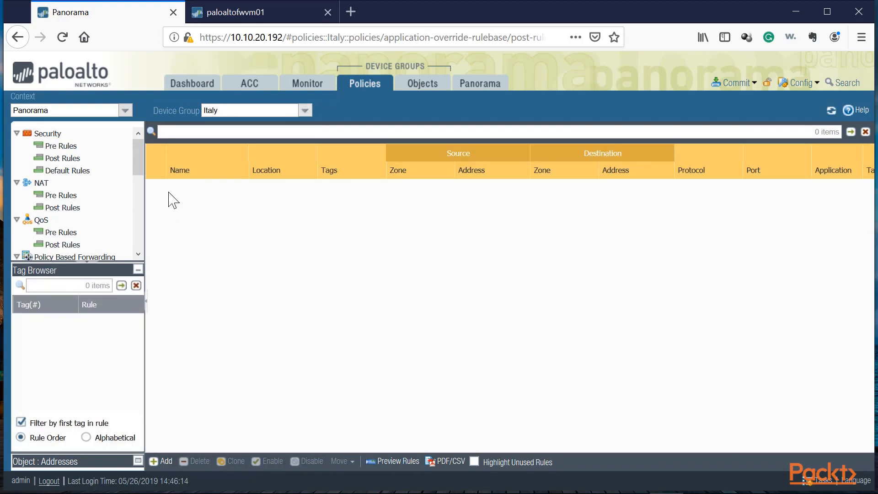
Switch the policy device group context to Milan-Office1, then USA, then NY-Office1.
click(305, 111)
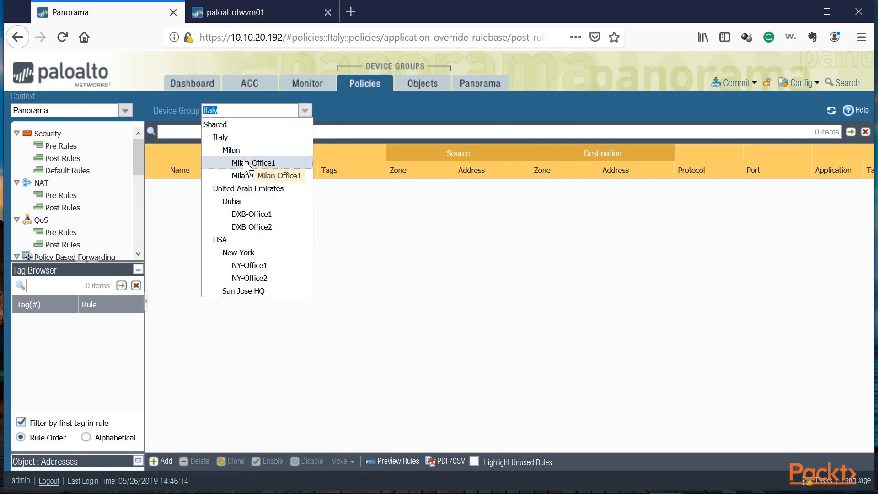
click(252, 163)
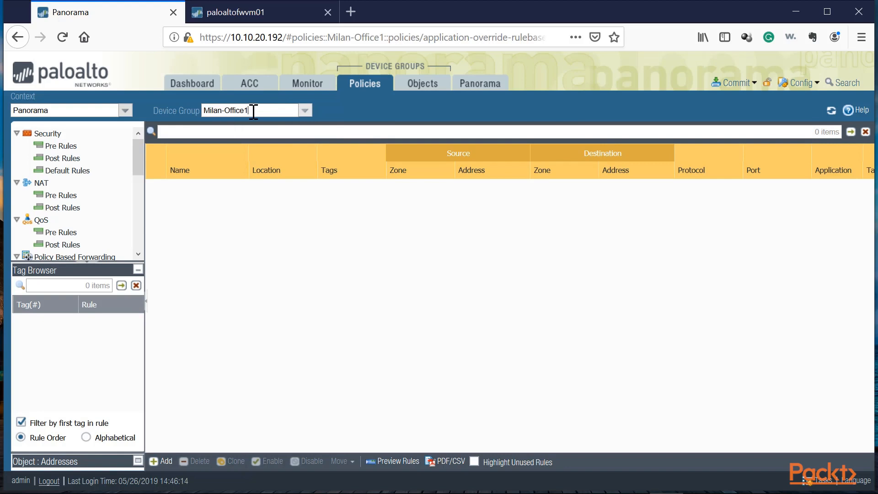
click(303, 110)
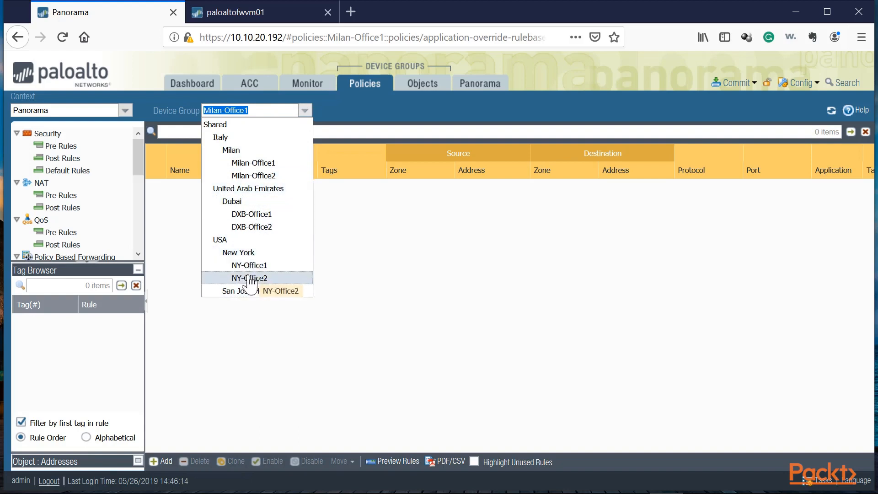
click(220, 240)
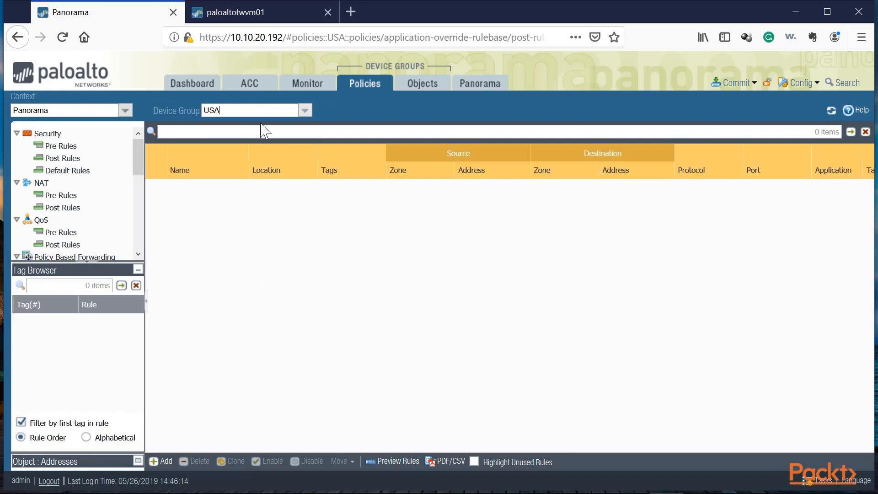
click(304, 110)
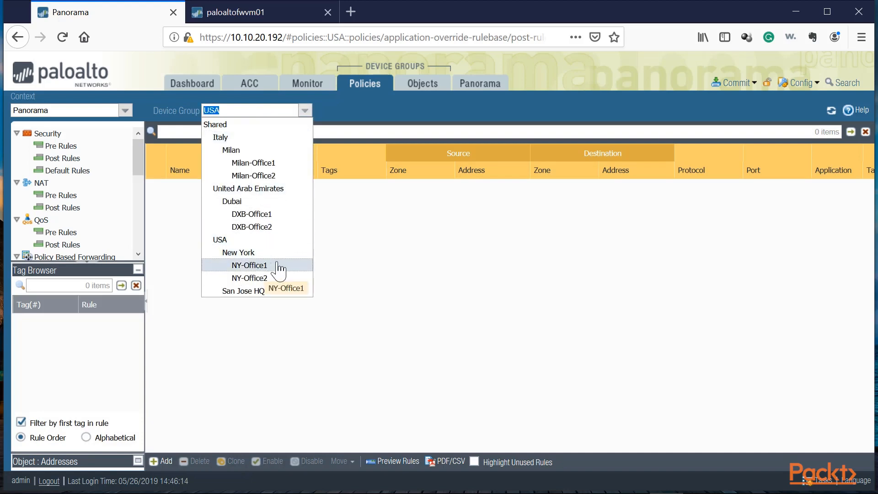
click(252, 266)
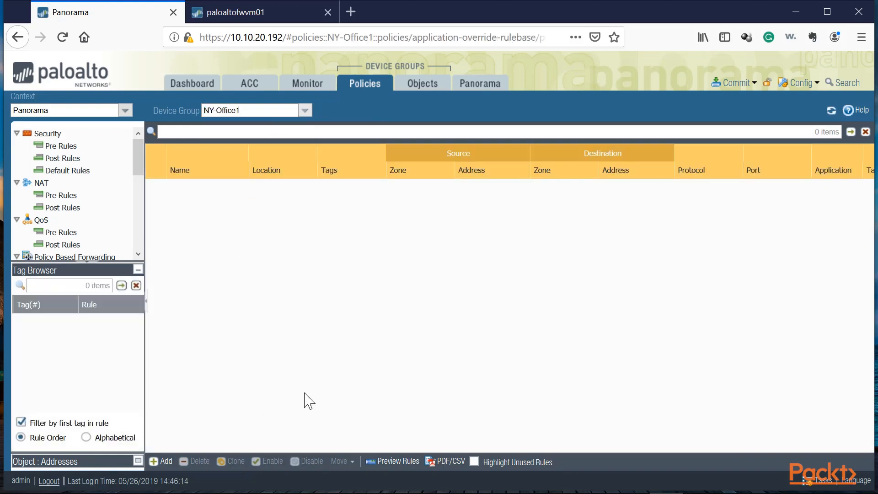
Open a new Application Override policy rule for NY-Office1 and cancel it.
click(166, 459)
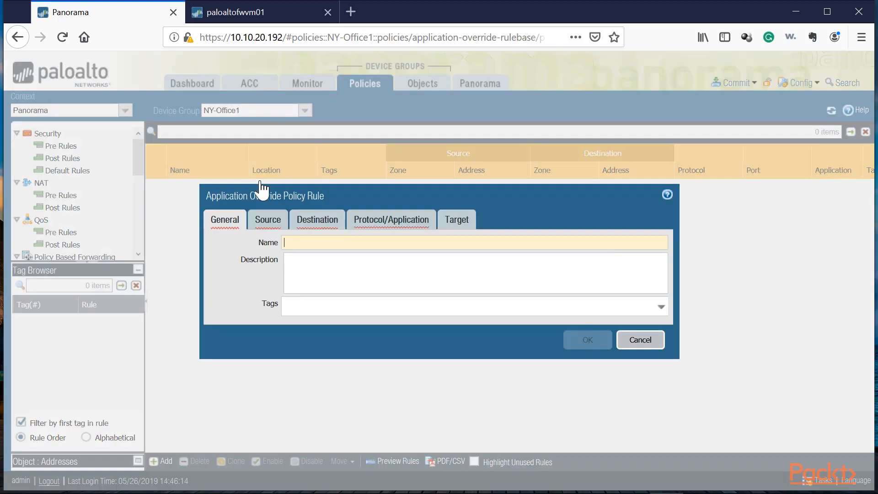
click(648, 340)
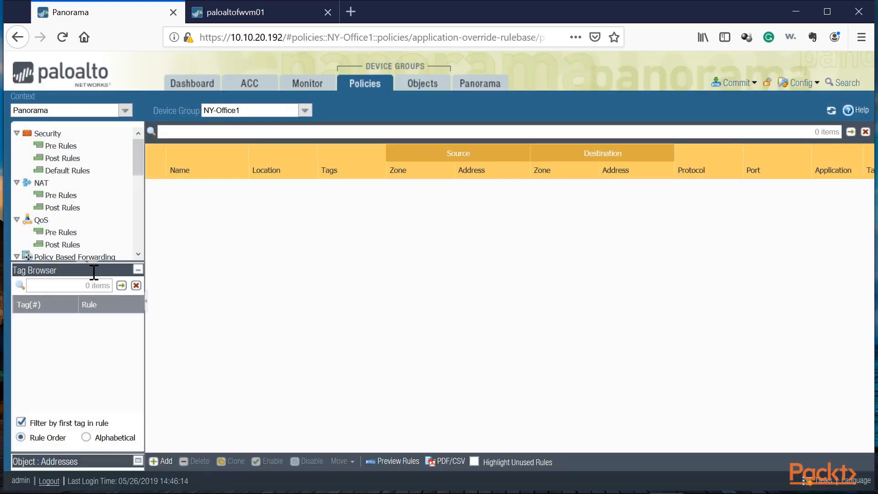
Review the NY-Office1 Security pre rules, post rules and default rules, enlarging the page zoom for readability.
click(61, 146)
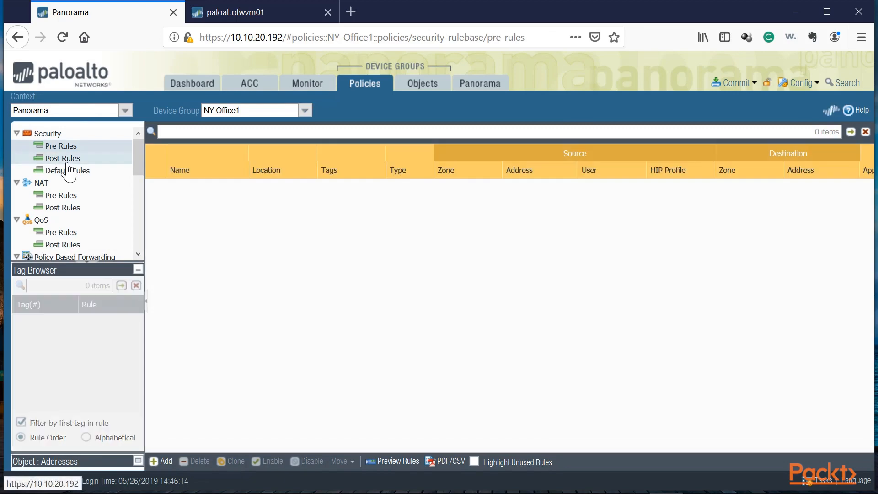
click(69, 170)
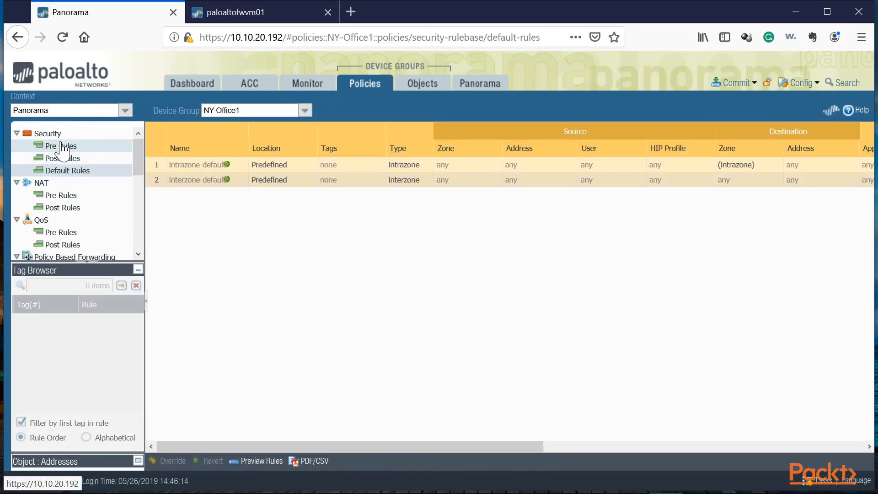
click(62, 146)
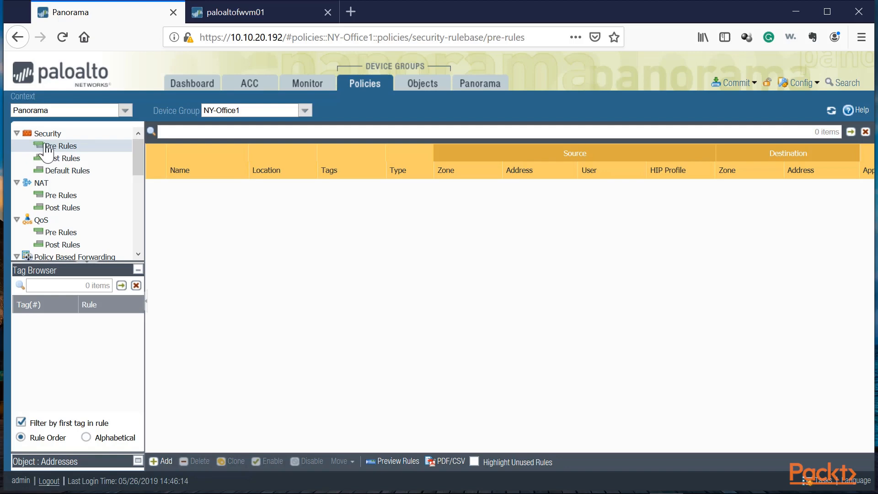
double_click(435, 11)
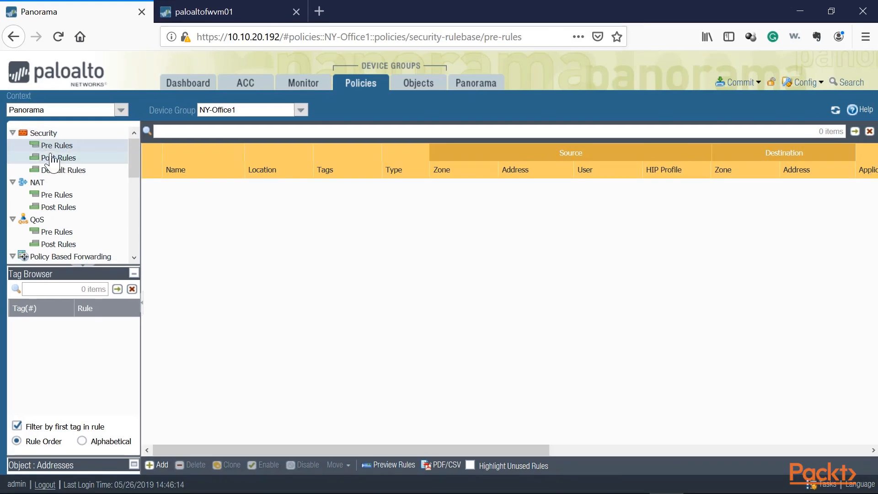
key(ctrl+plus)
key(ctrl+plus)
key(ctrl+plus)
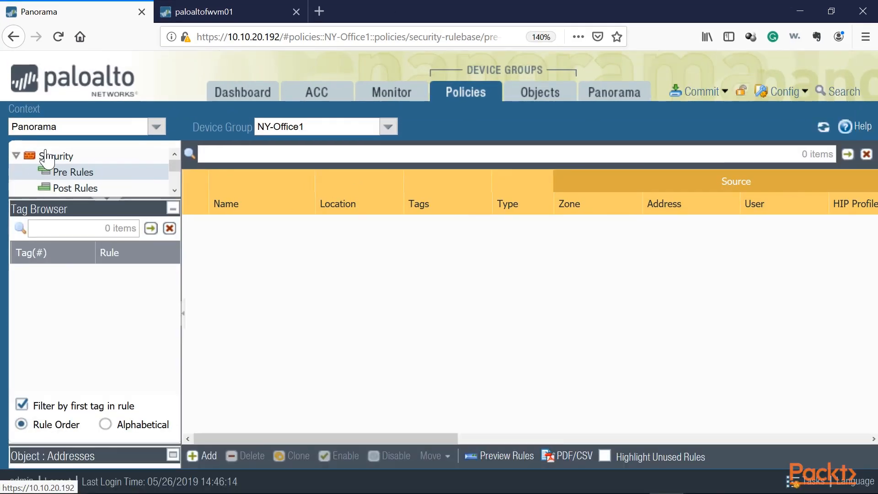
key(ctrl+plus)
drag(136, 179, 133, 366)
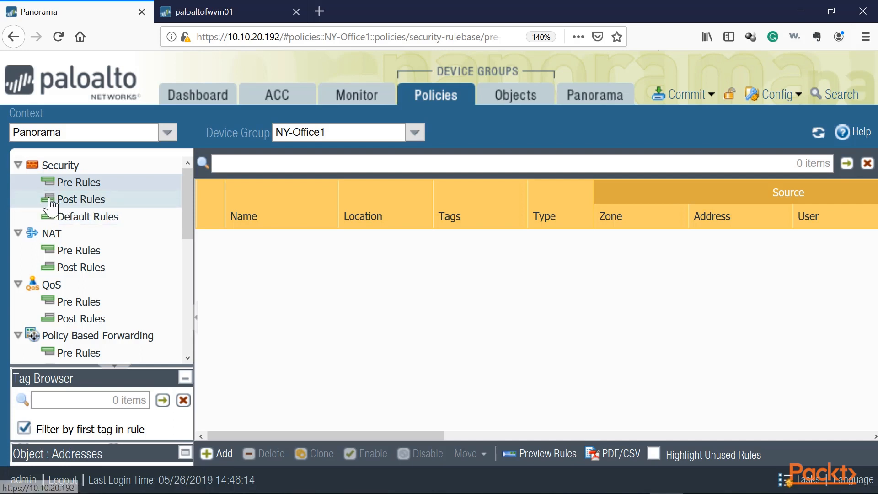
click(90, 217)
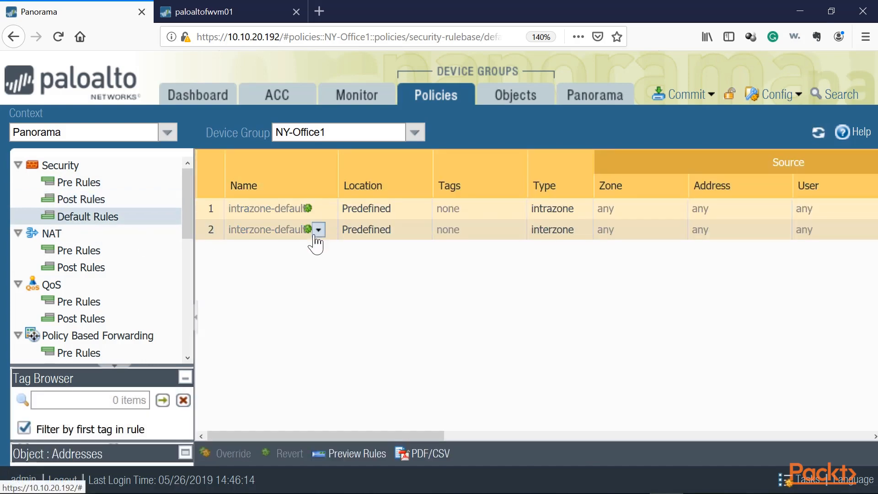
click(79, 182)
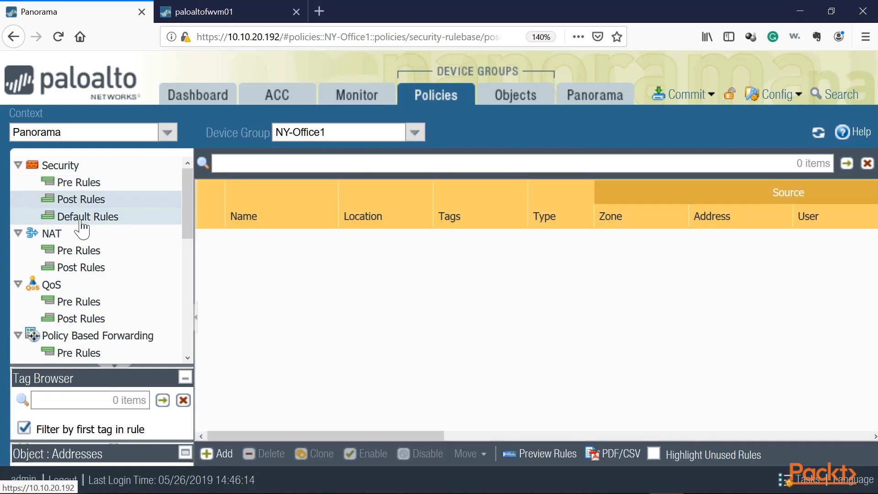
click(87, 198)
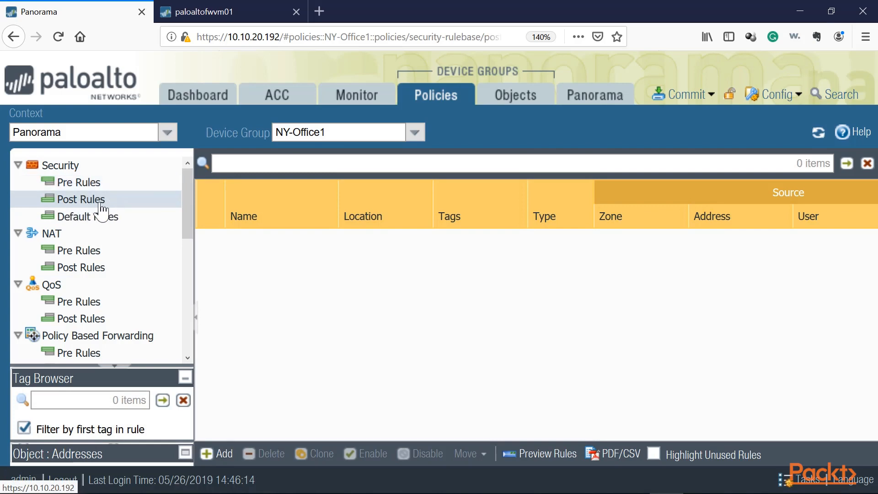
click(85, 185)
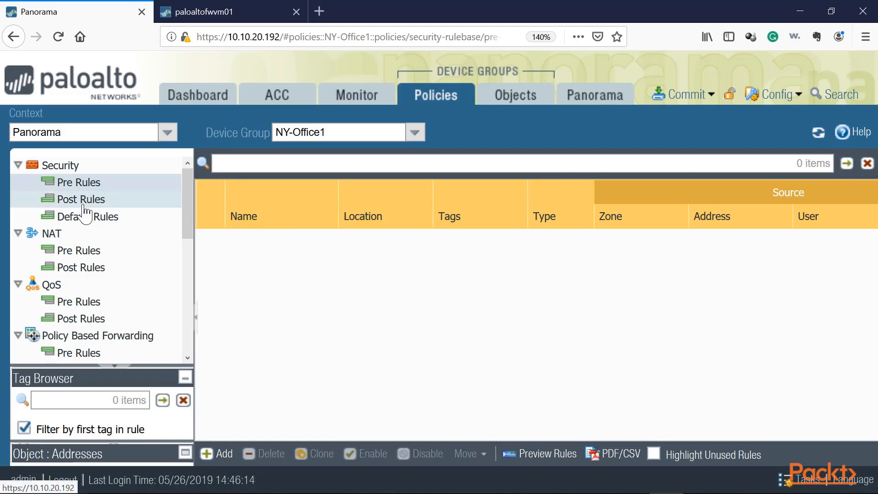
click(91, 201)
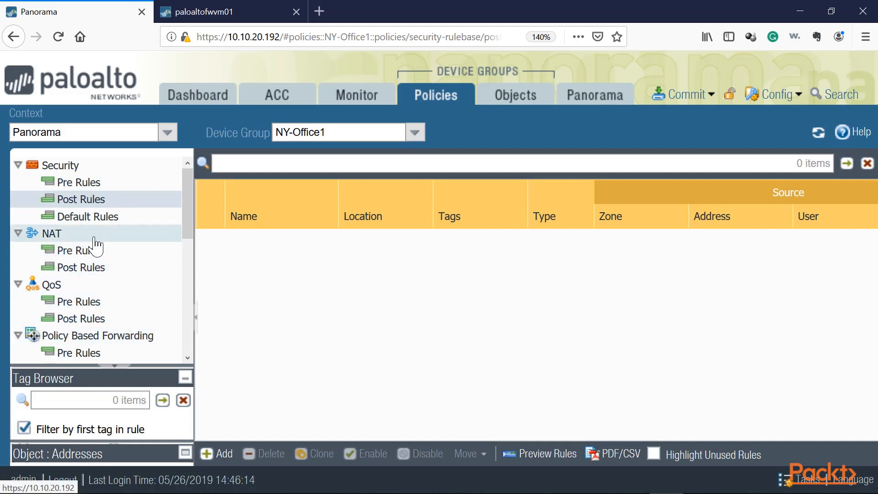
scroll(77, 329, down, 6)
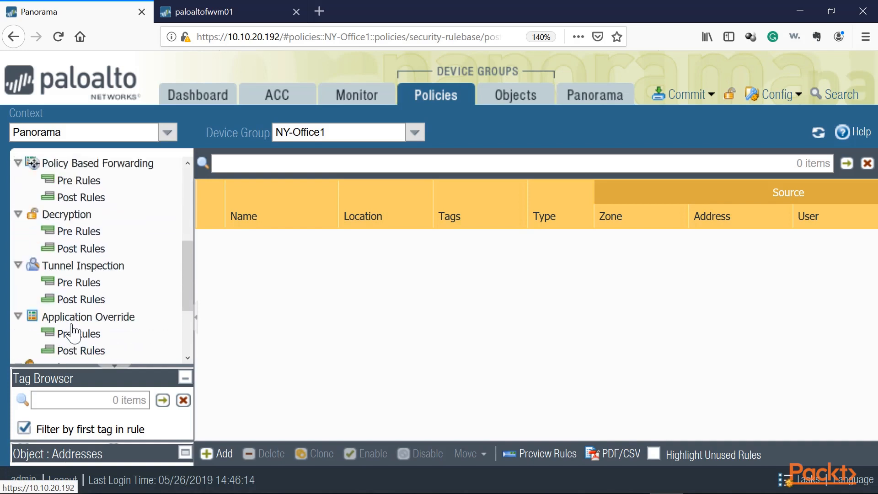
scroll(75, 329, up, 6)
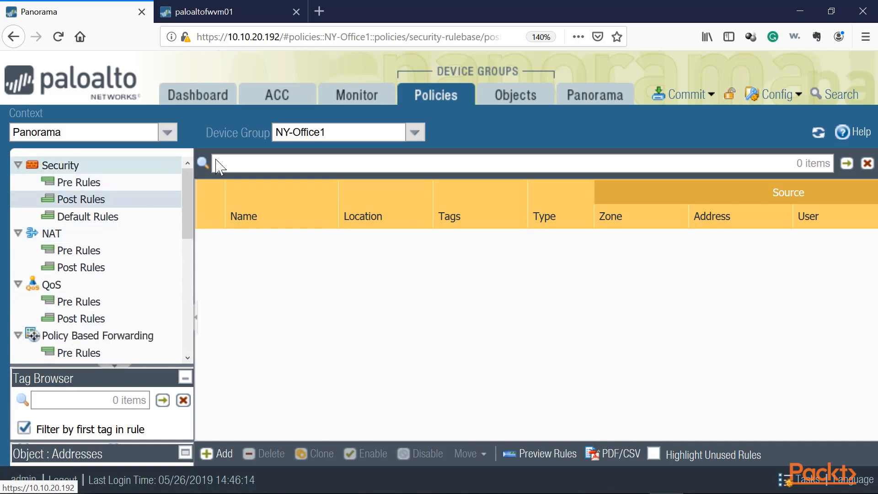
In the Italy device group's objects, create address Ital-Addr1 as IP netmask 10.10.0.0/24.
click(416, 132)
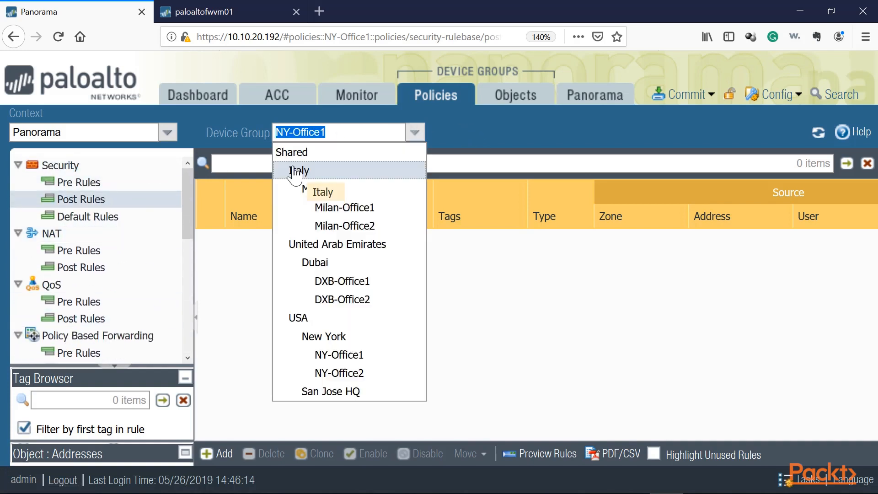
click(300, 171)
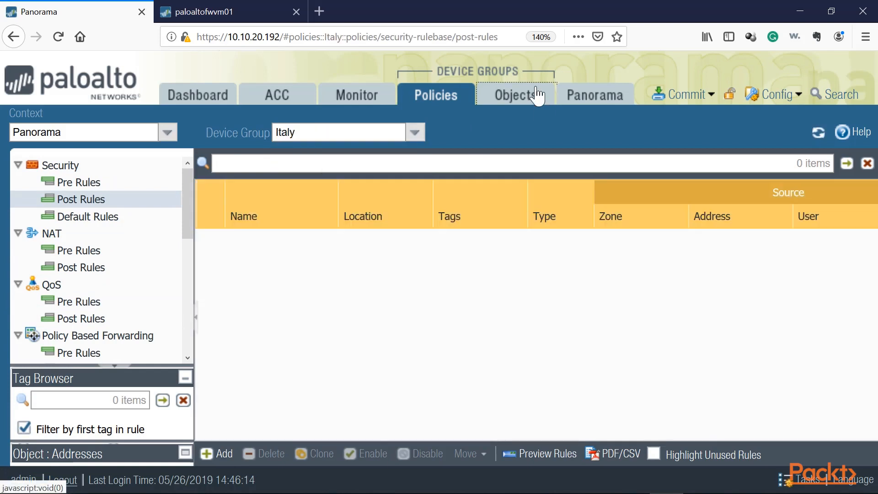
click(537, 96)
click(414, 133)
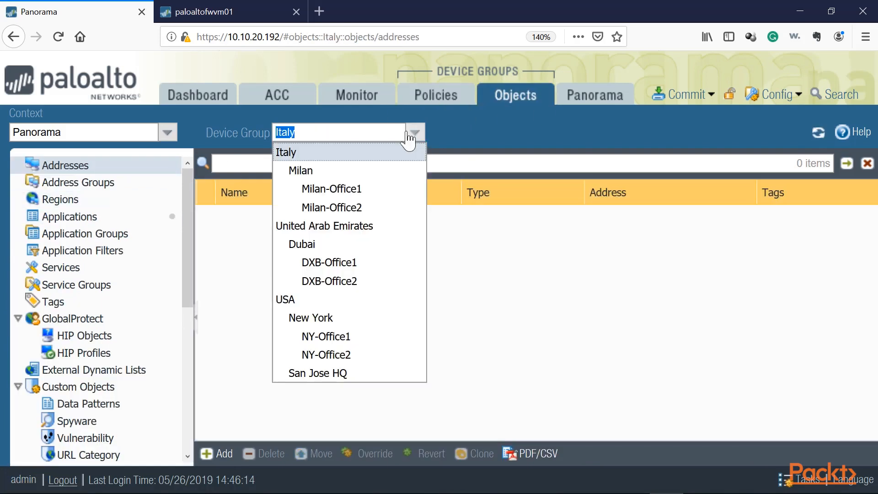
click(298, 156)
click(72, 167)
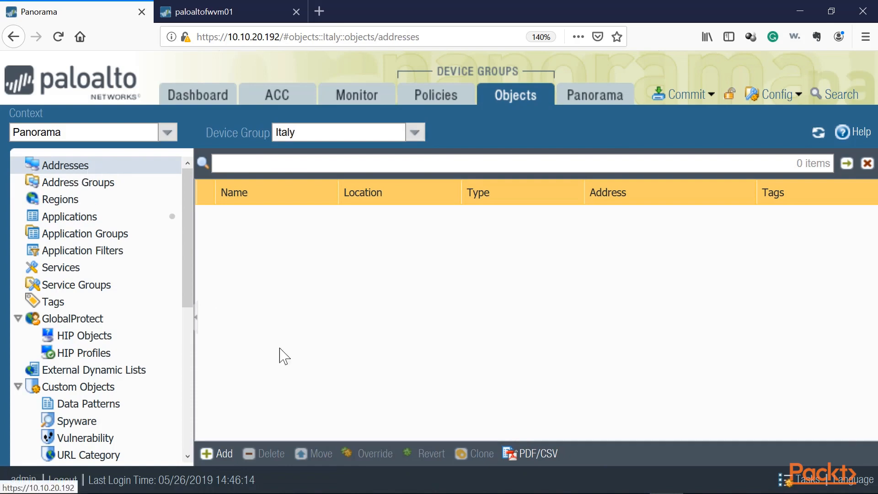
click(202, 457)
text(Ital-Addr1)
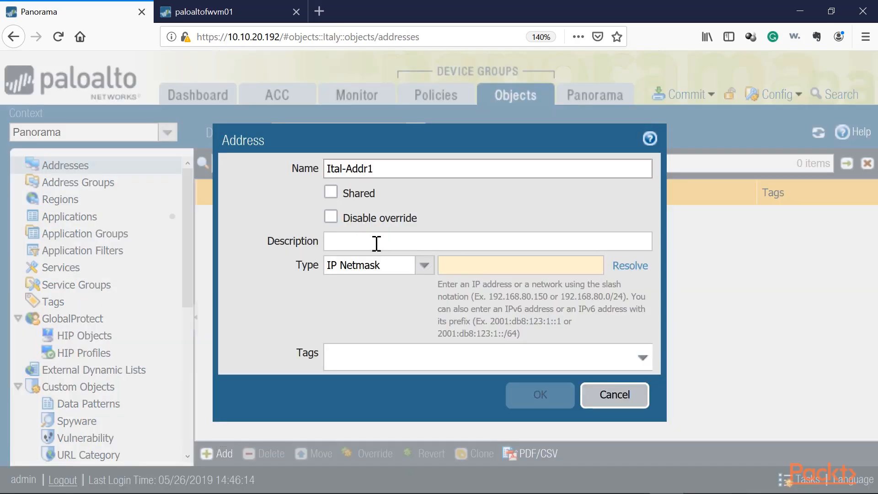
click(472, 265)
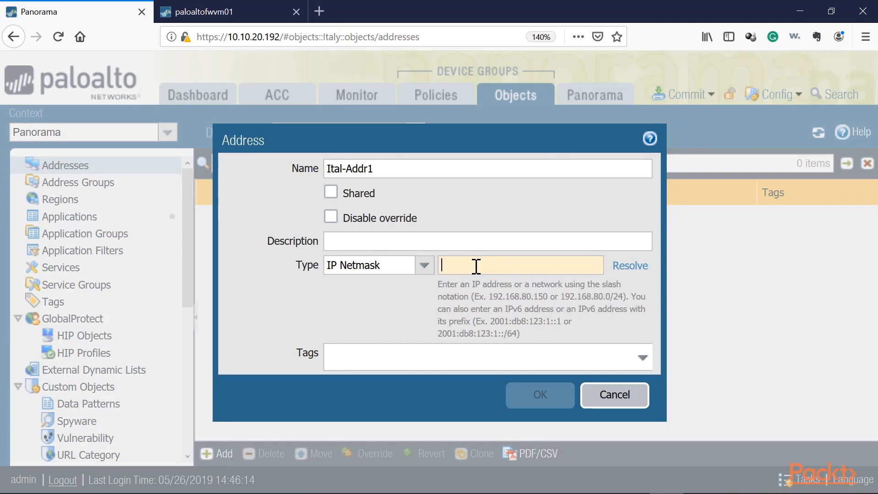
text(10.1)
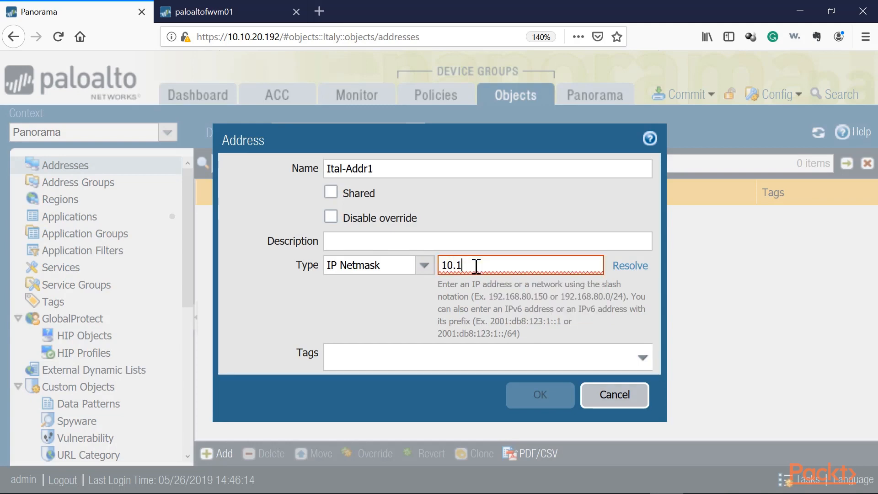
text(0.0/24)
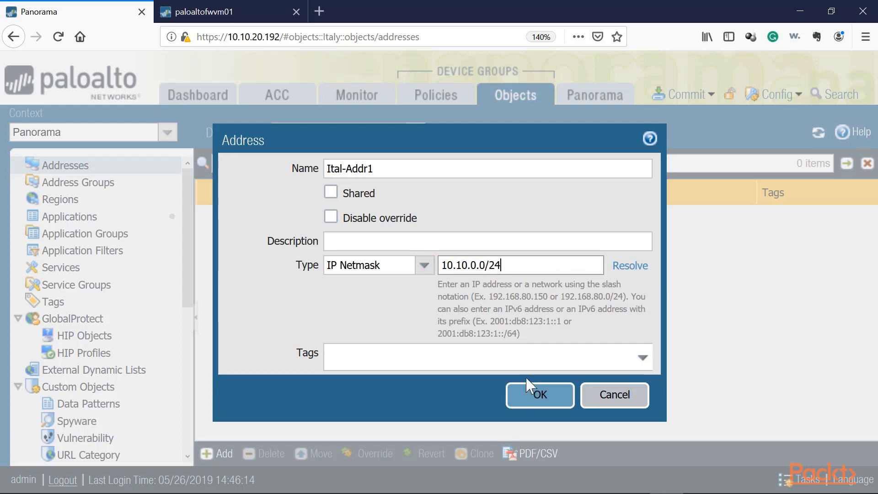
click(540, 394)
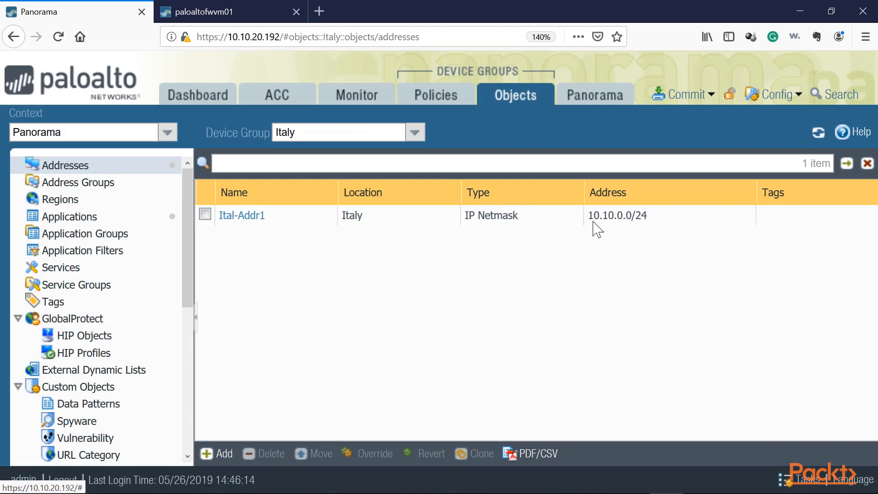
Switch to the United Arab Emirates device group and create address Dubai-Subnet1 as IP netmask 10.20.0.0/24.
click(415, 133)
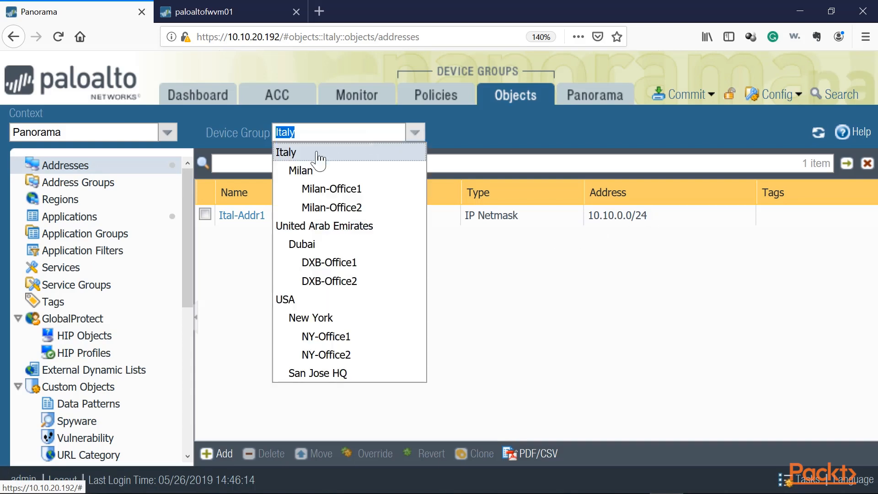
click(309, 225)
click(218, 454)
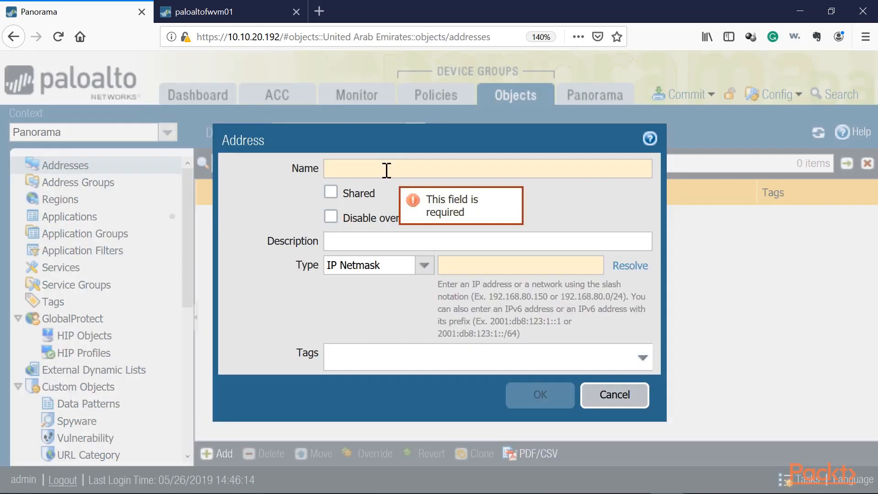
text(D)
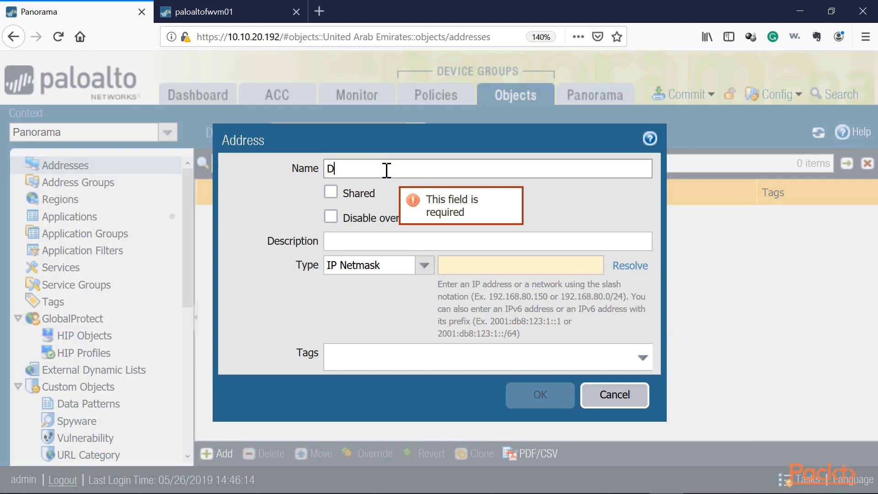
text(ubai-Subnet1-)
click(468, 268)
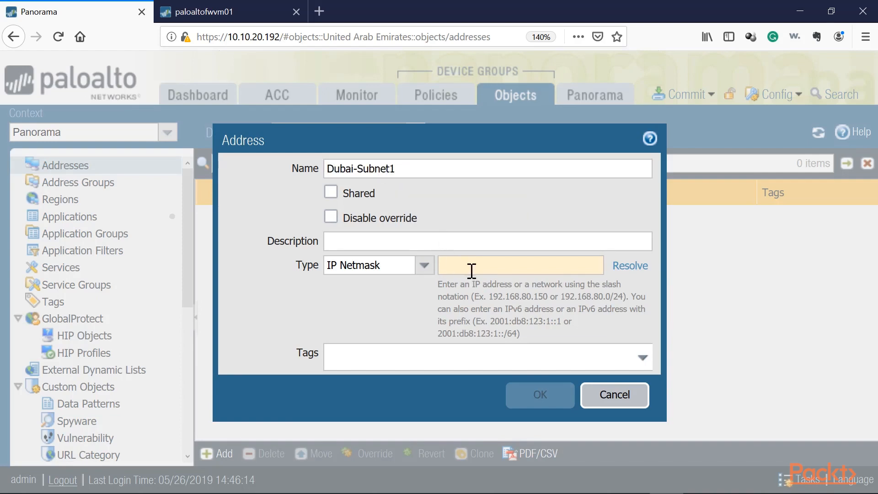
text(10.20.0.0/24)
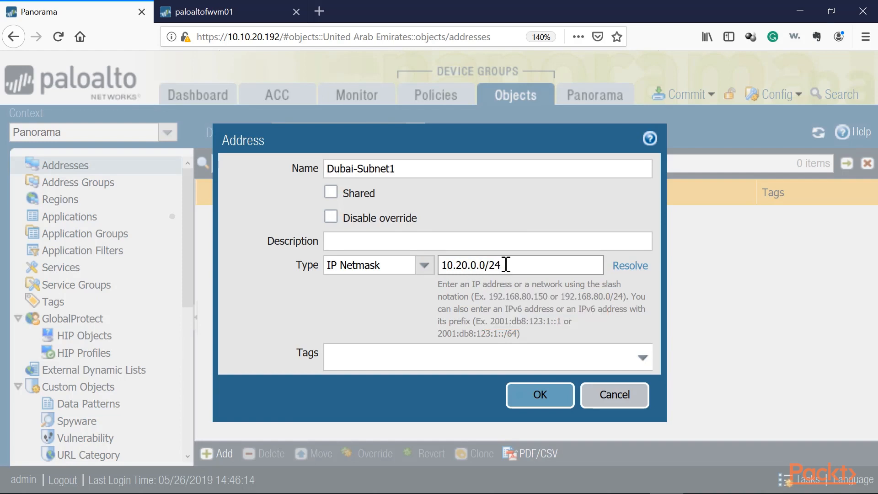
triple_click(413, 169)
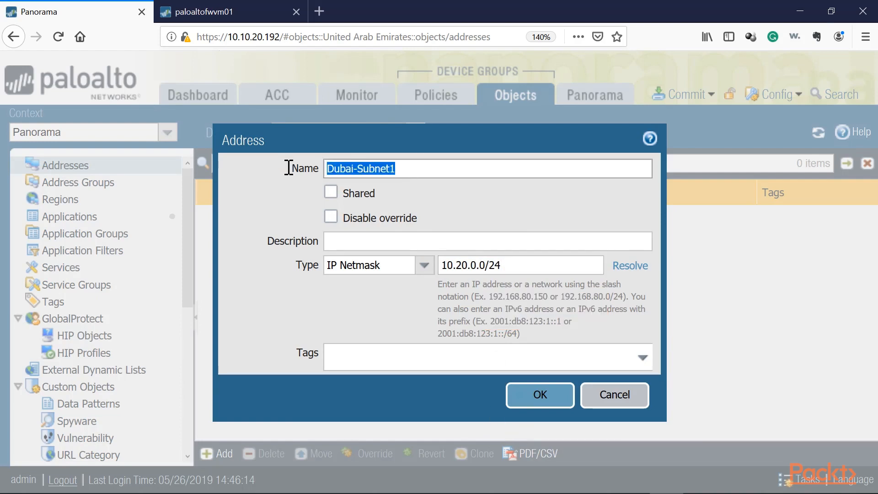
click(537, 400)
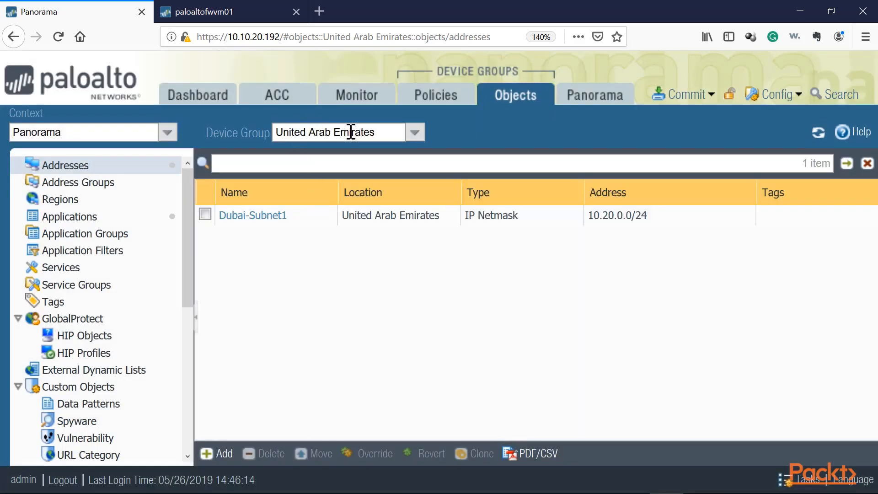
Switch between the DXB-Office1, Dubai and DXB-Office2 device groups to examine which addresses each inherits.
click(415, 133)
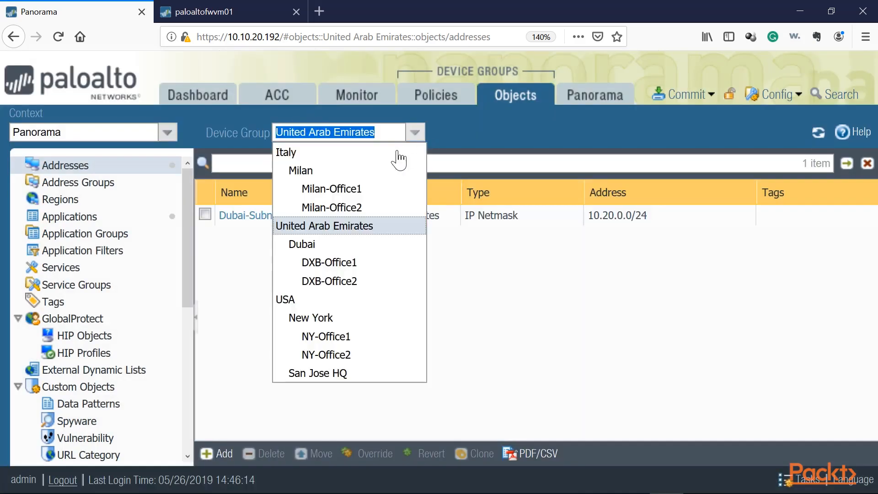
click(333, 263)
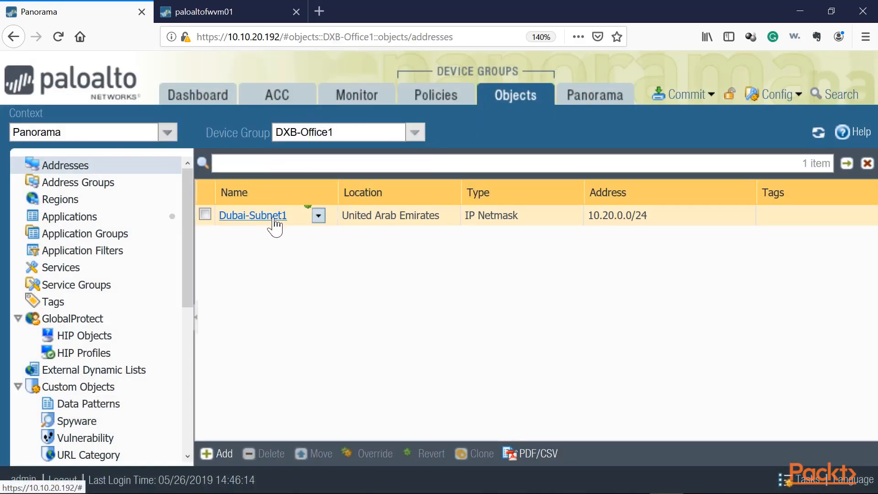
click(414, 132)
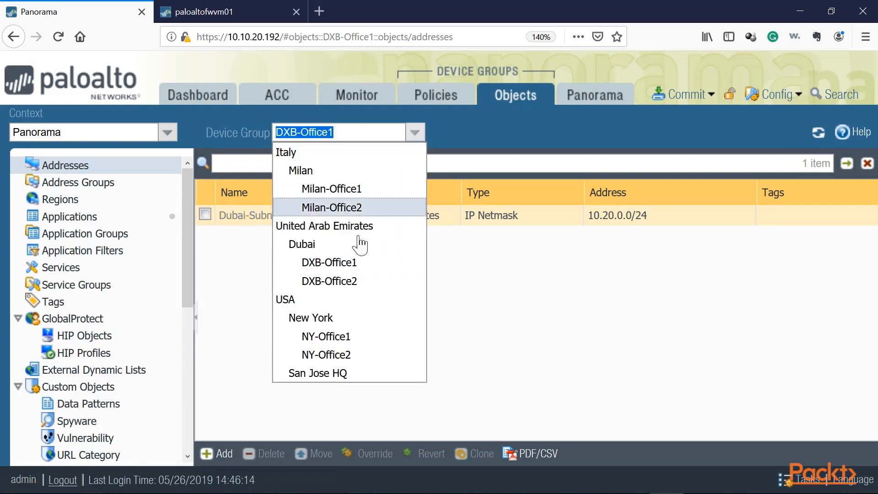
click(327, 246)
click(415, 133)
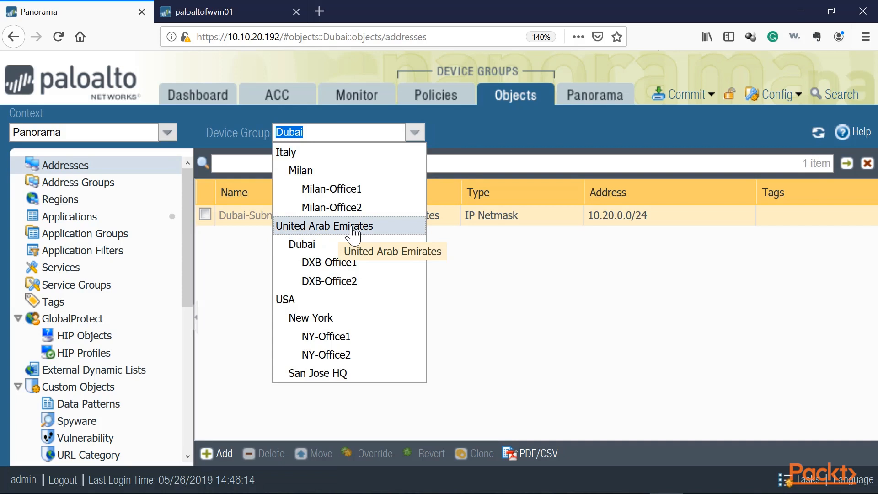
click(338, 281)
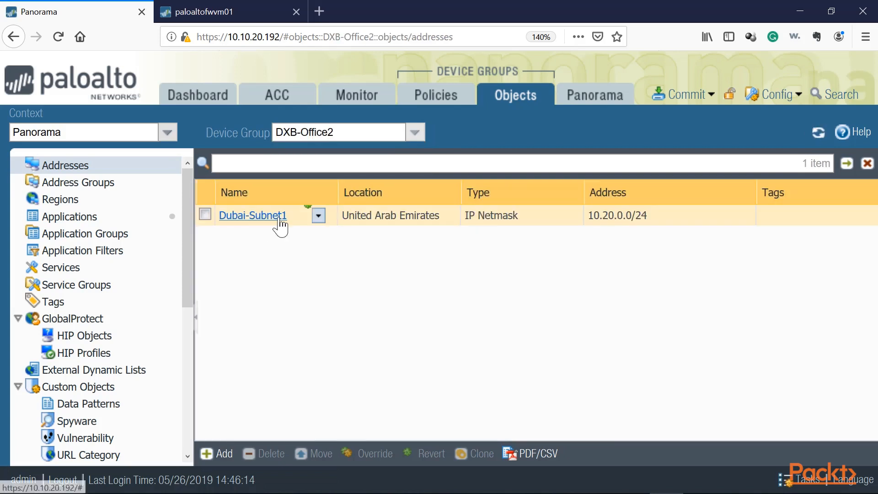
click(414, 132)
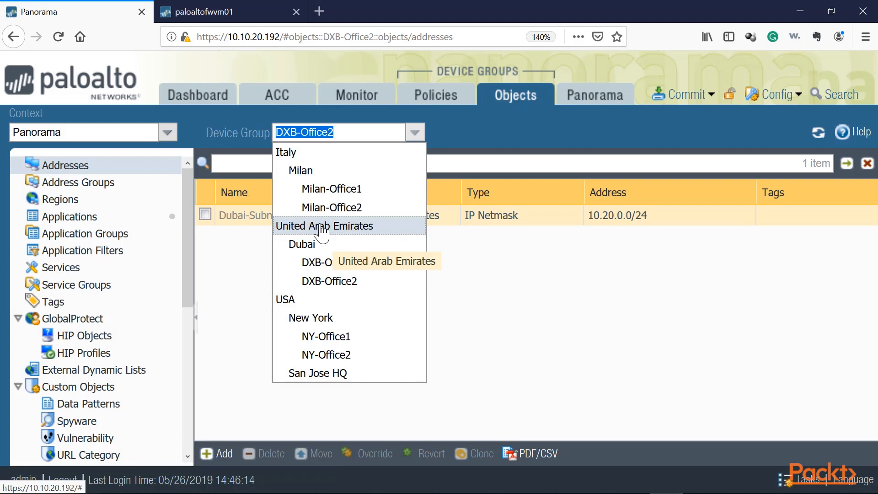
click(329, 281)
click(293, 264)
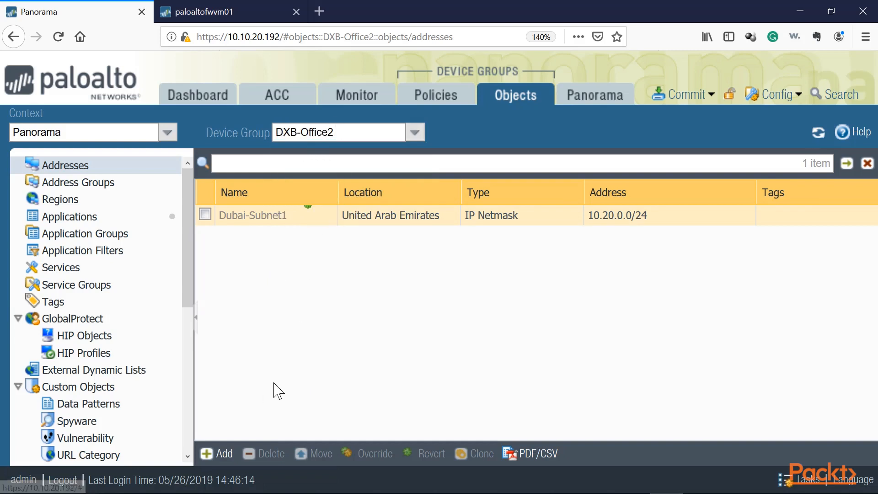
click(348, 133)
click(328, 131)
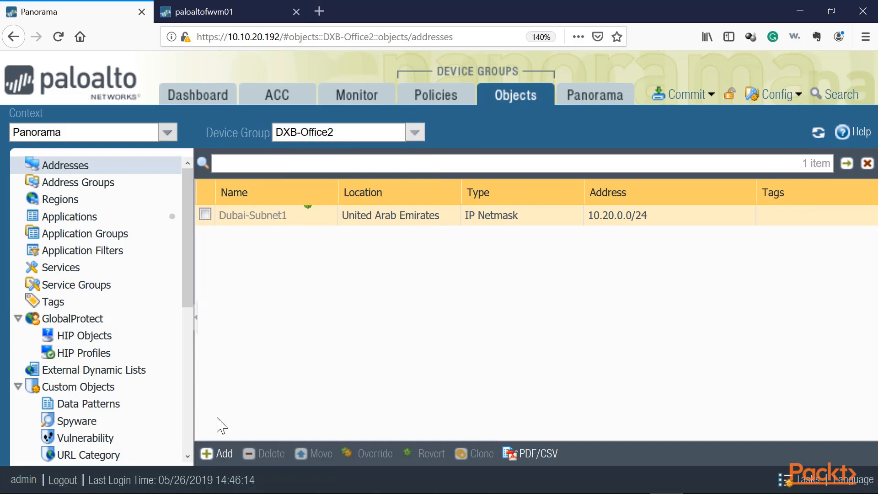
In DXB-Office2, add address Dubai-Subnet-Office2 as IP netmask 10.30.0.0/24.
click(206, 452)
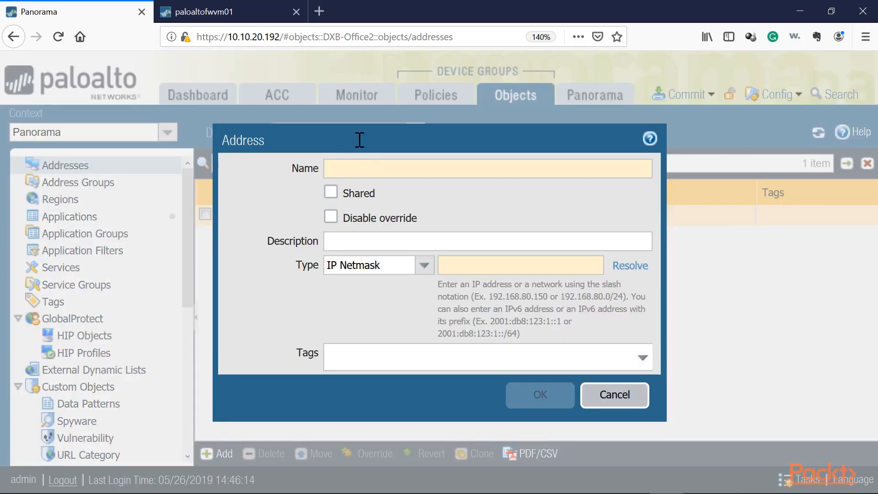
drag(360, 140, 390, 153)
click(401, 182)
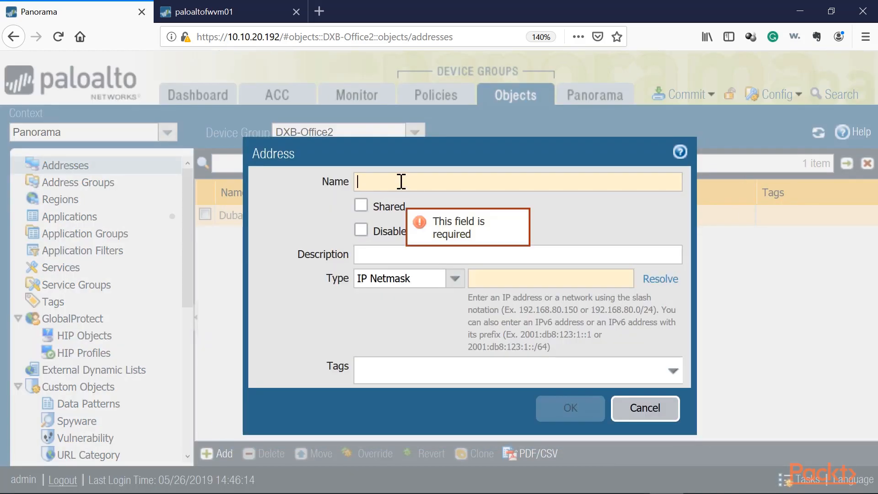
text(Dubai-Subnet-Office)
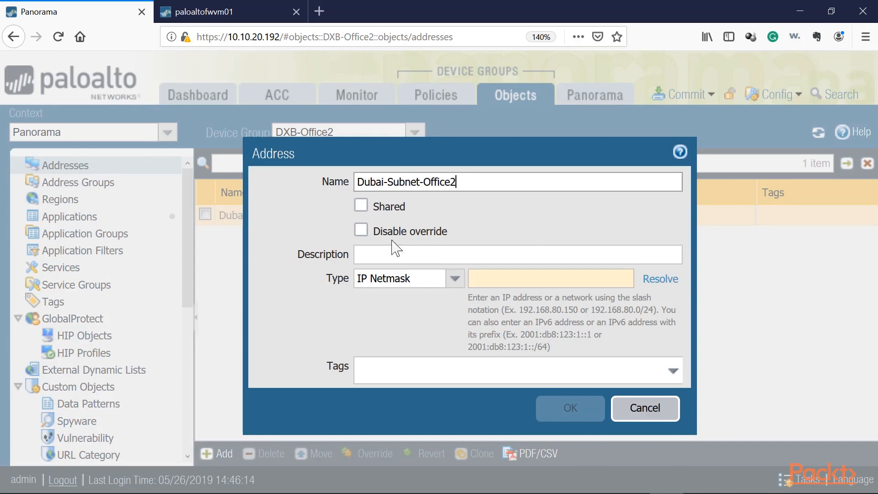
click(496, 281)
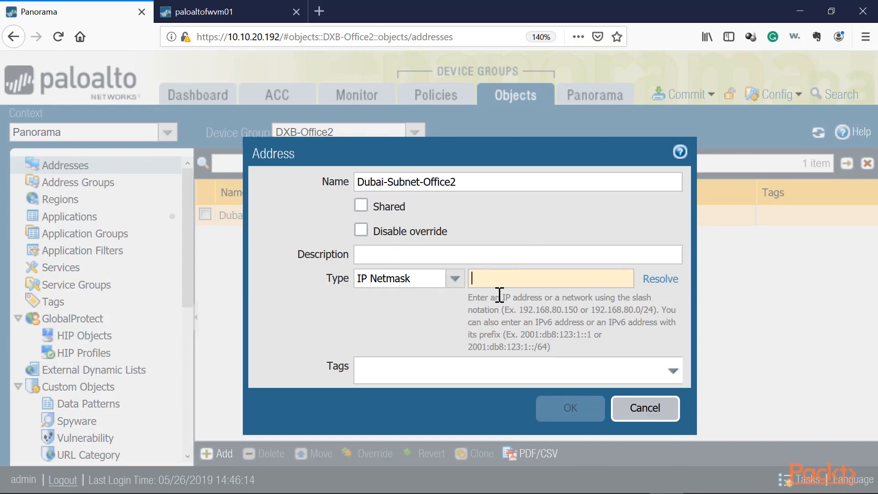
text(10.30)
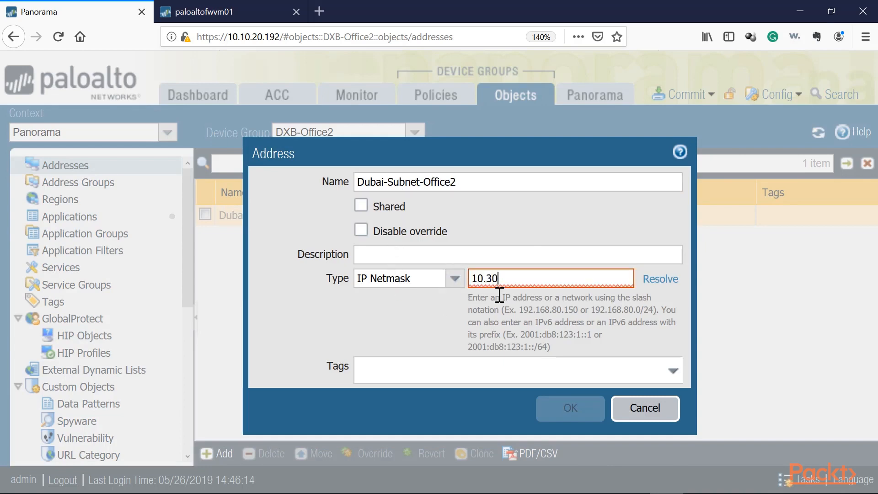
text(.0.0/24)
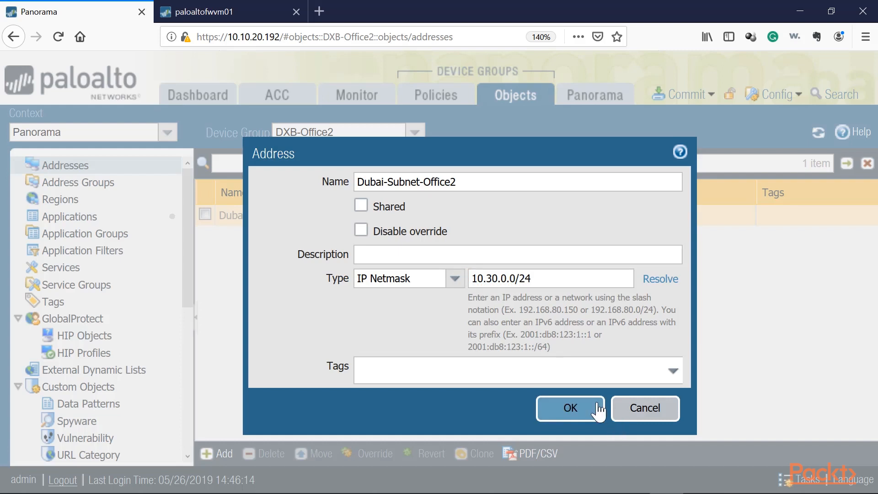
click(571, 408)
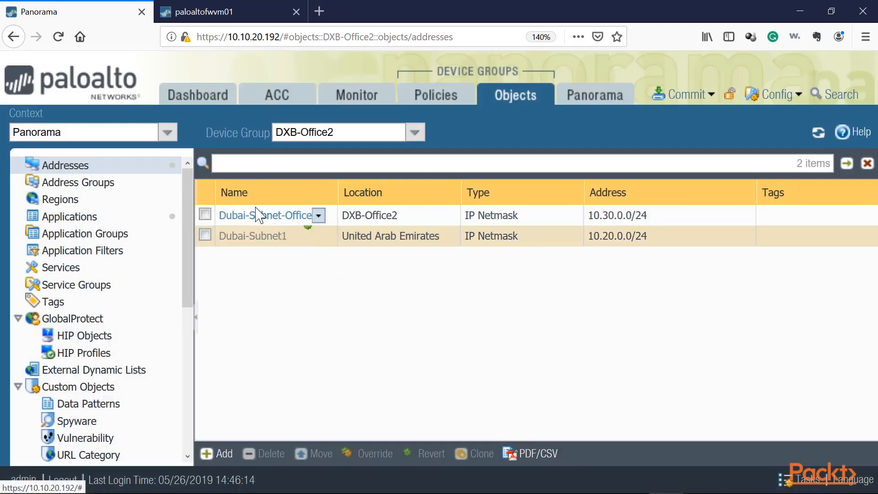
Compare the address lists of the DXB-Office1 and DXB-Office2 device groups.
click(402, 216)
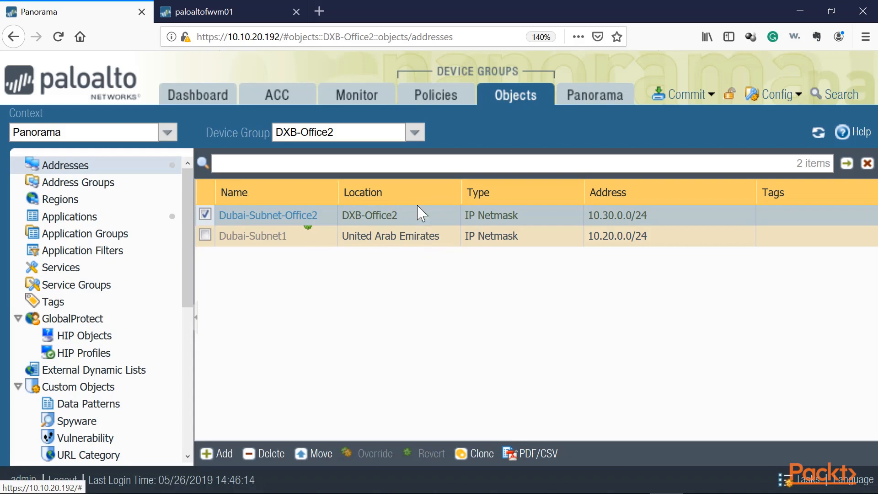
click(414, 133)
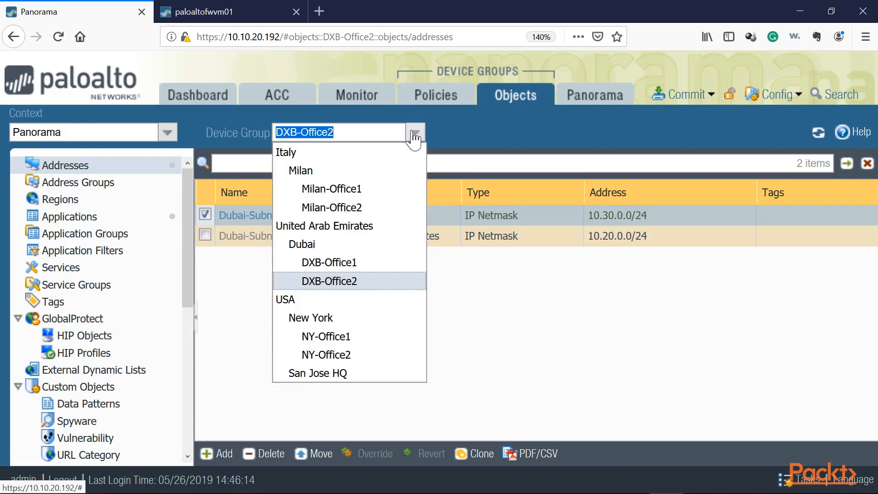
click(325, 263)
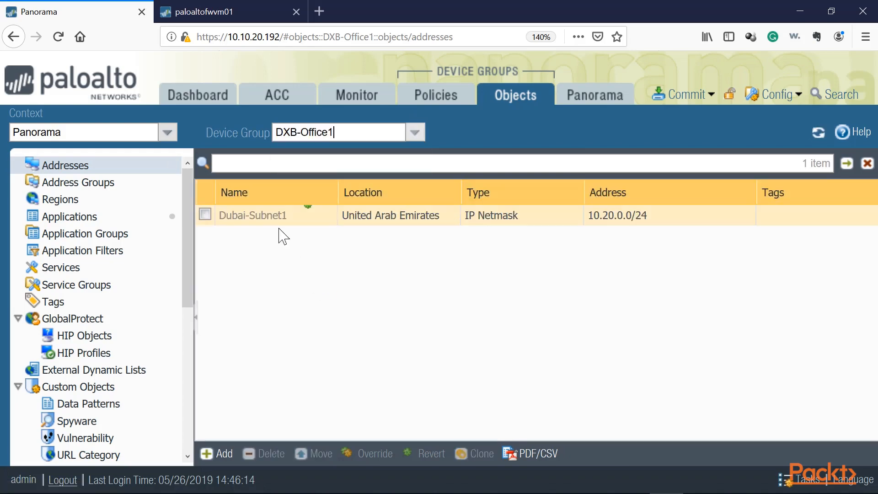
click(415, 132)
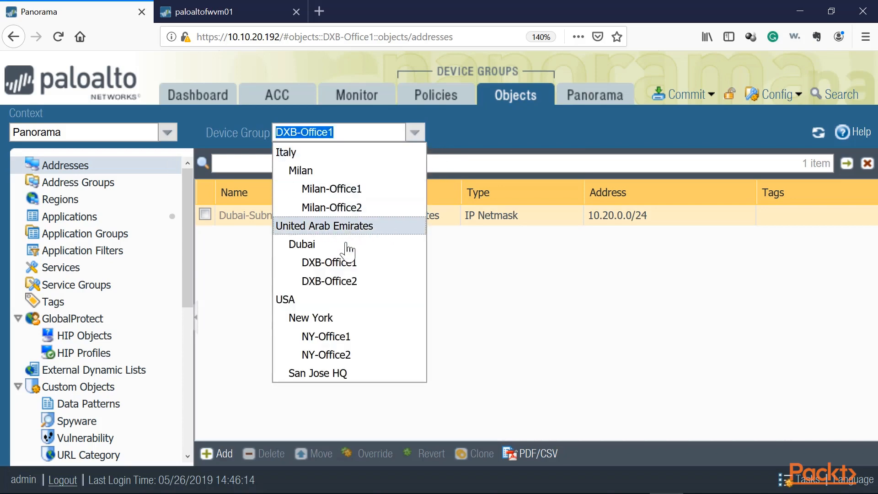
click(342, 282)
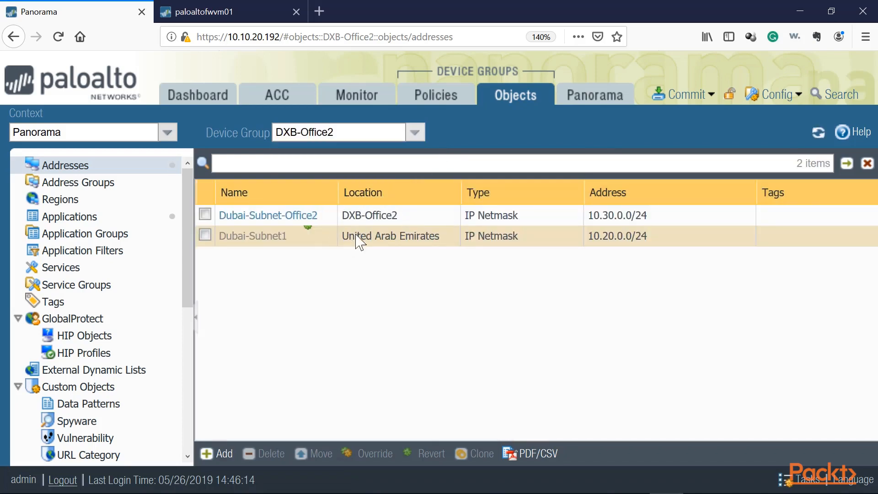
click(415, 133)
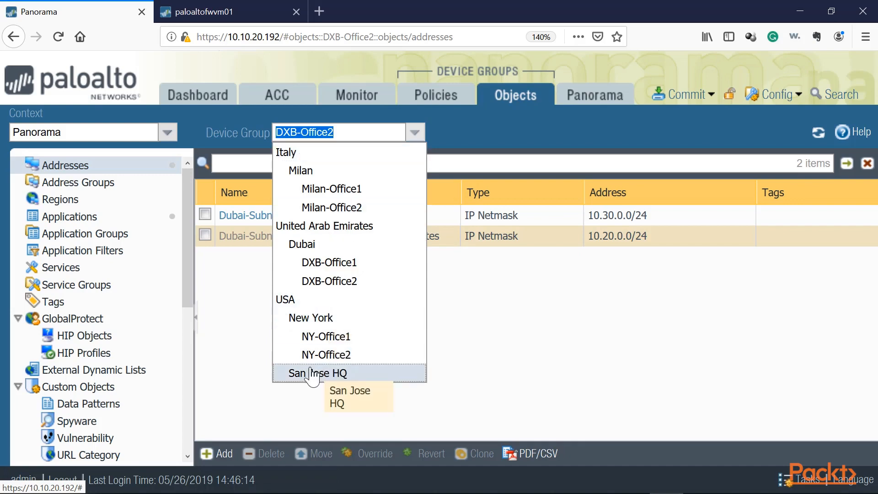
click(233, 295)
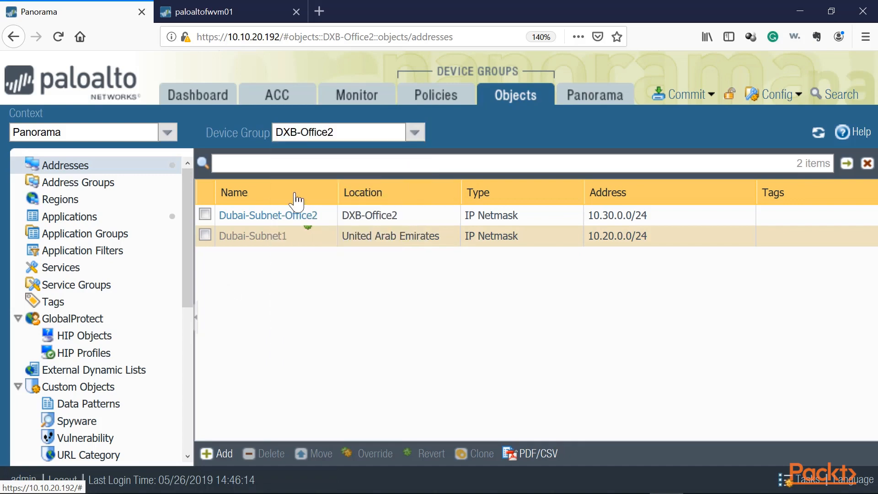
In the Shared context's Security post rules, start a new rule named Global-Internet-Policy.
click(440, 96)
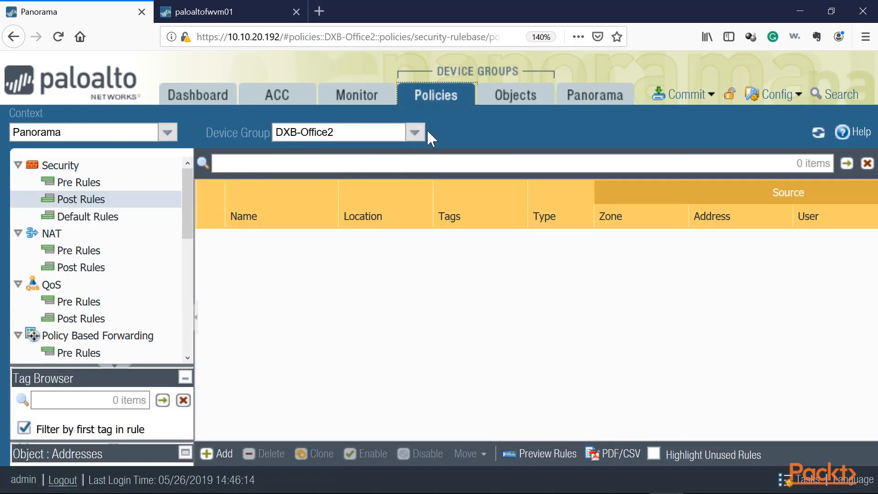
click(419, 133)
click(315, 157)
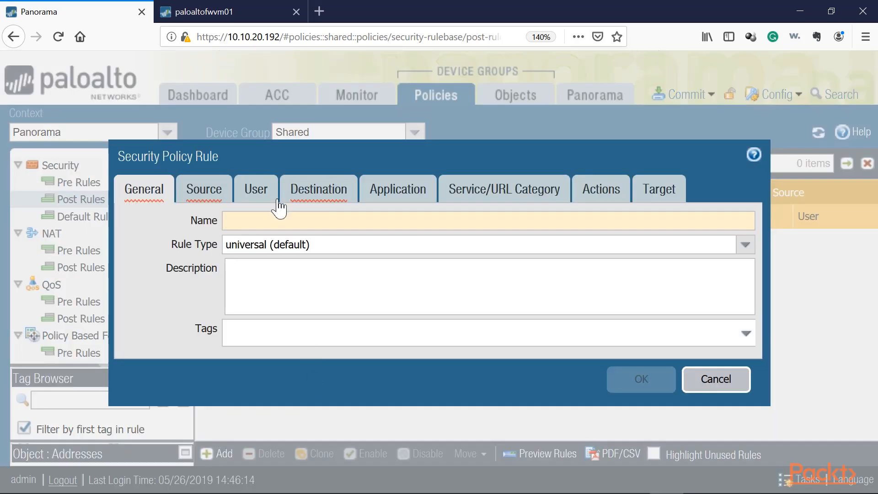
text(ol)
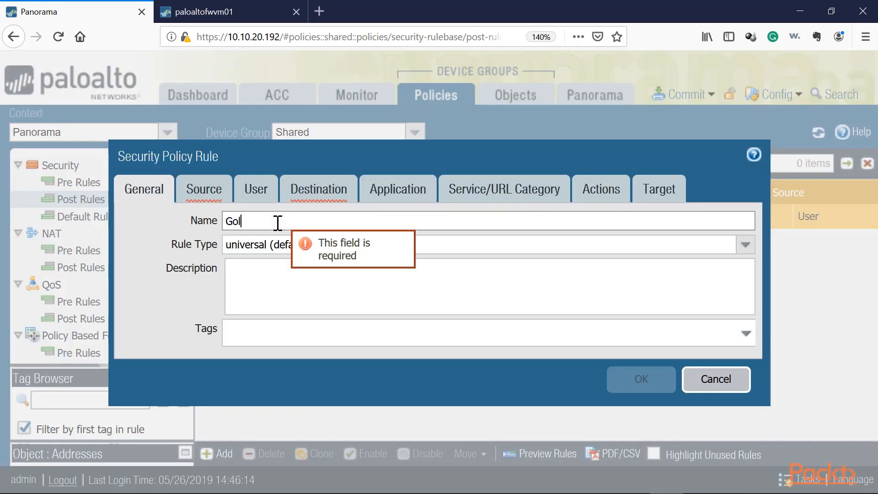
text(bal-Interna)
key(BackSpace)
text(et-Policy)
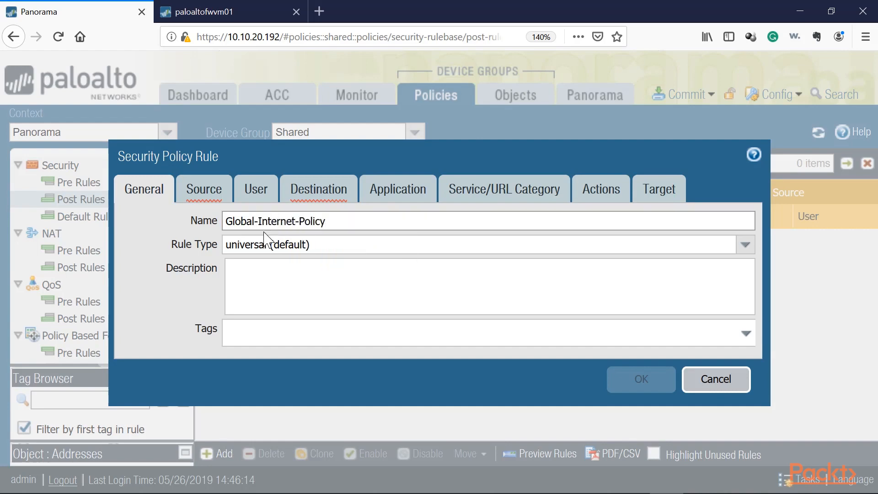
Set the rule's source zone and destination zone to any.
click(196, 200)
click(151, 397)
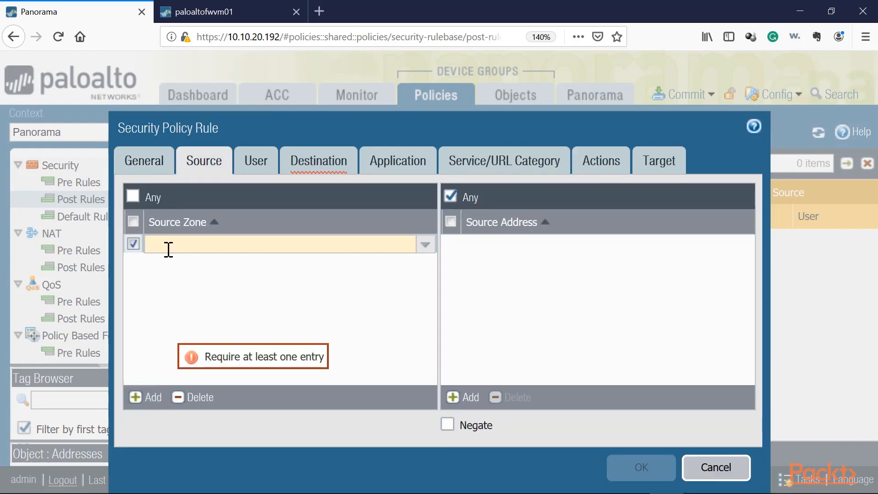
click(133, 196)
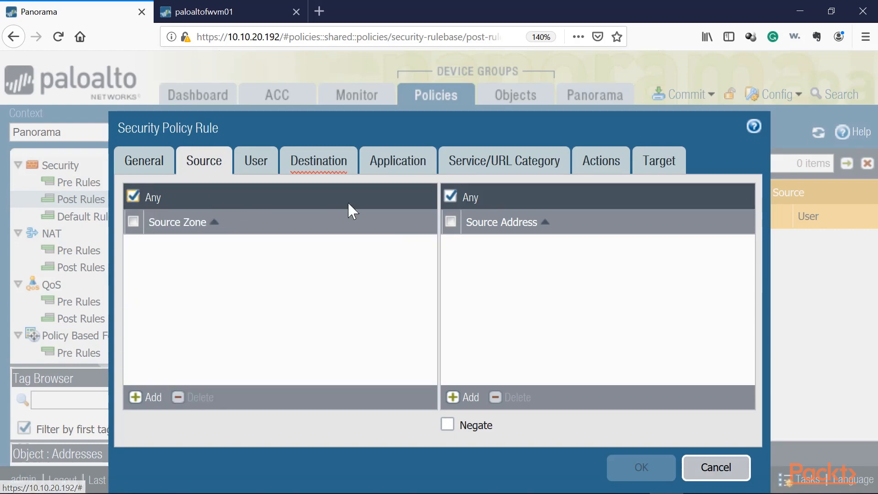
click(318, 173)
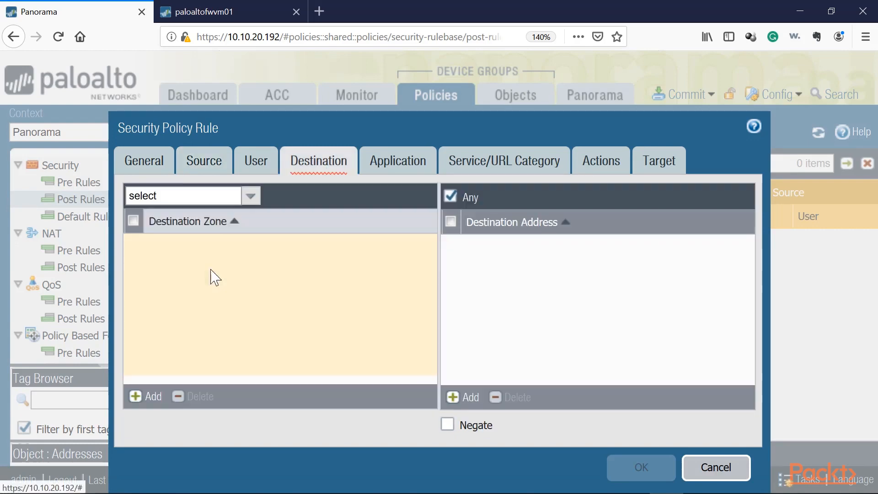
click(250, 195)
click(151, 232)
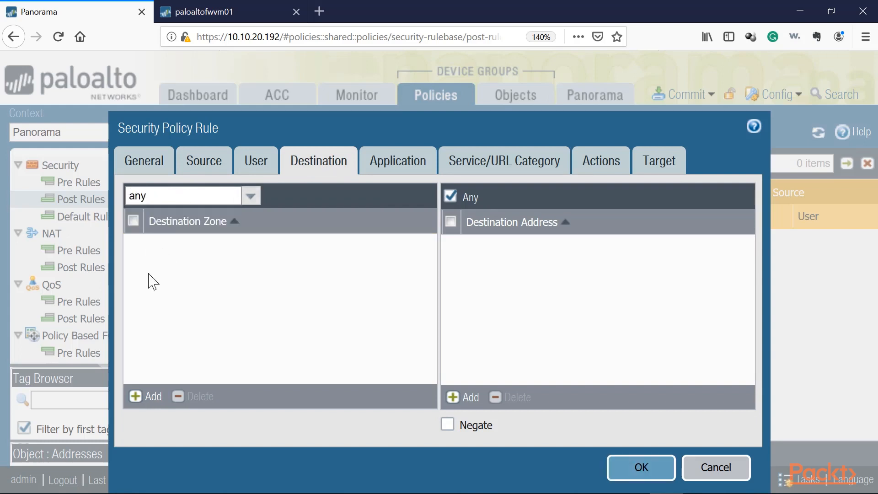
Review the rule's source, destination and application settings.
click(220, 160)
click(316, 174)
click(221, 164)
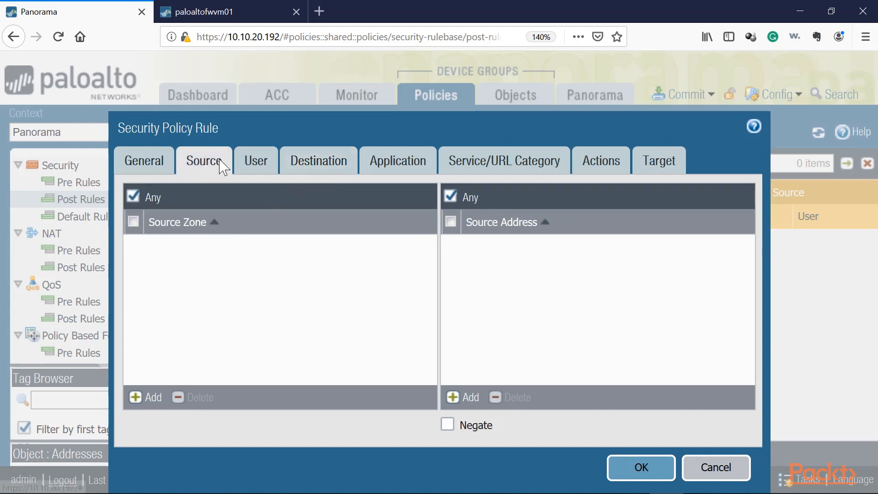
click(316, 162)
click(421, 169)
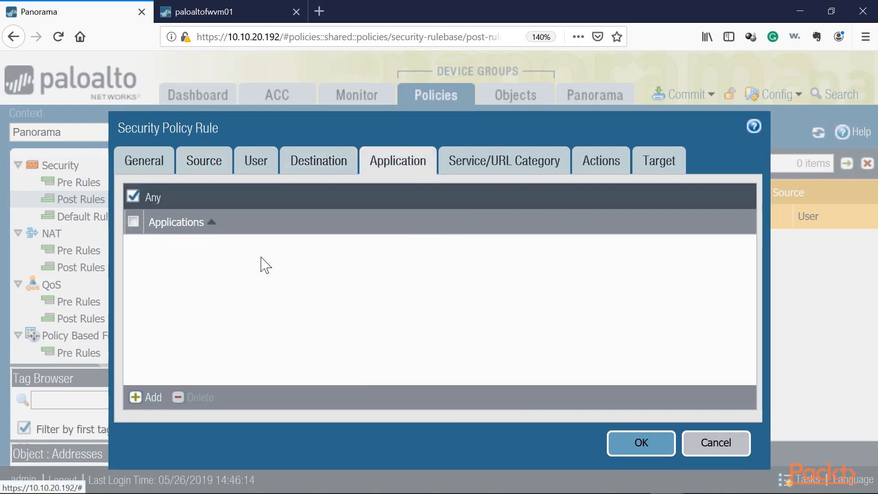
Create a new TCP service named TCP-445 with destination port 445 and add it as the rule's service.
click(494, 163)
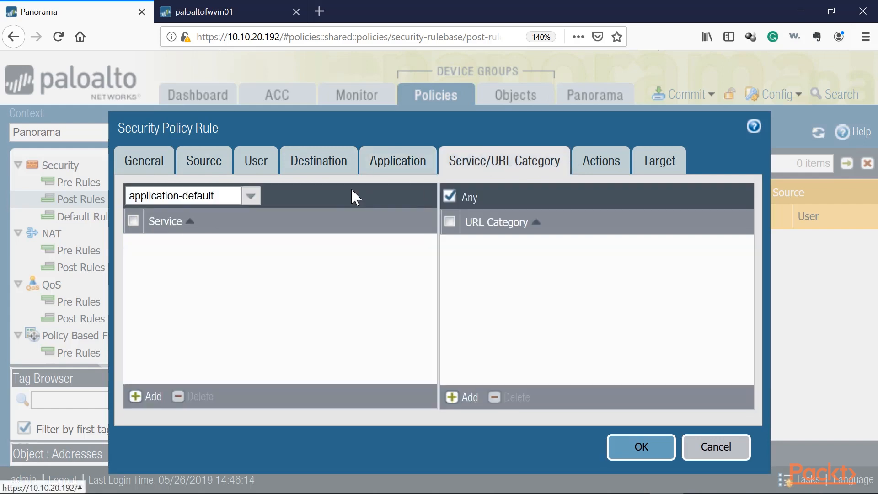
click(251, 196)
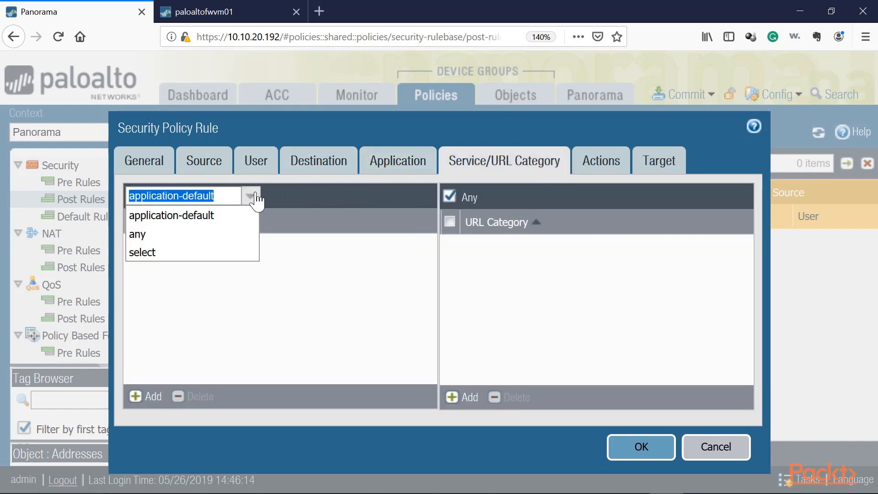
click(142, 252)
text(445)
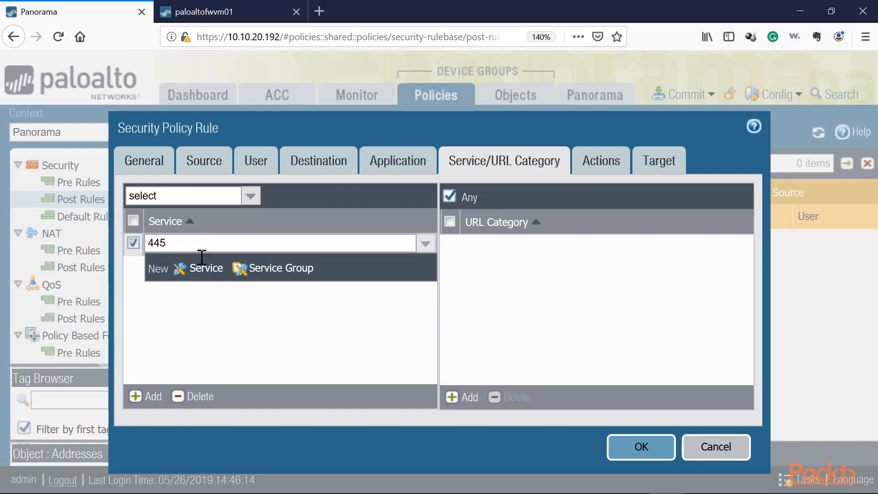
click(206, 268)
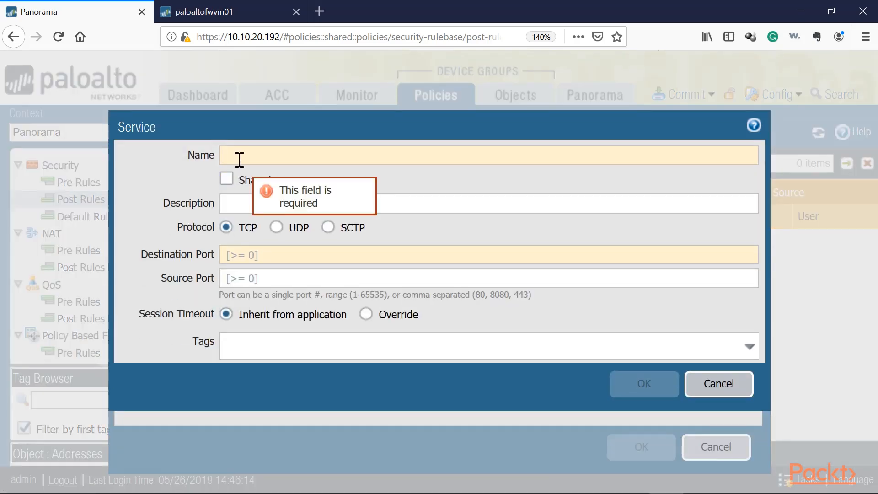
text(TCP)
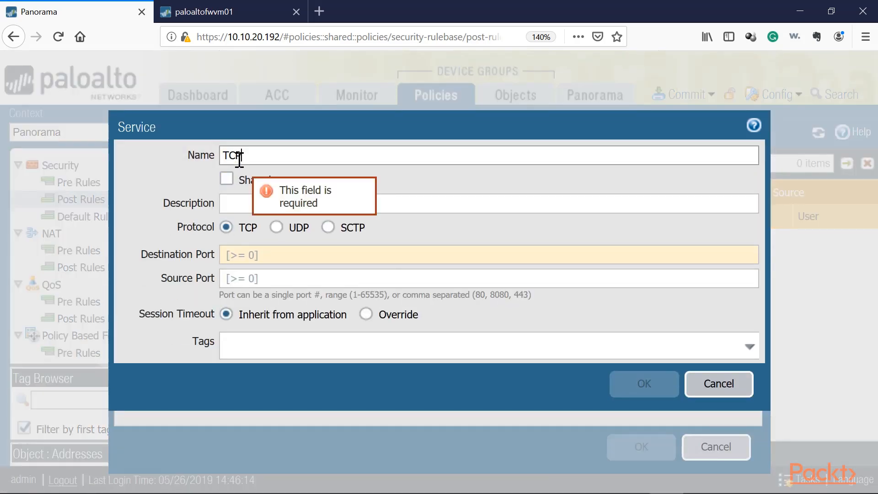
text(-)
text(445)
click(236, 255)
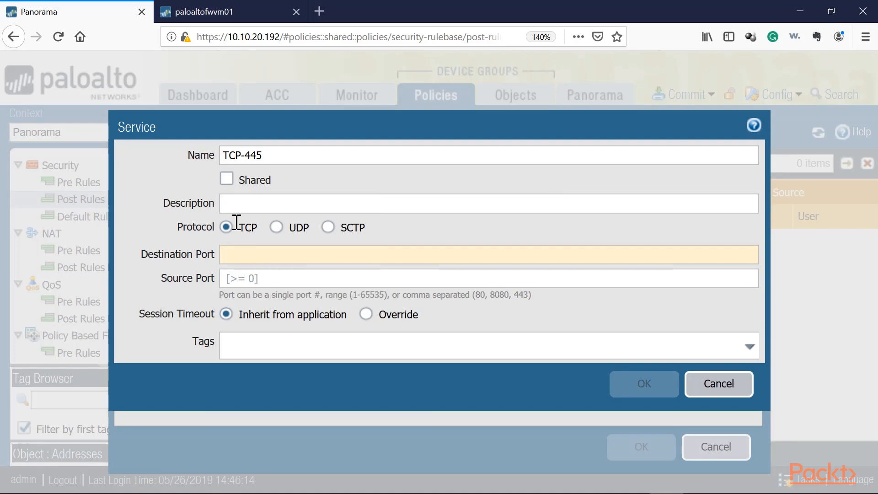
text(445)
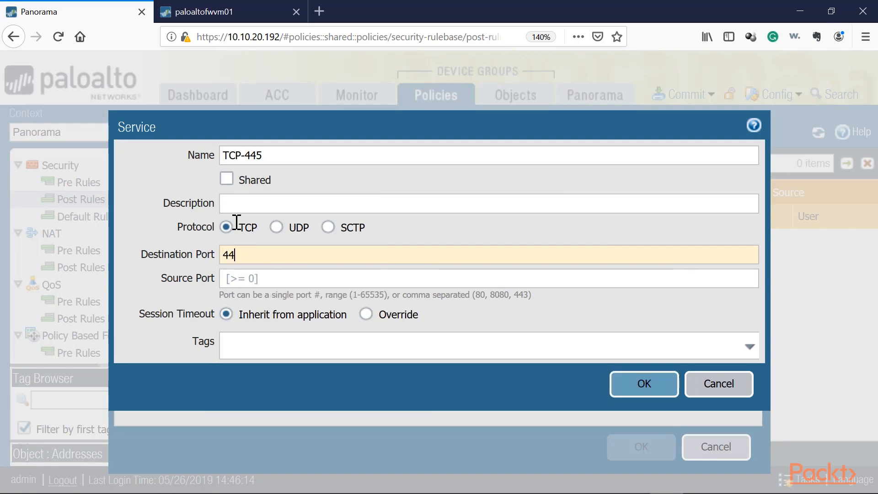
click(625, 396)
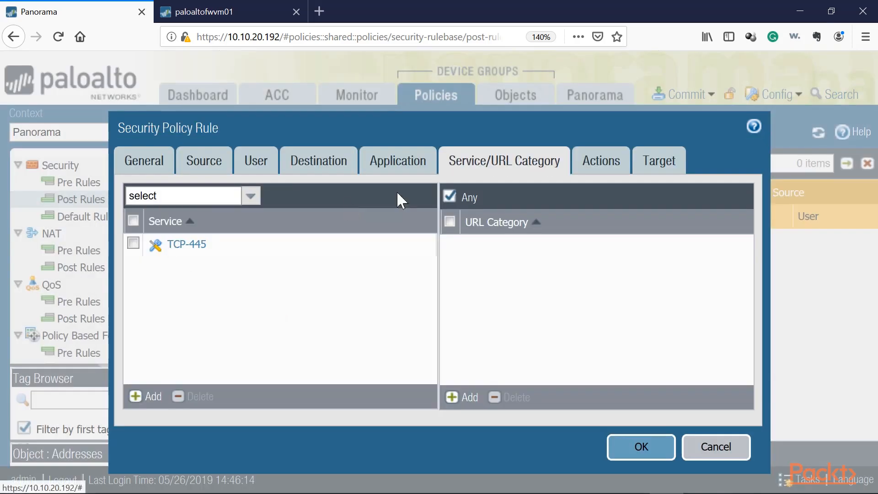
Set the rule's action to Deny and save the rule with its target left as all devices.
click(613, 162)
click(417, 213)
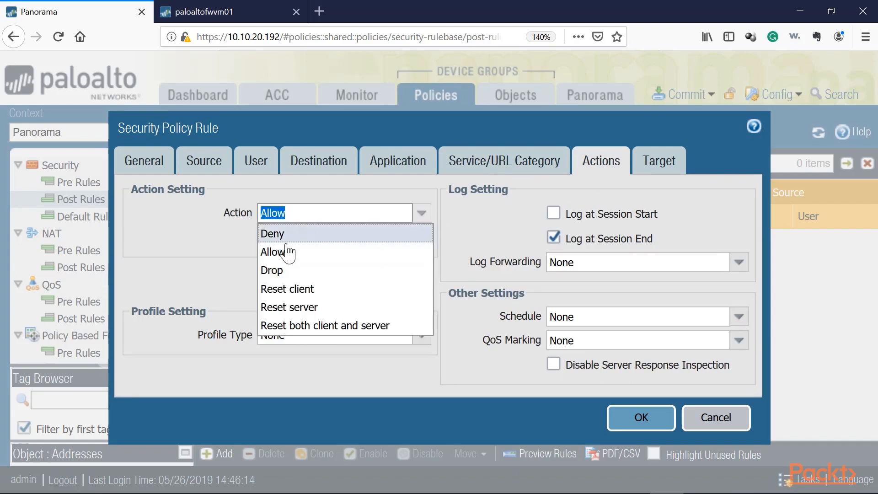
click(285, 236)
click(658, 161)
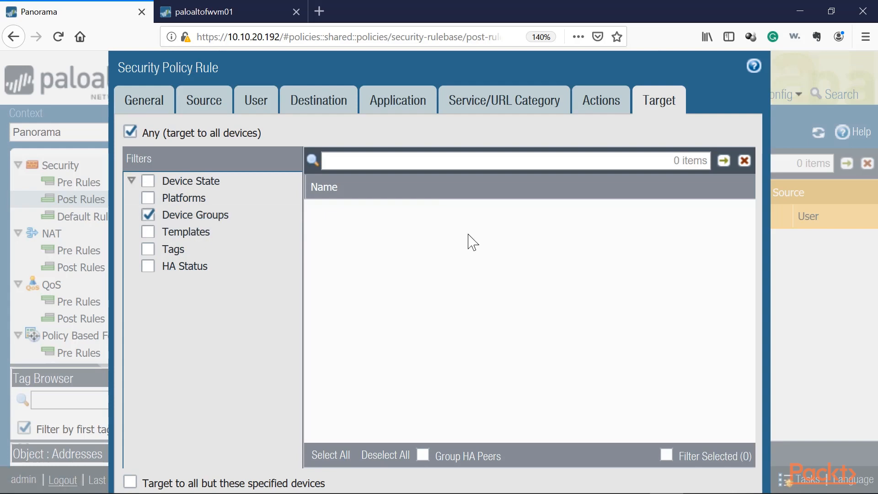
key(ctrl+minus)
key(ctrl+minus)
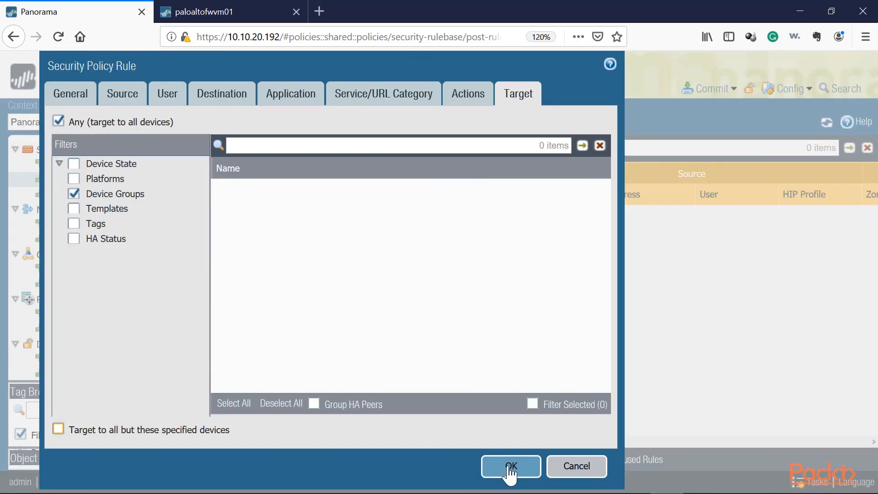
click(511, 465)
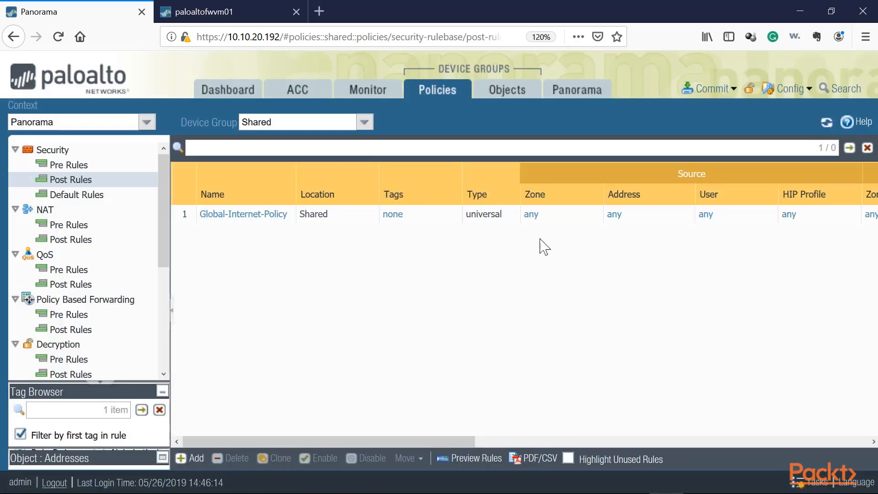
click(348, 120)
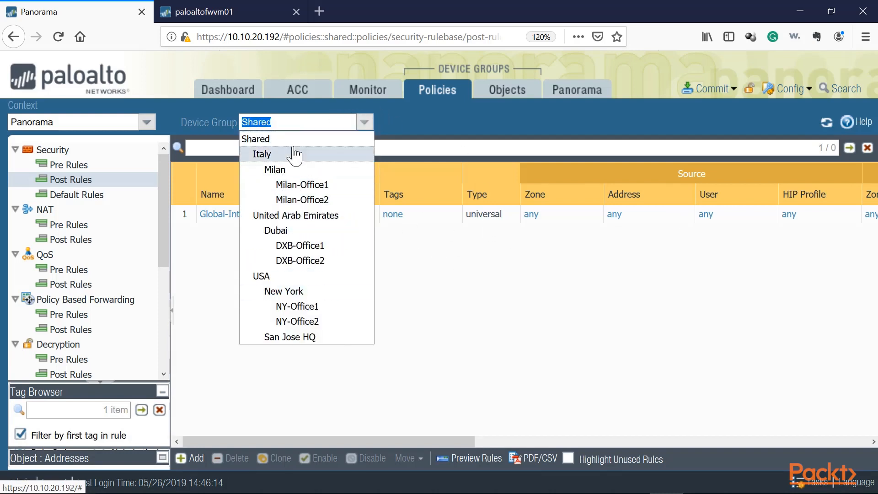
click(221, 294)
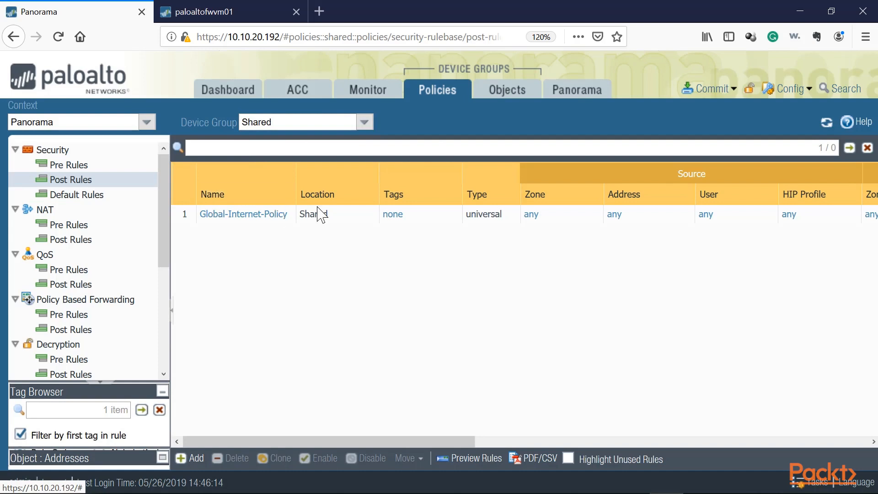
click(368, 124)
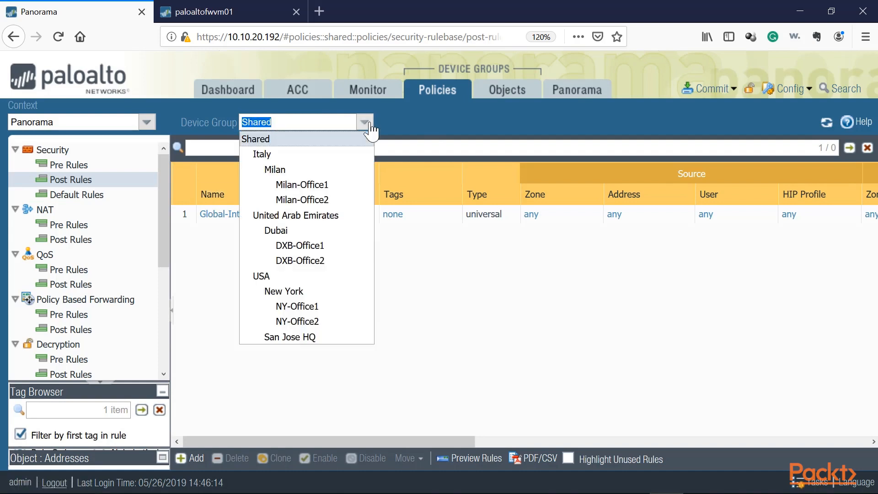
click(371, 127)
Commit all changes to Panorama.
click(713, 90)
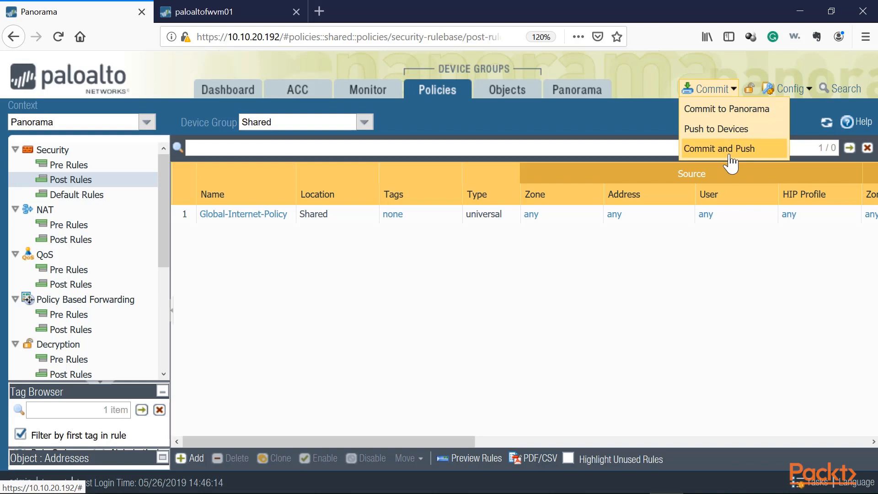
click(730, 110)
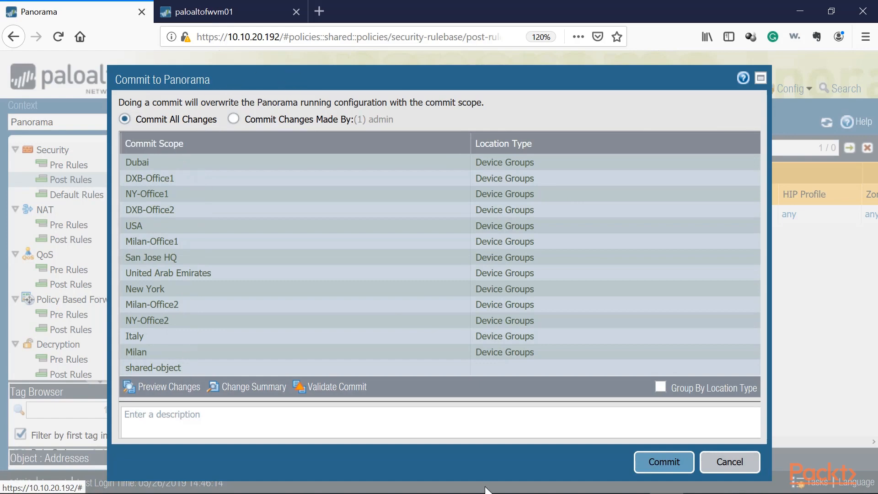
click(650, 462)
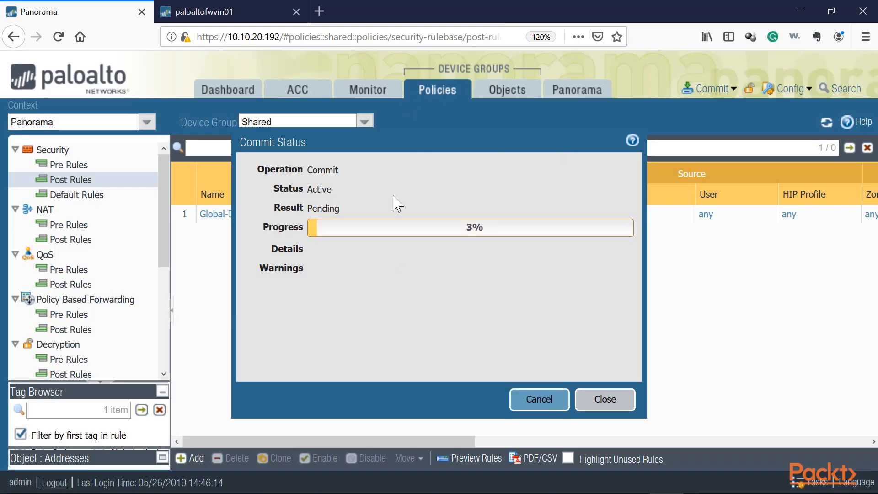
click(608, 400)
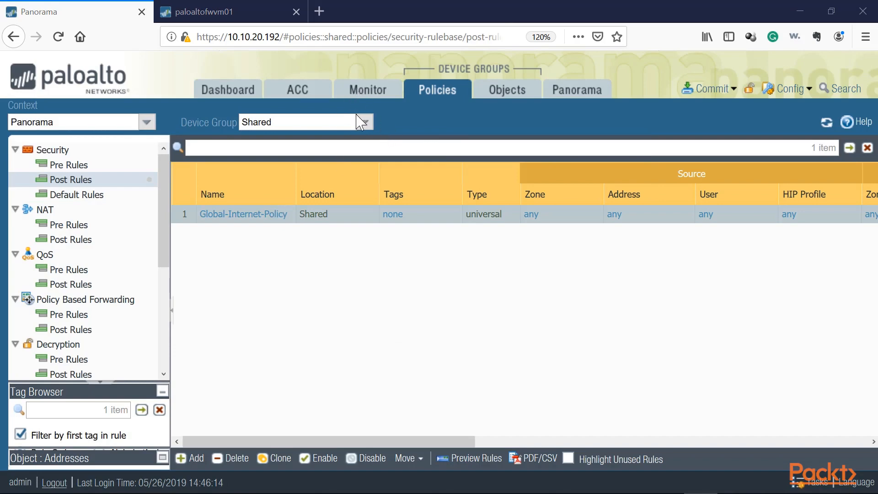
Switch between the Shared, Italy and NY-Office2 device group contexts to check the inherited Global-Internet-Policy post rule.
click(315, 123)
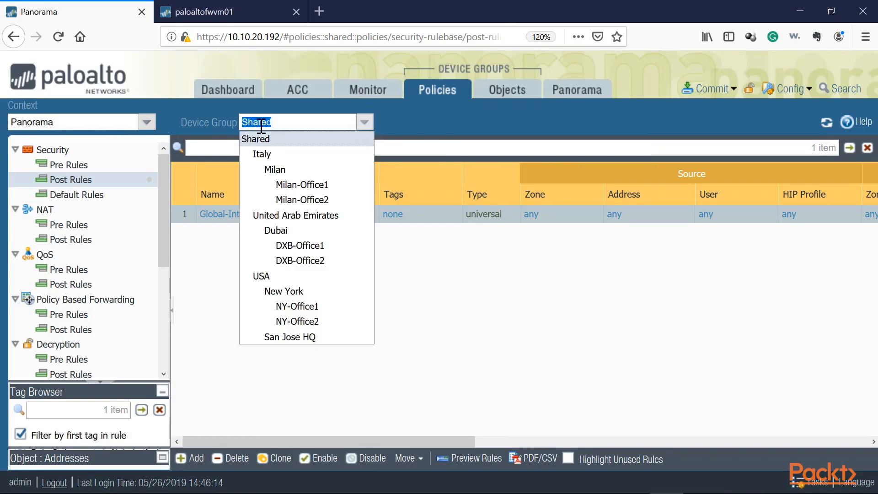
click(262, 147)
click(364, 121)
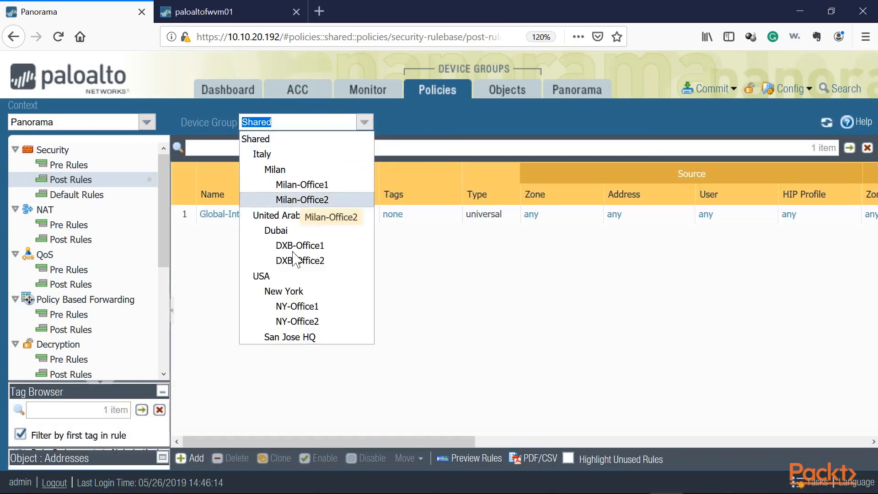
click(270, 391)
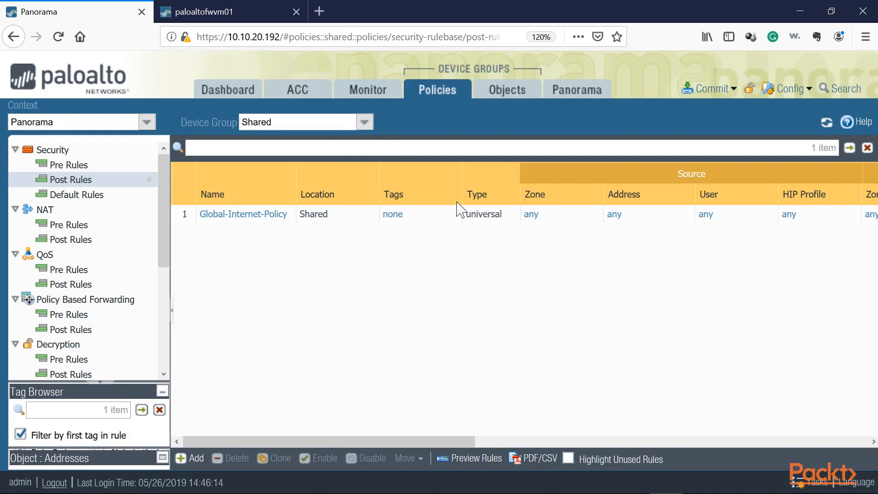
click(364, 122)
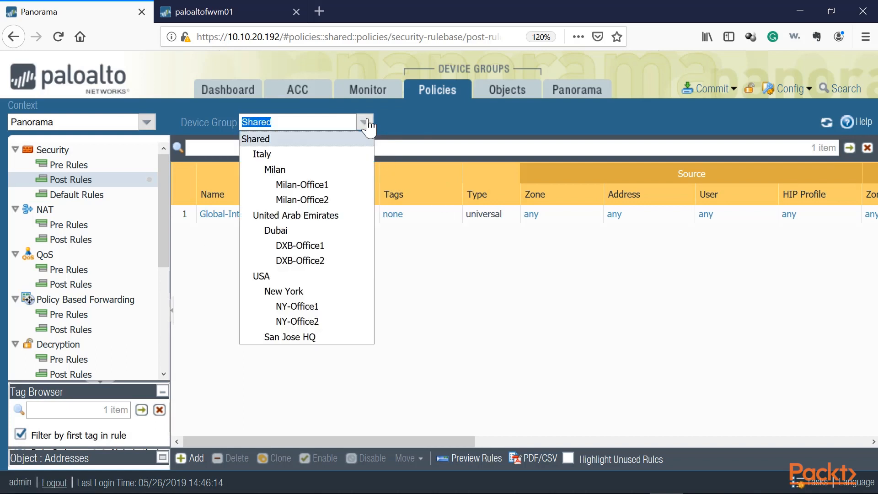
click(281, 155)
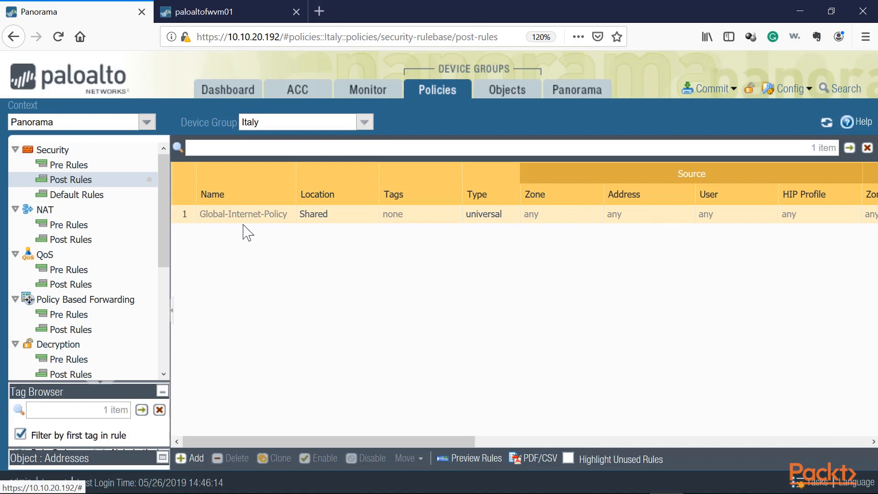
click(364, 122)
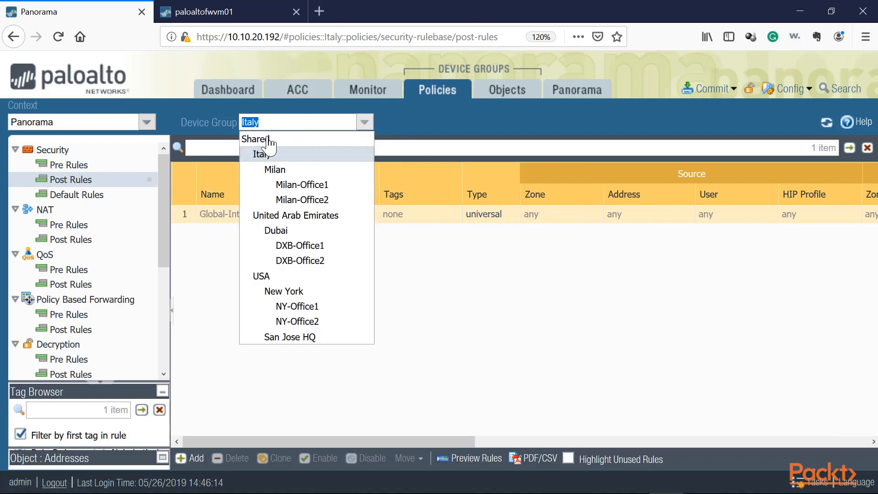
click(270, 144)
click(364, 123)
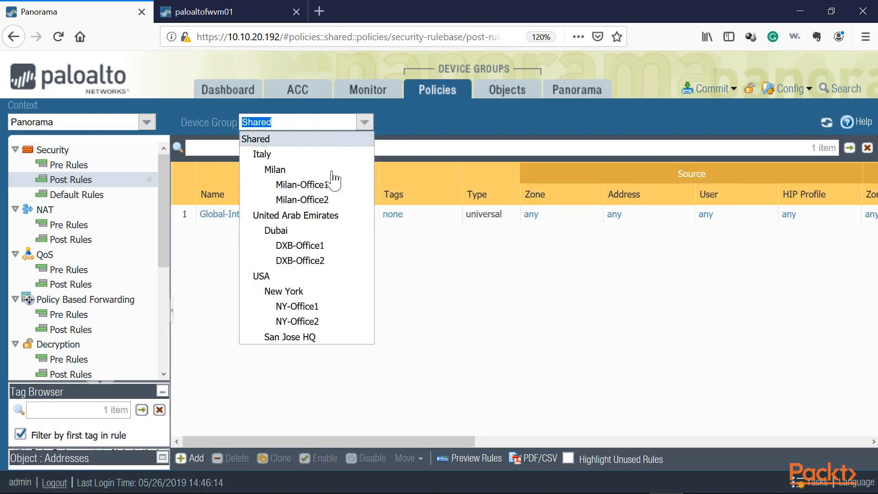
click(302, 321)
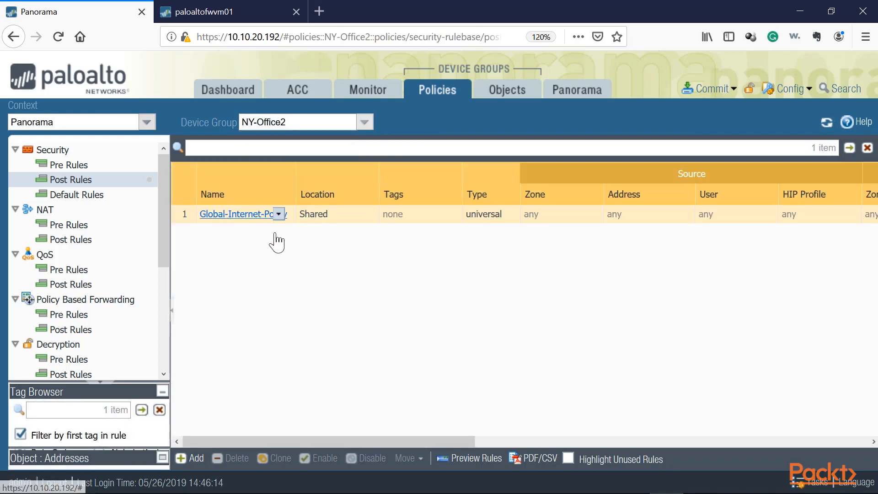
click(363, 121)
click(293, 138)
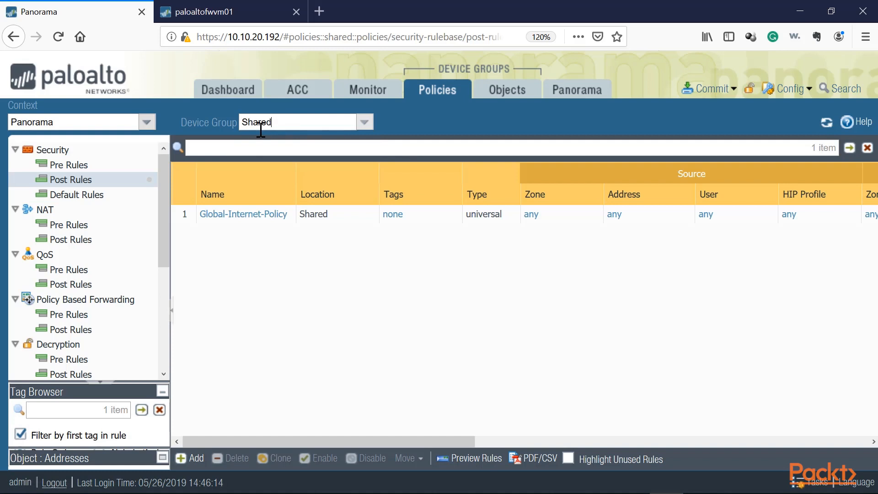
click(372, 123)
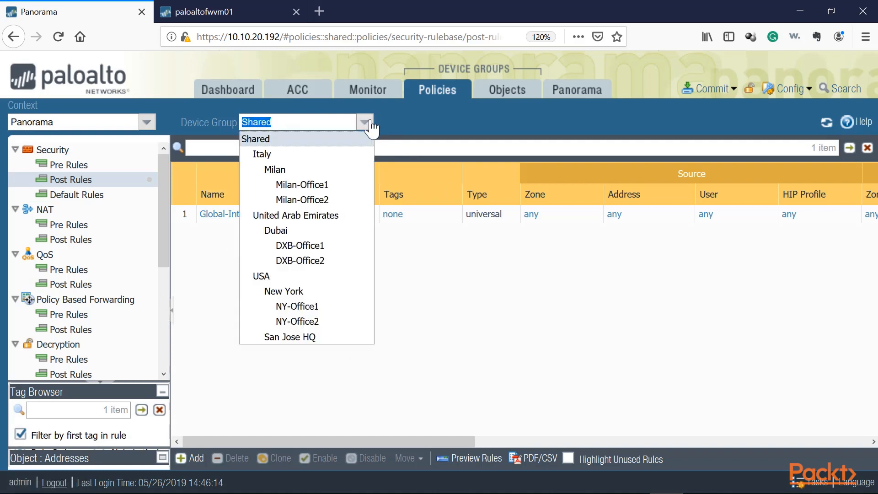
click(311, 322)
In the United Arab Emirates device group, start a new Security post rule named Internet-Dub.
click(364, 122)
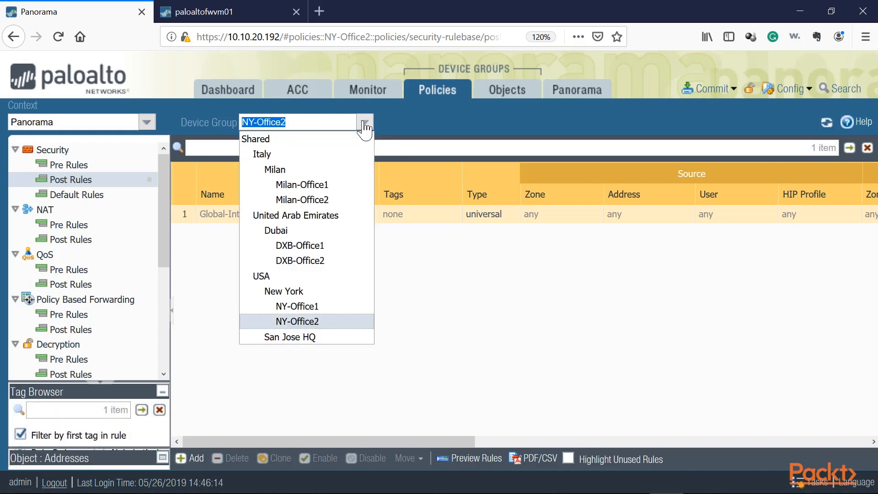
click(276, 217)
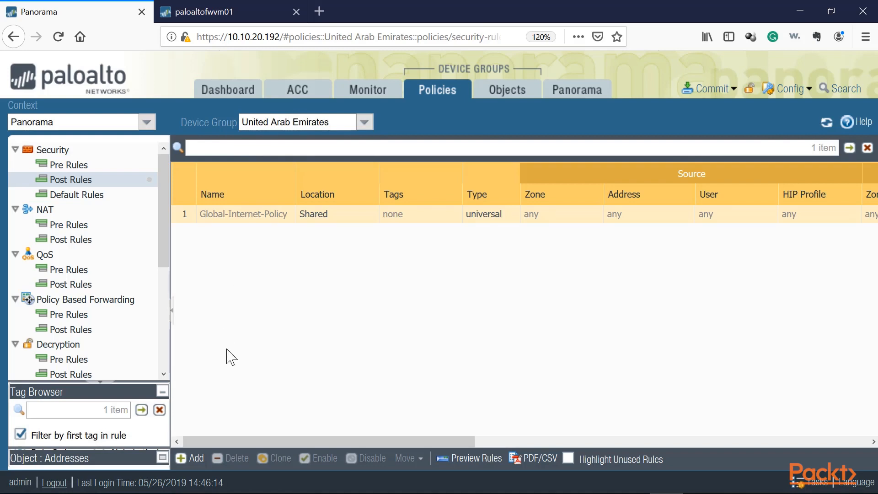
click(197, 458)
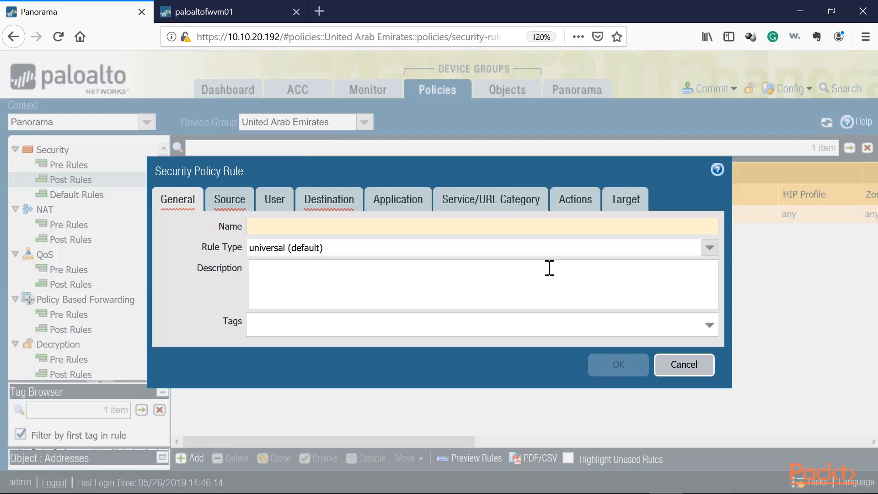
text(Internet-Dub)
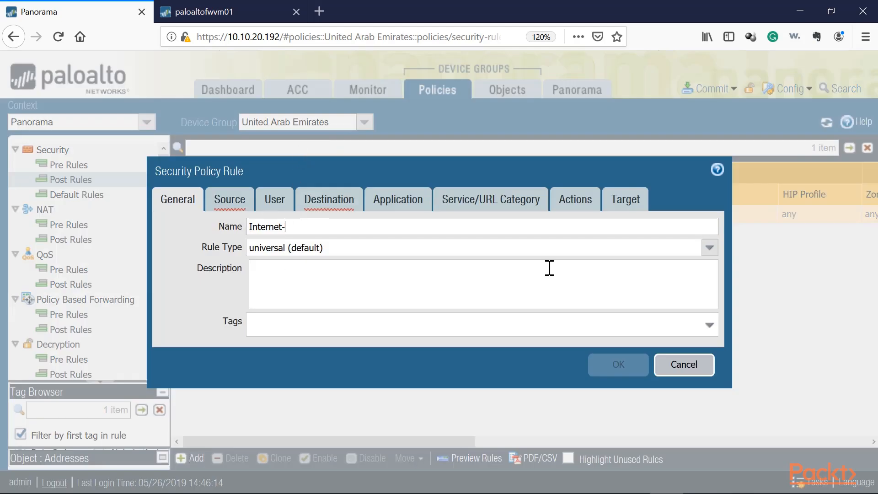
Set the new rule's source zone and destination zone to any.
click(211, 203)
click(179, 406)
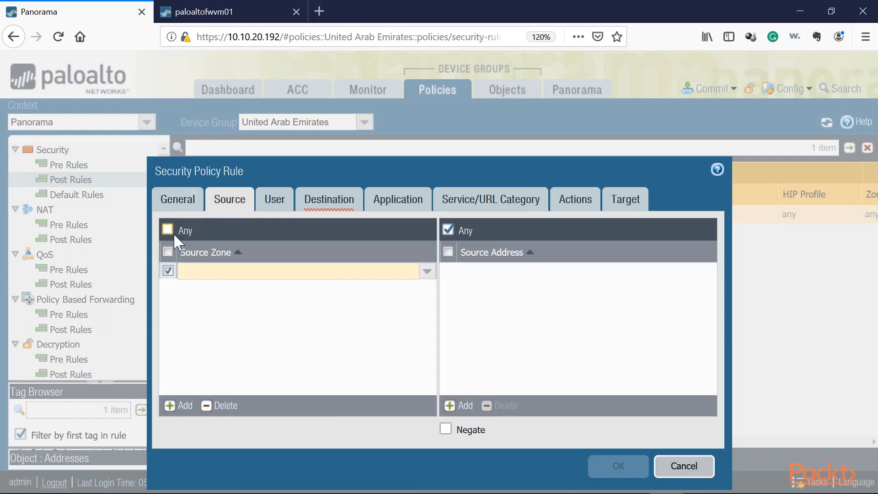
click(170, 230)
click(322, 201)
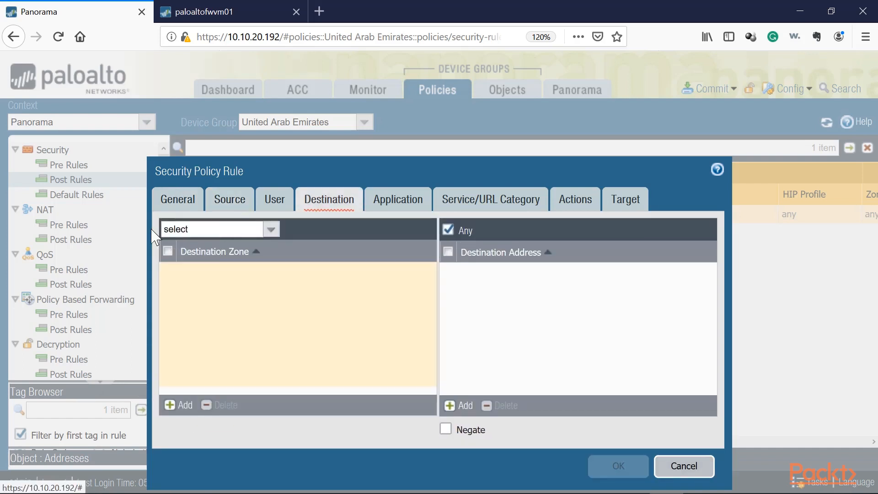
click(168, 251)
click(271, 229)
click(169, 259)
click(393, 202)
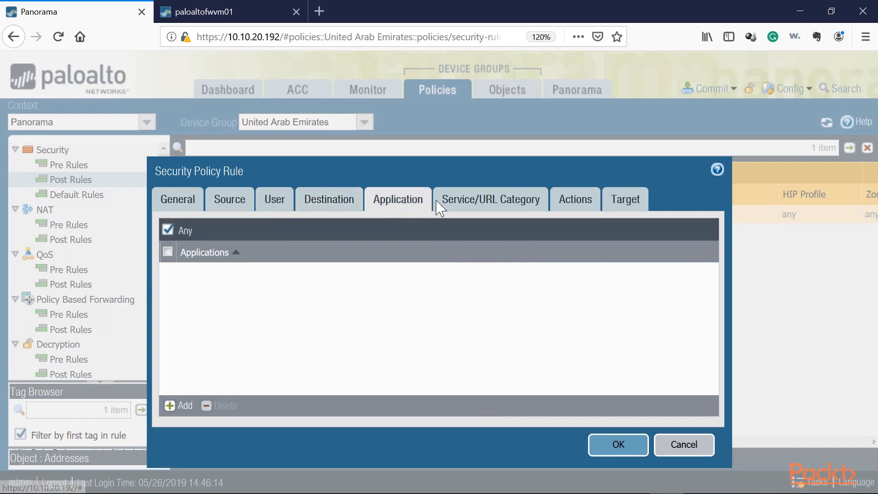
Save the Internet-UAE post rule with default application, service and Allow action settings, then commit all changes to Panorama.
click(471, 201)
click(571, 201)
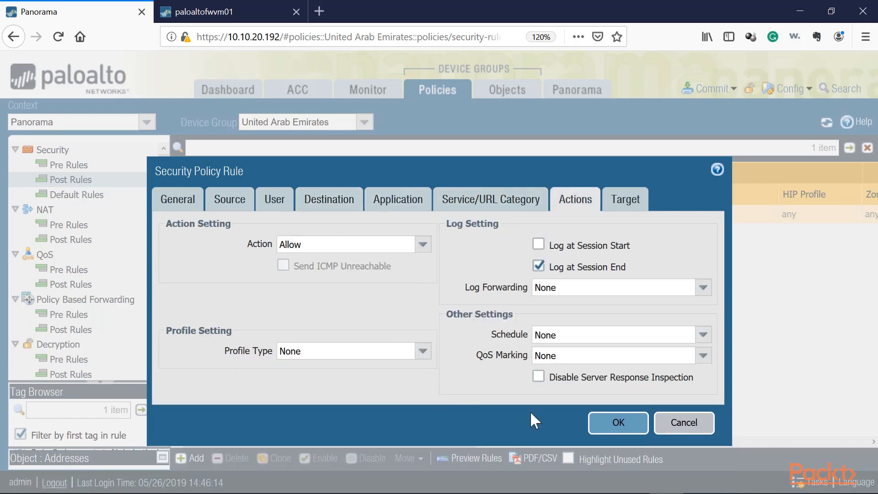
click(613, 421)
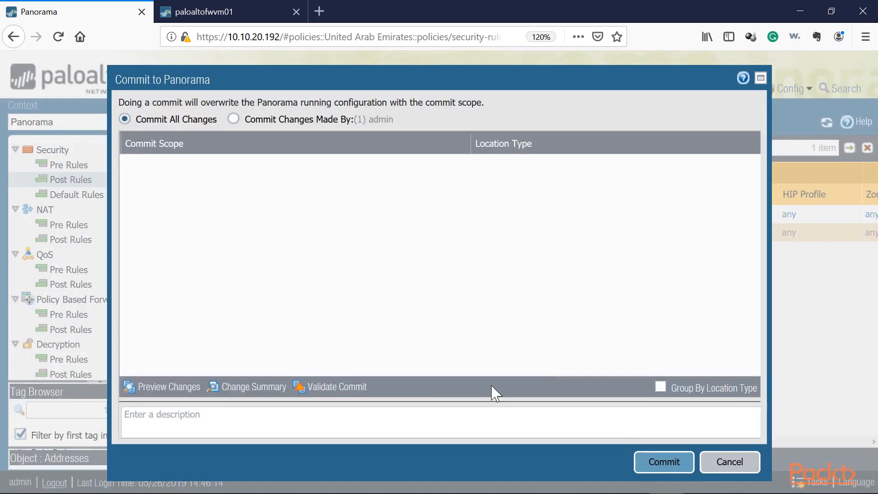
click(648, 460)
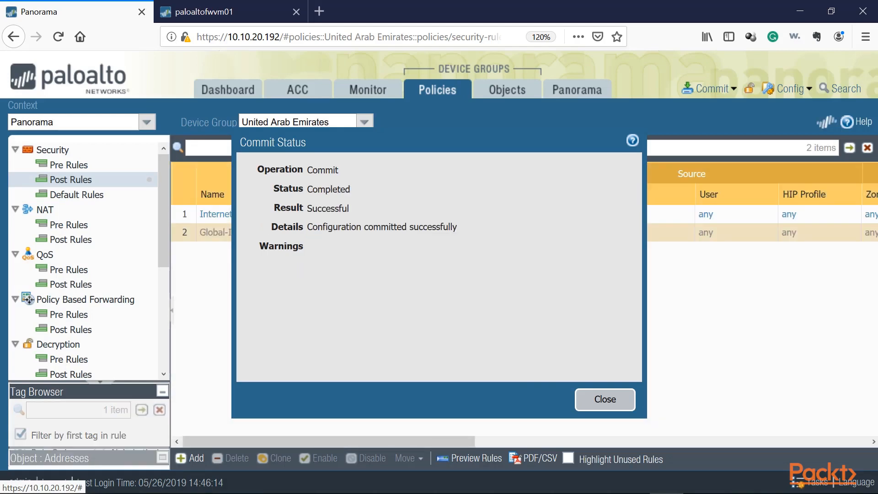
click(599, 401)
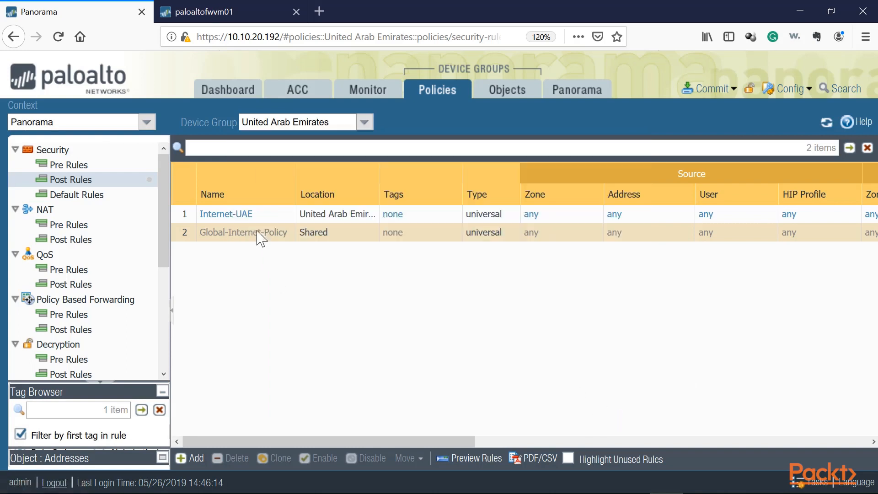
Switch the policies device group context between Italy, USA and United Arab Emirates to compare their post rules.
click(364, 122)
click(275, 155)
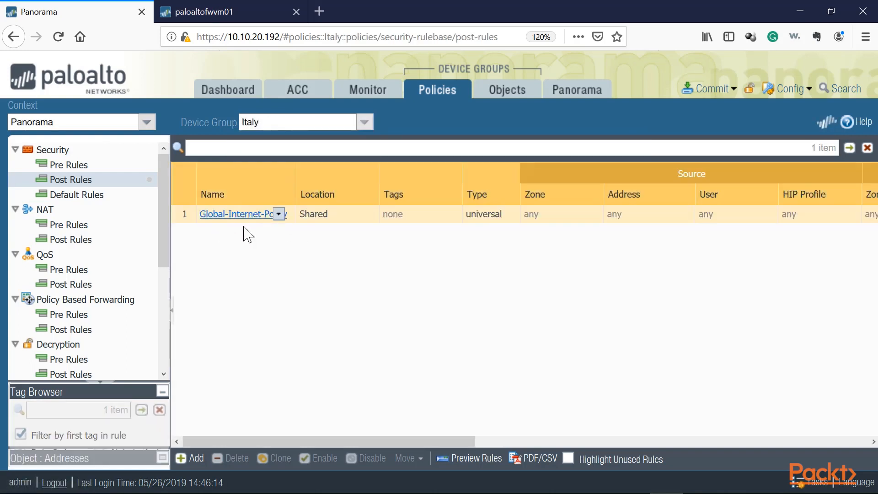
click(365, 124)
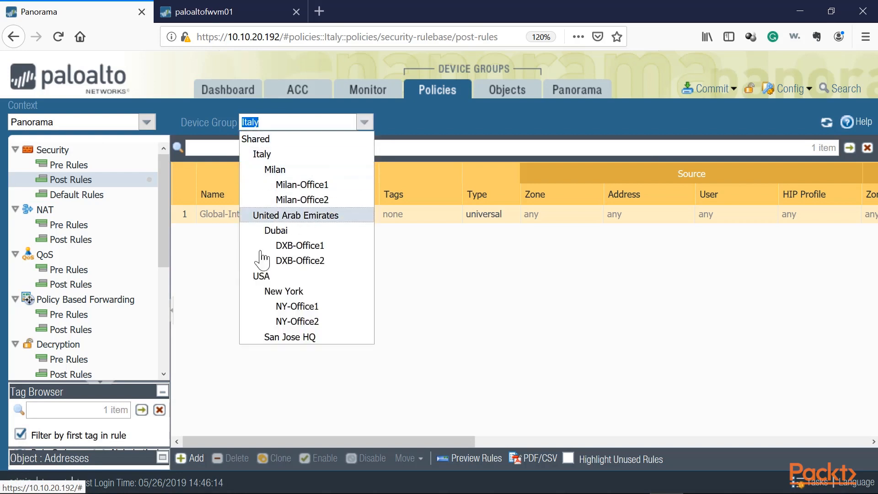
click(266, 279)
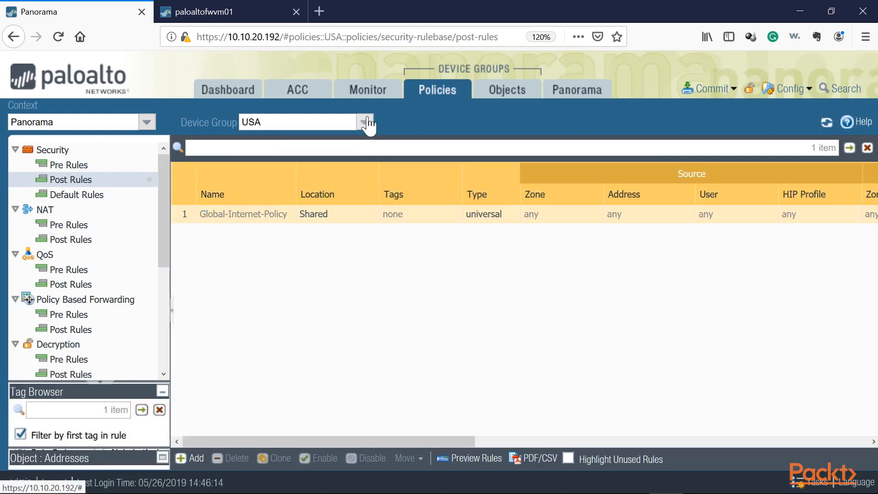
click(364, 122)
click(296, 215)
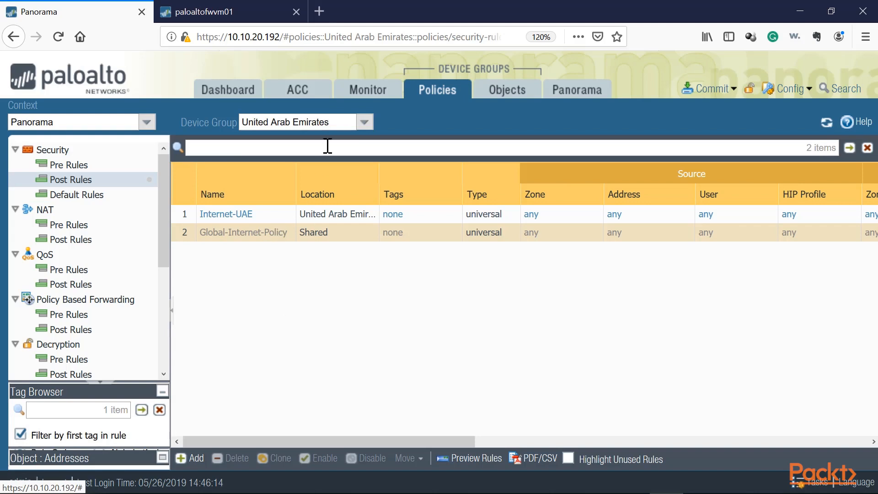
On the Monitor logs, switch the device group filter between Italy, Milan-Office2, Milan-Office1 and USA.
click(368, 90)
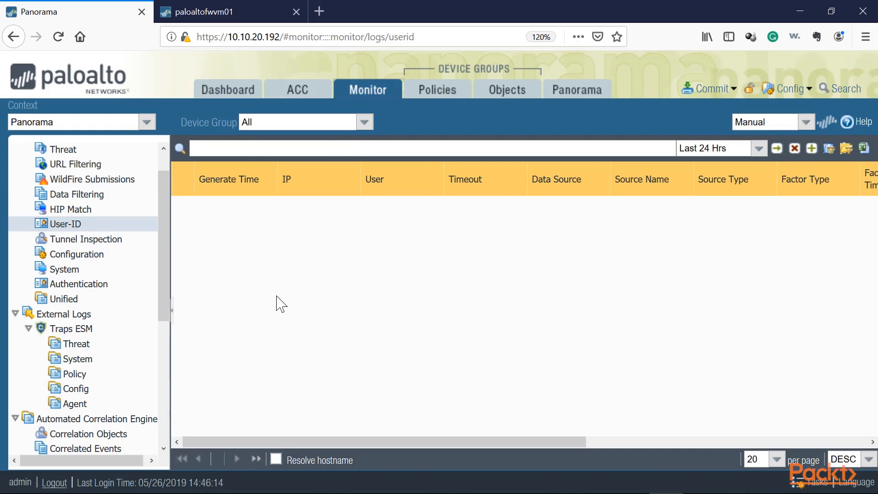
click(364, 121)
click(305, 152)
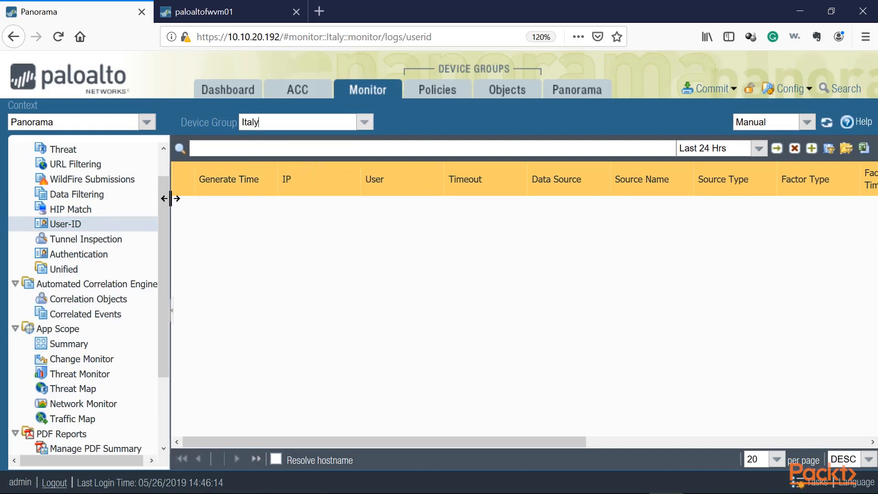
scroll(87, 183, up, 2)
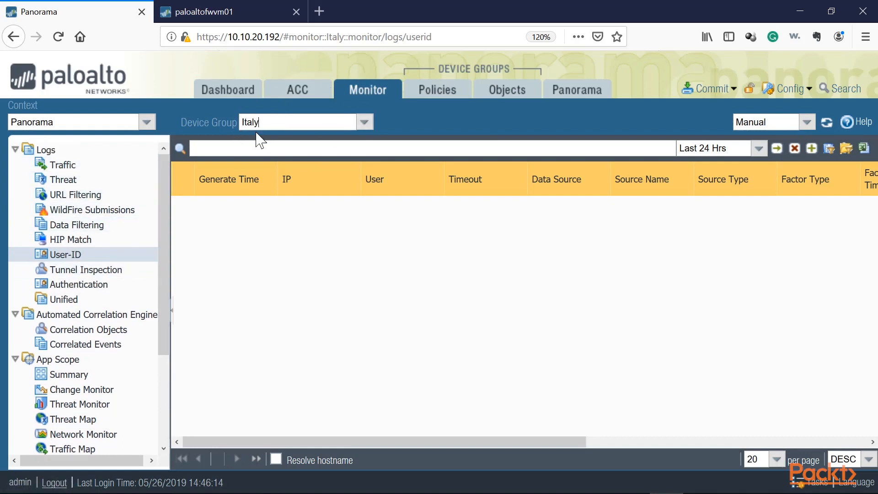
click(364, 122)
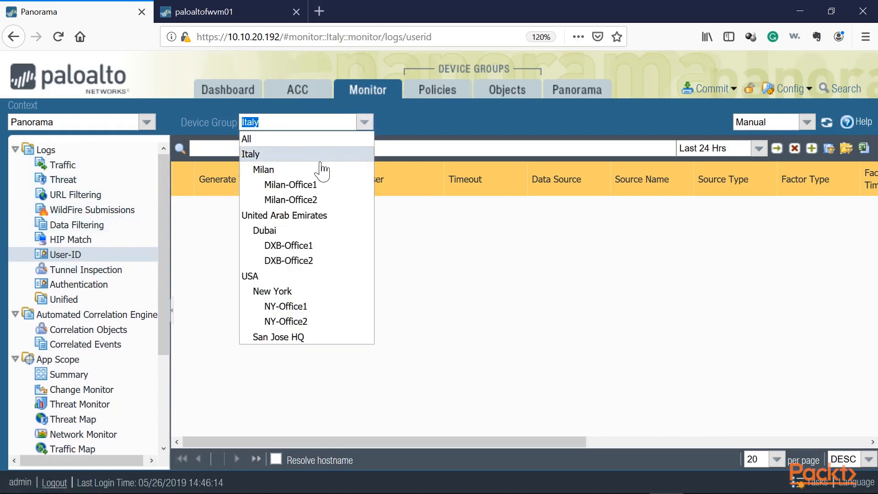
click(291, 200)
click(363, 122)
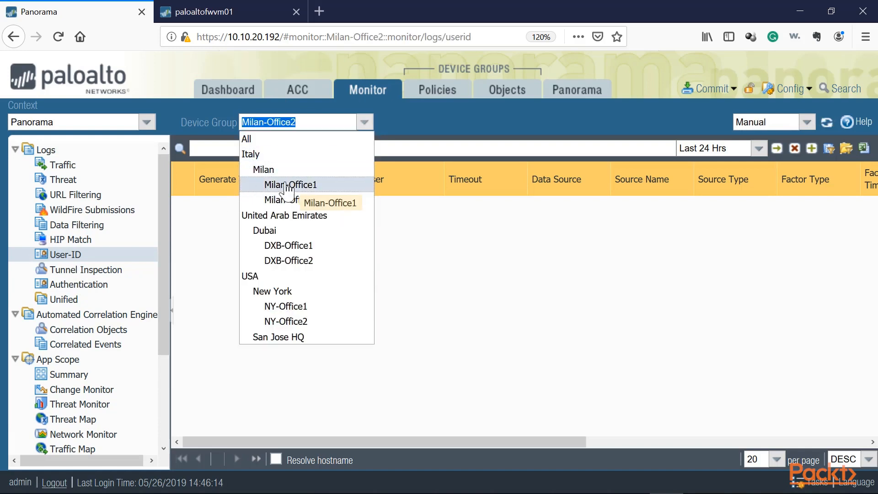
click(315, 186)
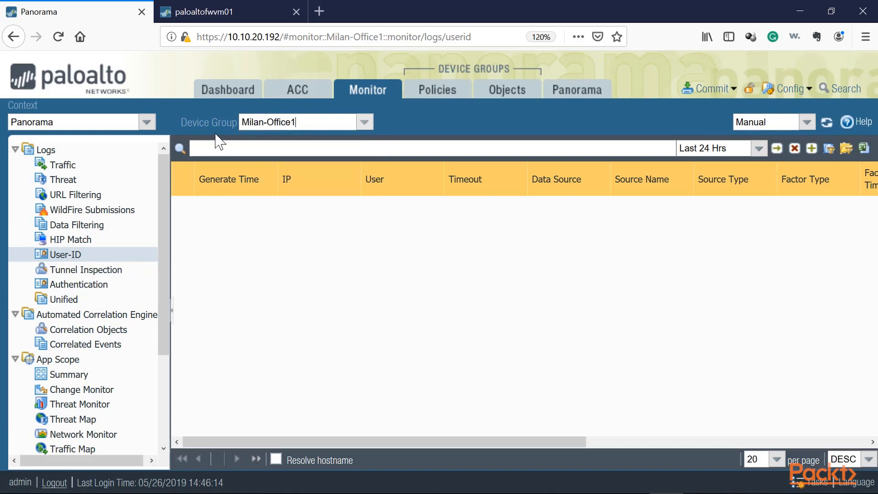
click(363, 121)
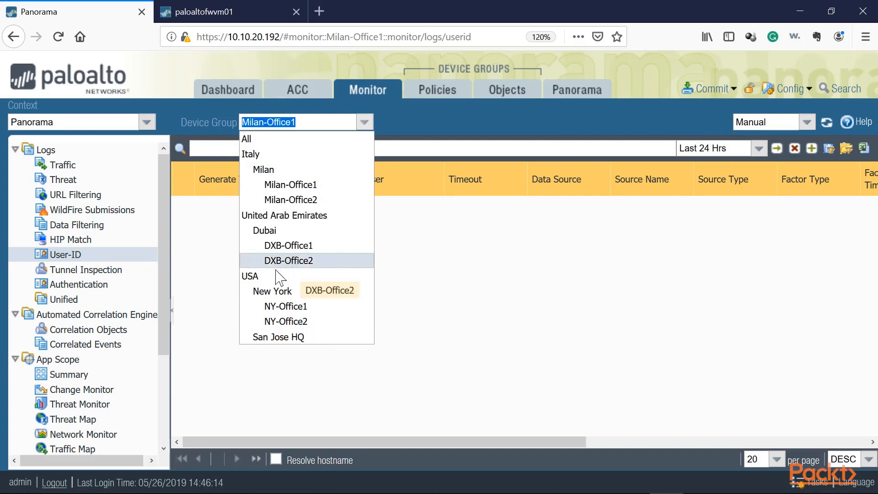
click(254, 276)
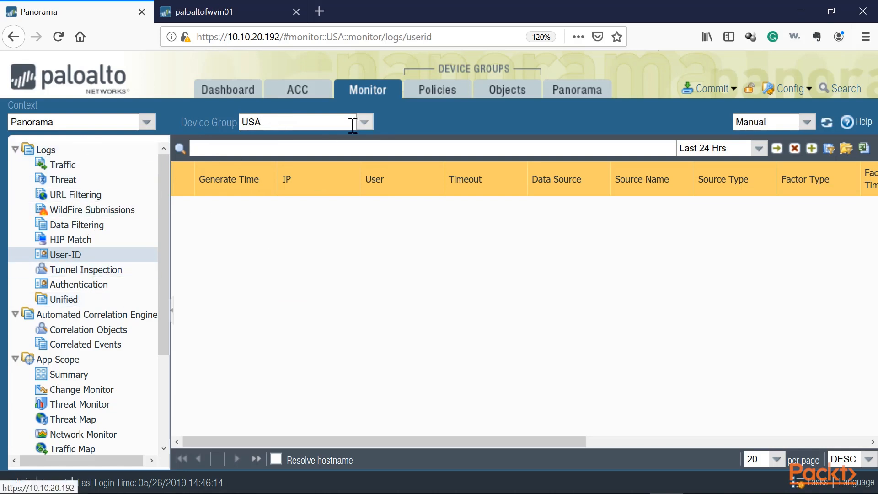
Open the ACC view and browse its device group and context selectors.
click(364, 122)
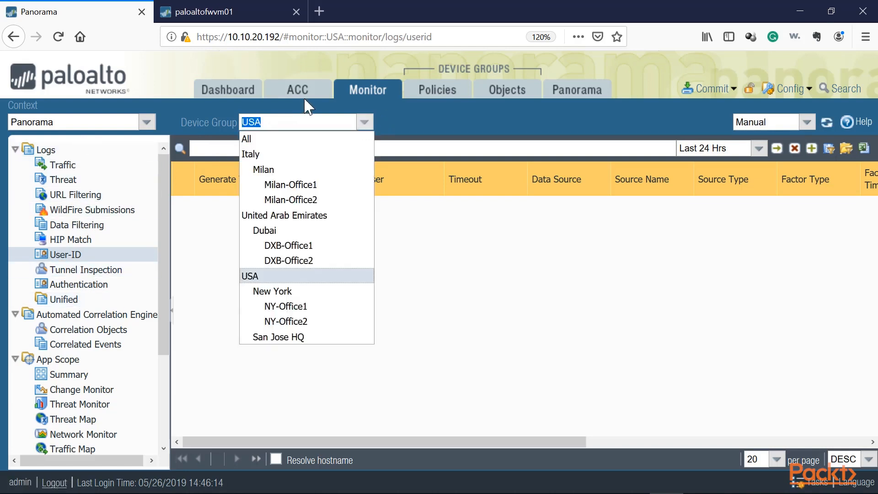
click(305, 103)
click(365, 123)
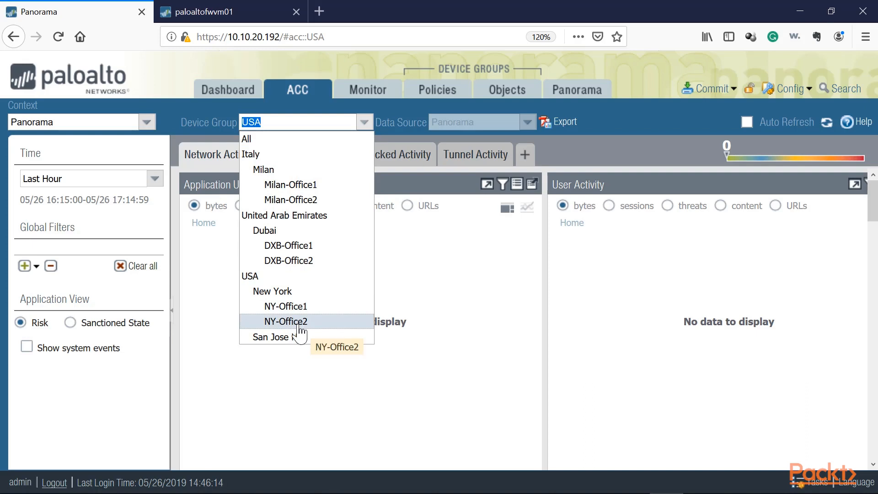
click(298, 403)
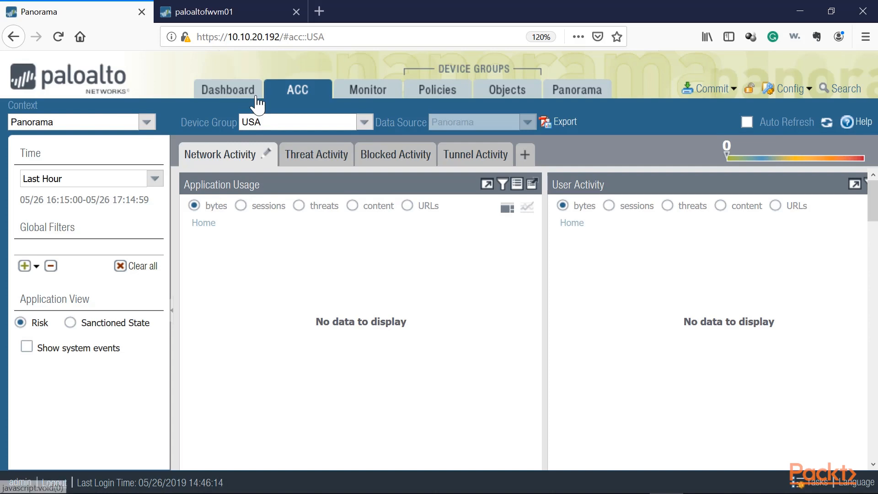
click(147, 123)
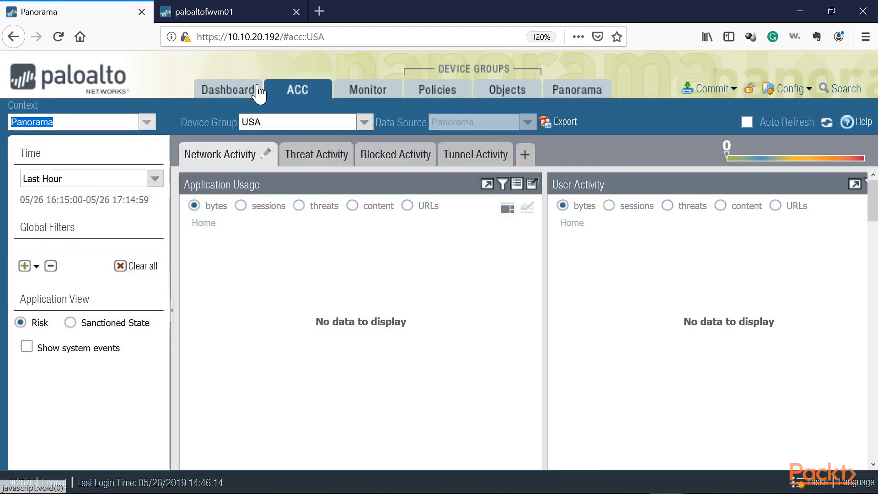
Open the Panorama device groups page and scroll through the device group hierarchy.
click(255, 90)
click(597, 93)
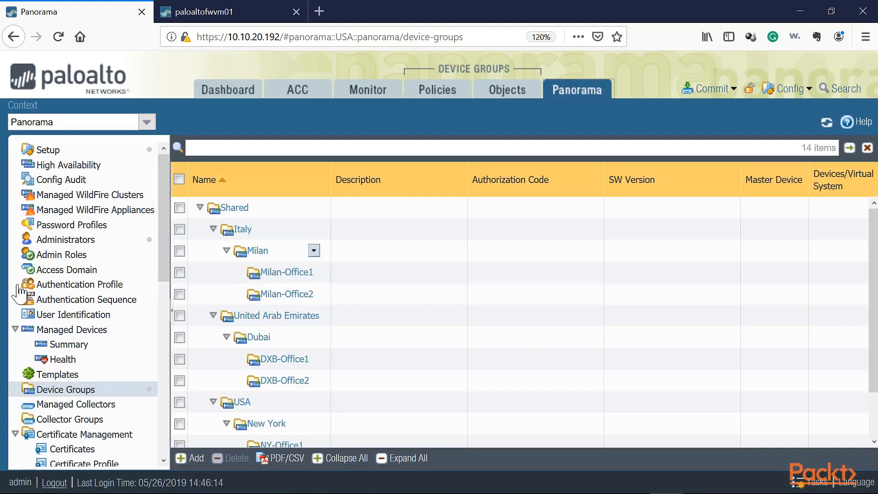
scroll(39, 311, down, 7)
scroll(39, 311, down, 2)
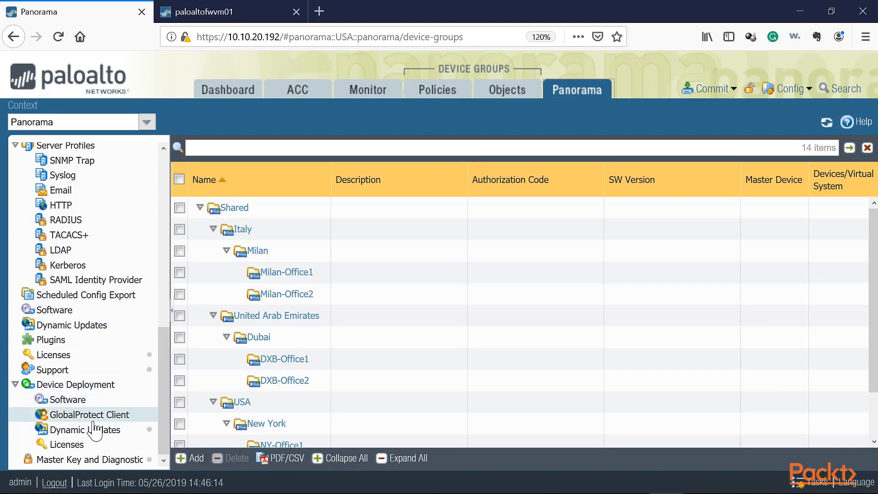
mouse_move(251, 224)
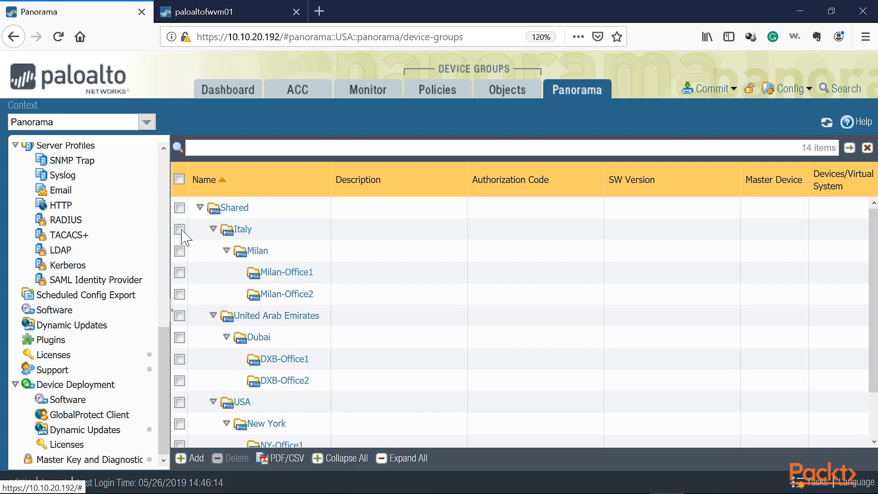
scroll(135, 324, up, 10)
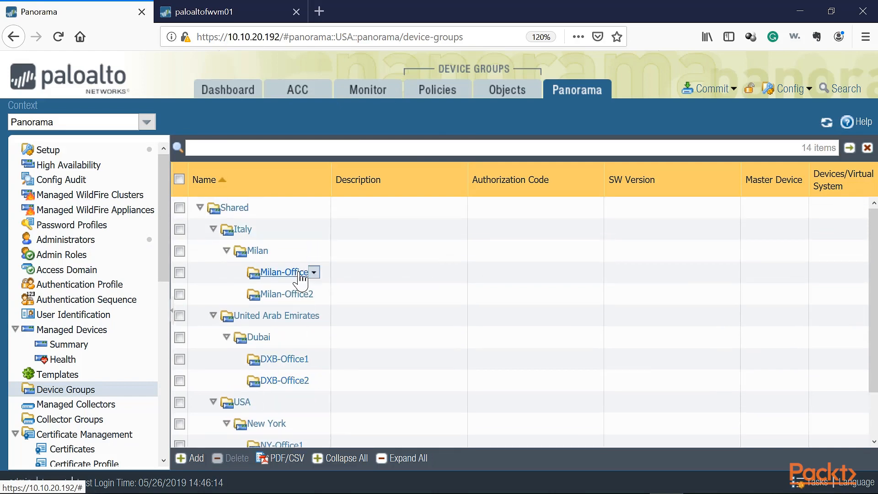
scroll(286, 379, down, 2)
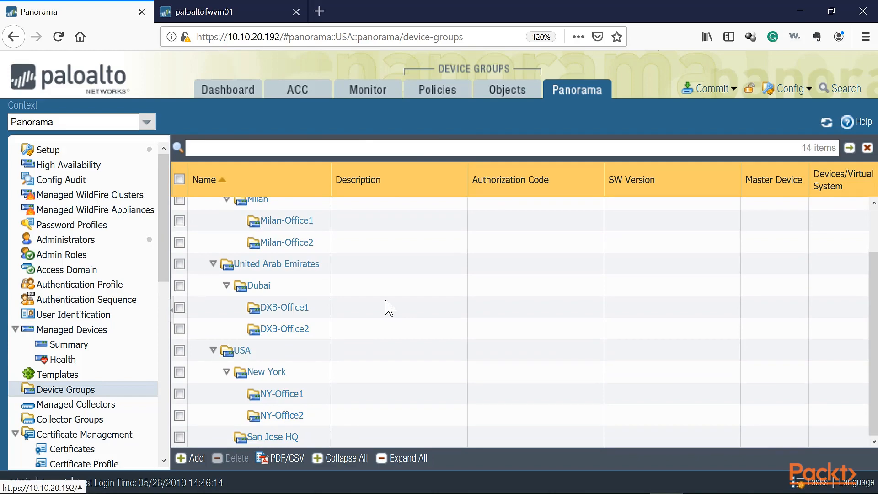
scroll(385, 307, up, 2)
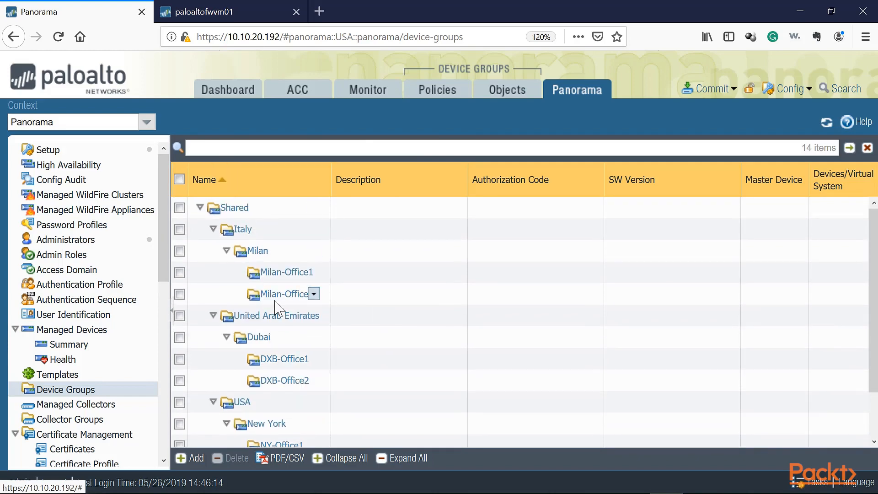